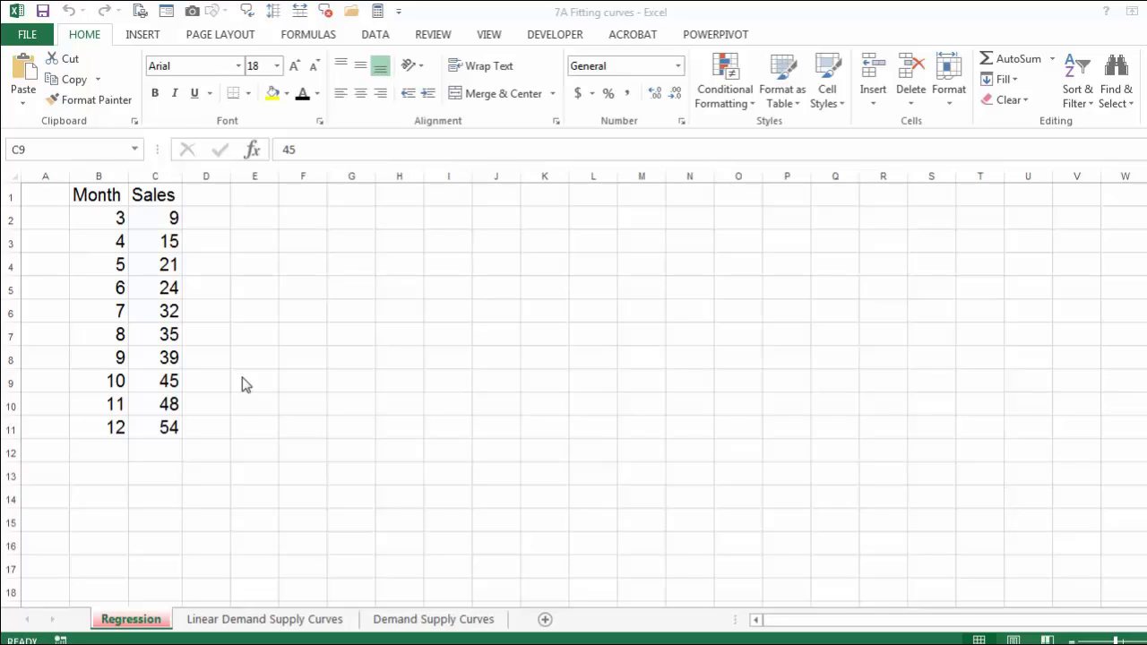
Insert a markers-only scatter chart of the Month and Sales data on the Regression sheet
left_click(156, 307)
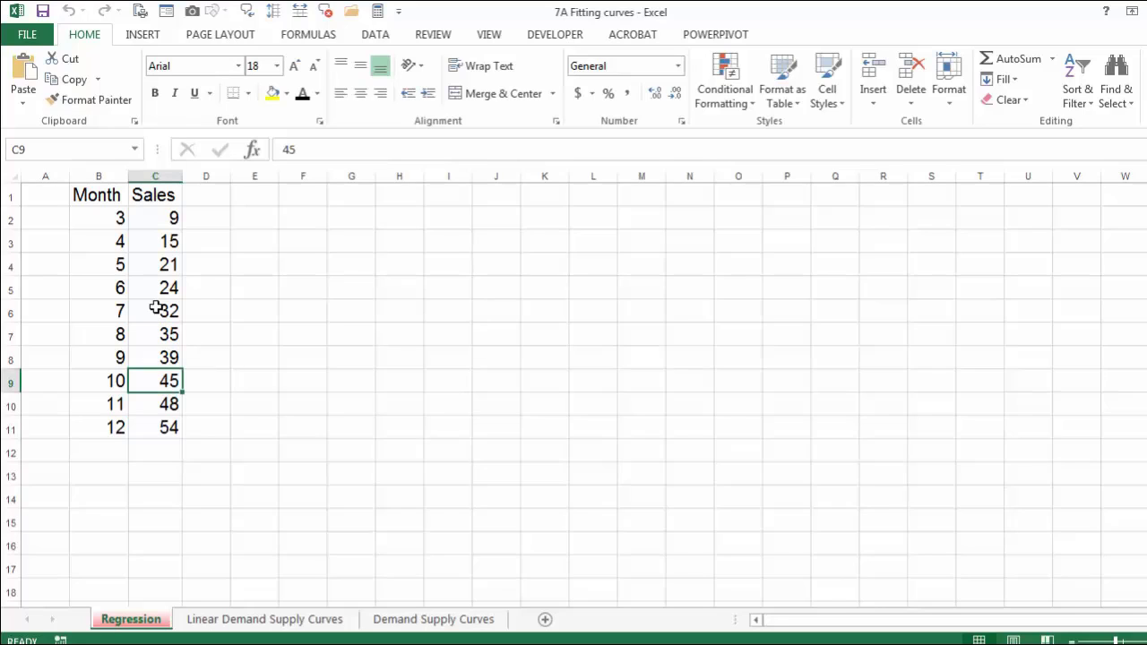
left_click(156, 307)
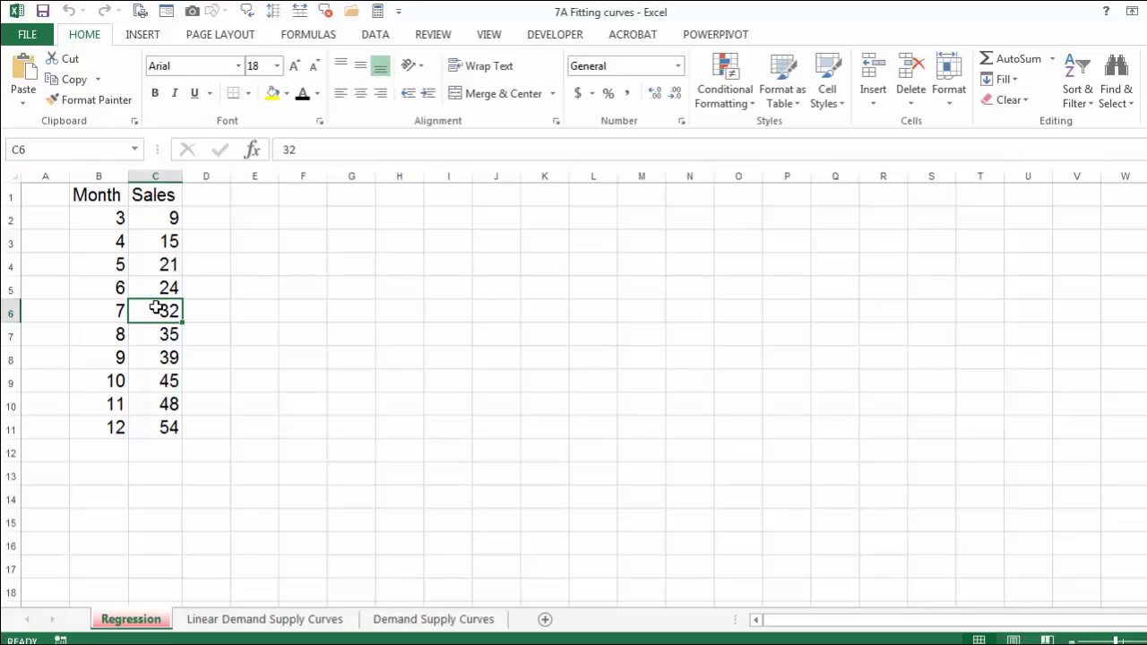
left_click(126, 37)
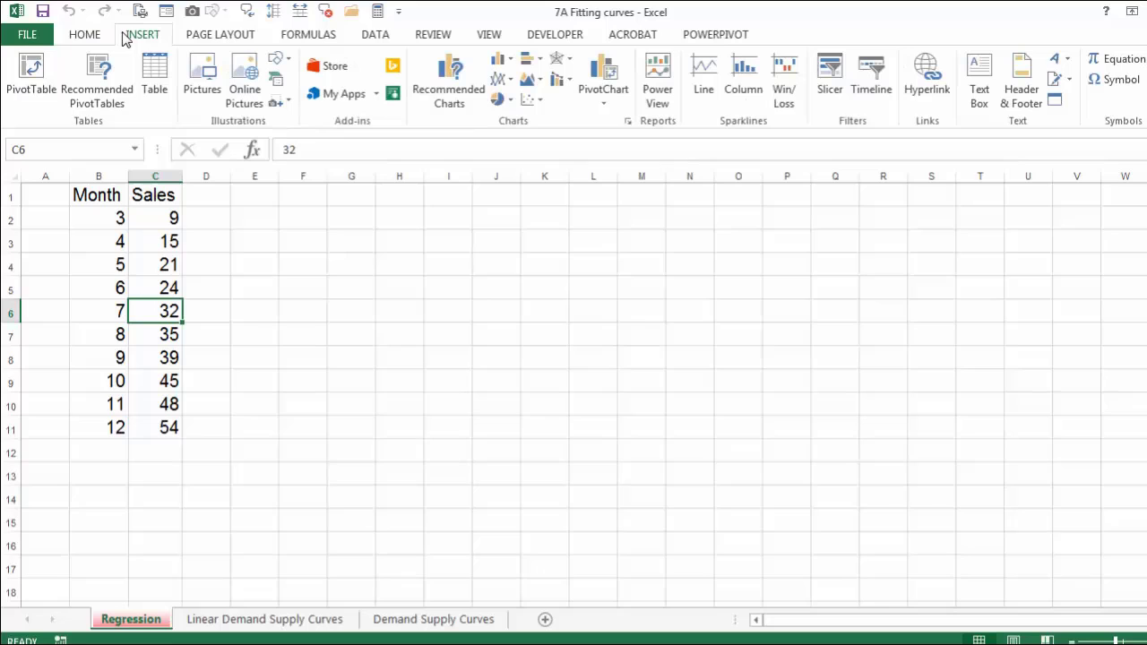
left_click(531, 100)
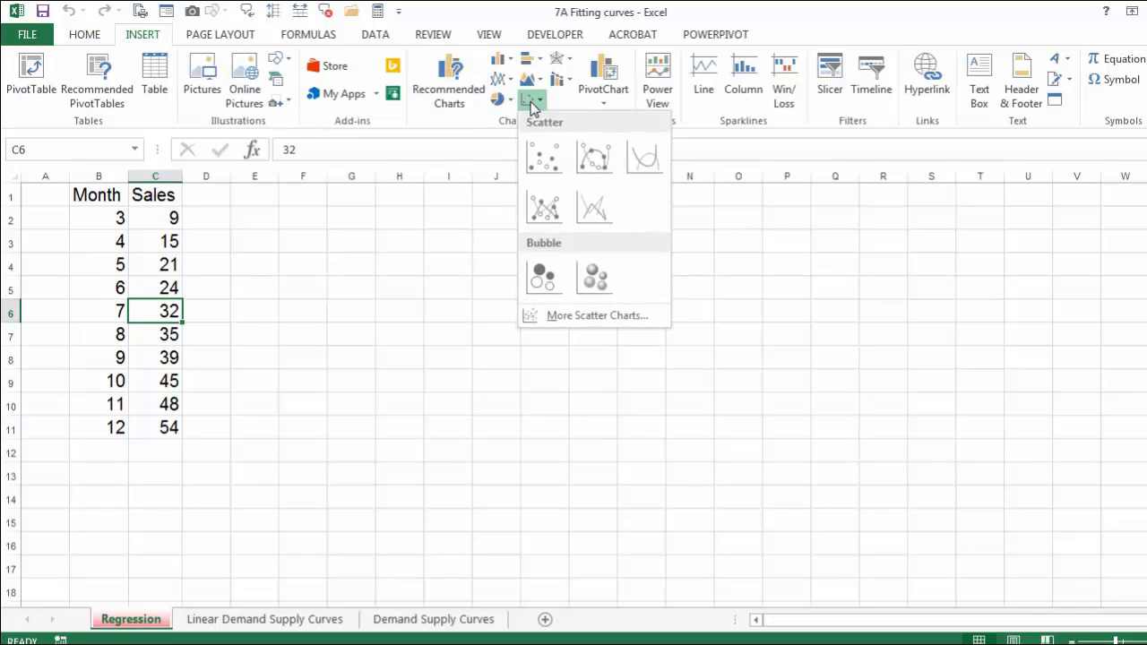
left_click(535, 157)
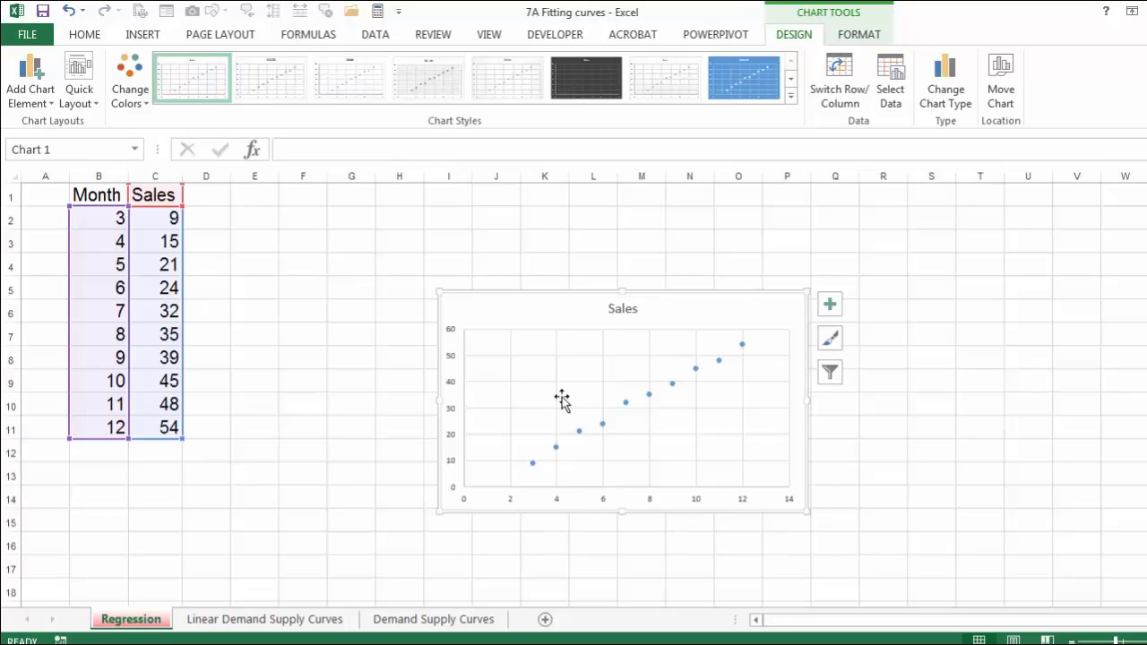
Add a linear trendline to the Sales series, with its equation and R-squared value displayed on the chart
right_click(627, 411)
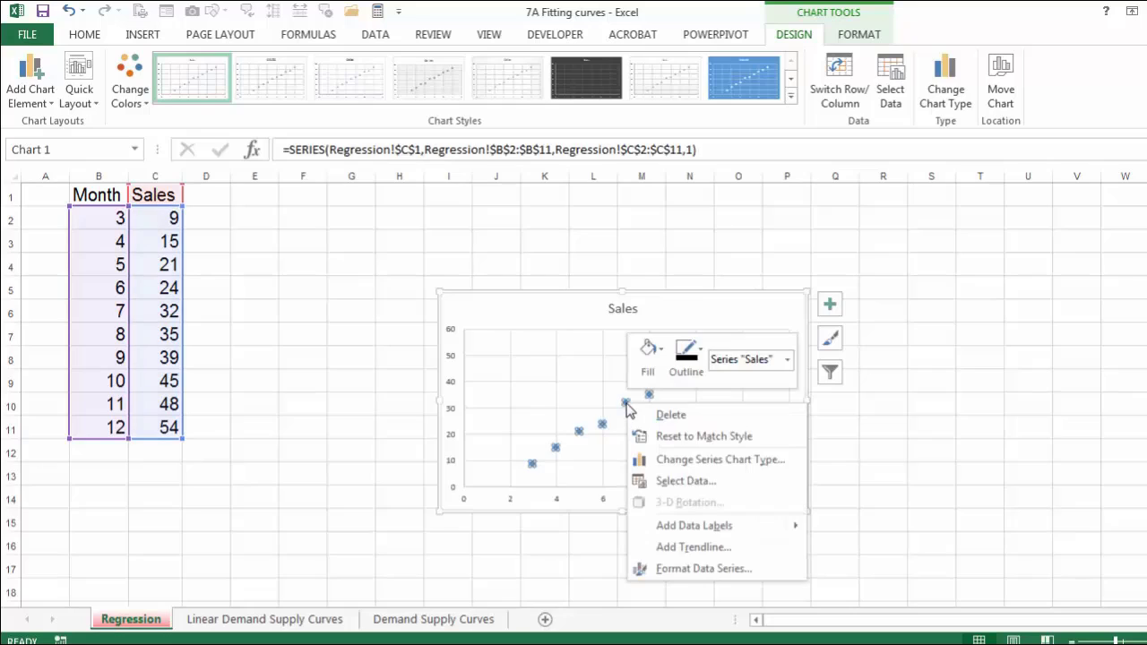
left_click(668, 547)
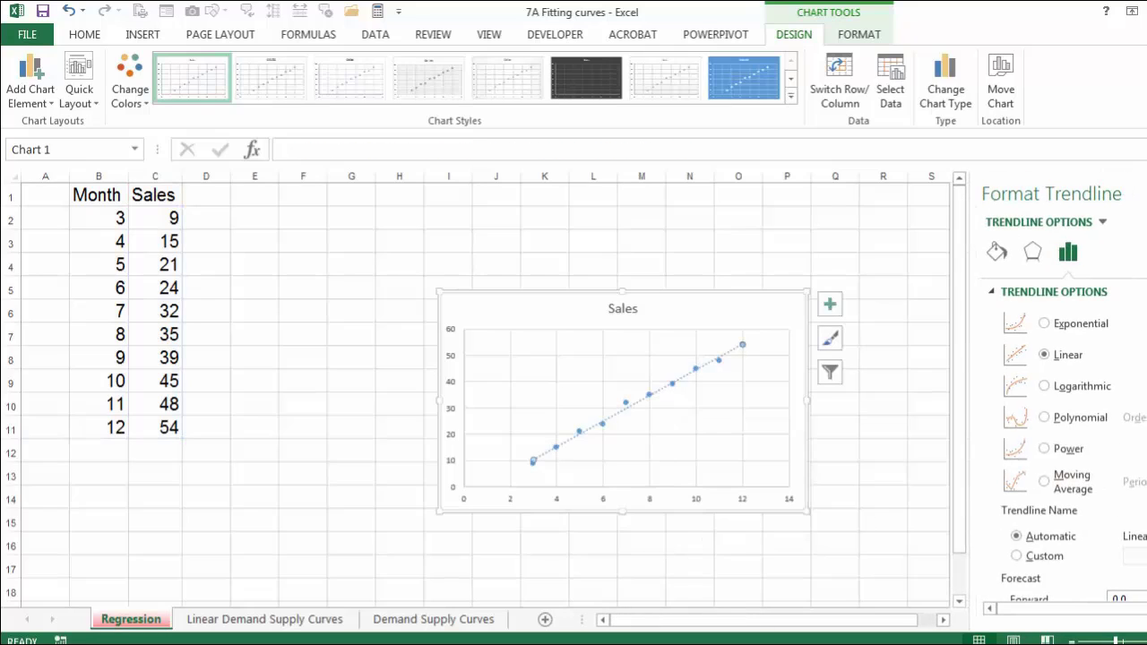
scroll(1067, 448, "down", 3)
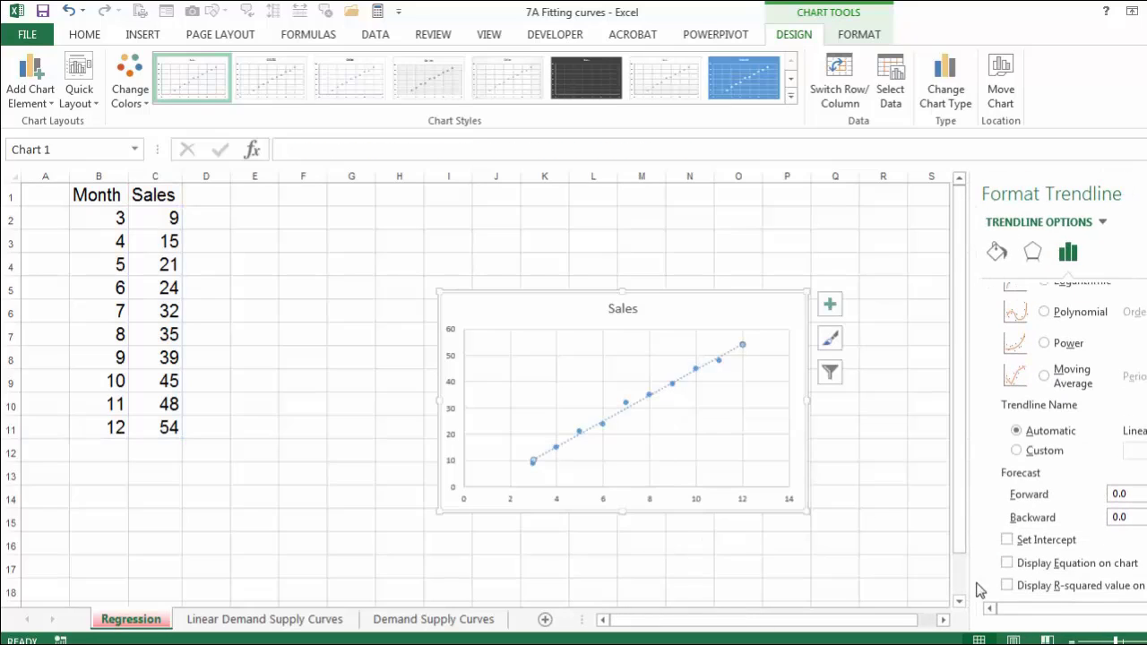
left_click(1007, 564)
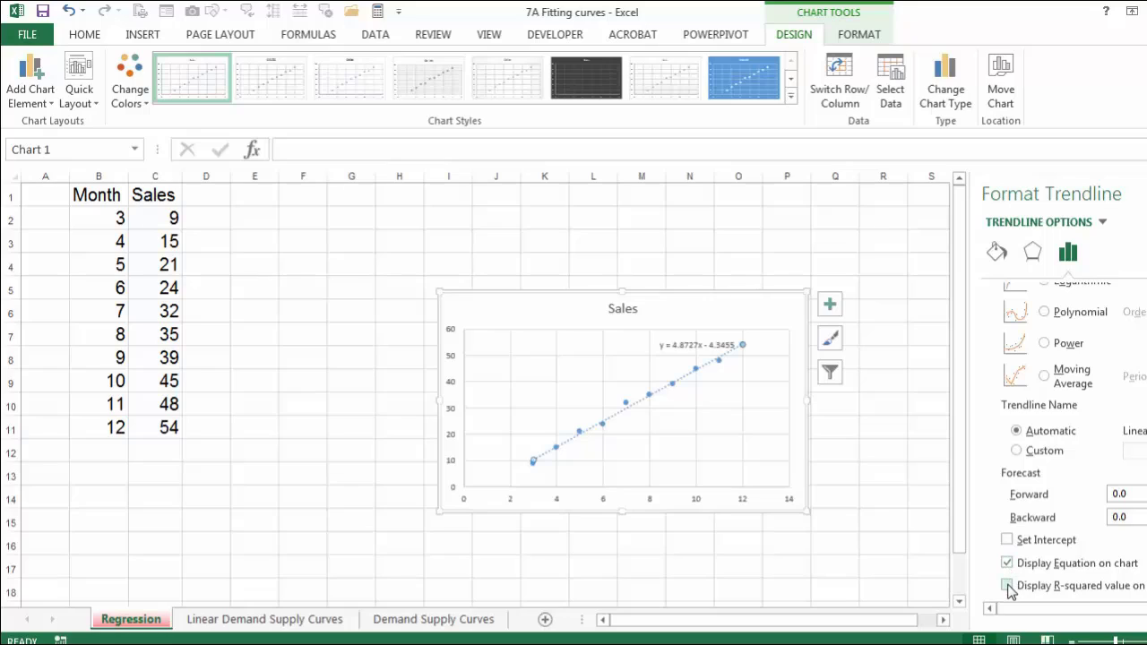
left_click(1008, 586)
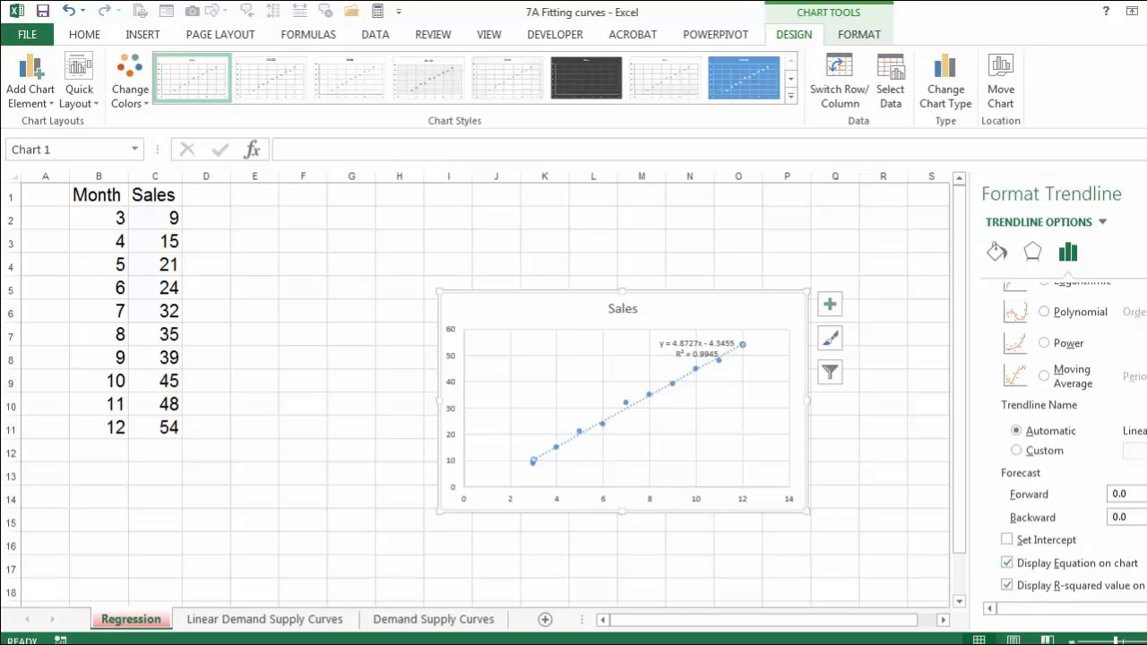
Enlarge the trendline equation and R-squared label on the Sales chart to font size 12
left_click(683, 345)
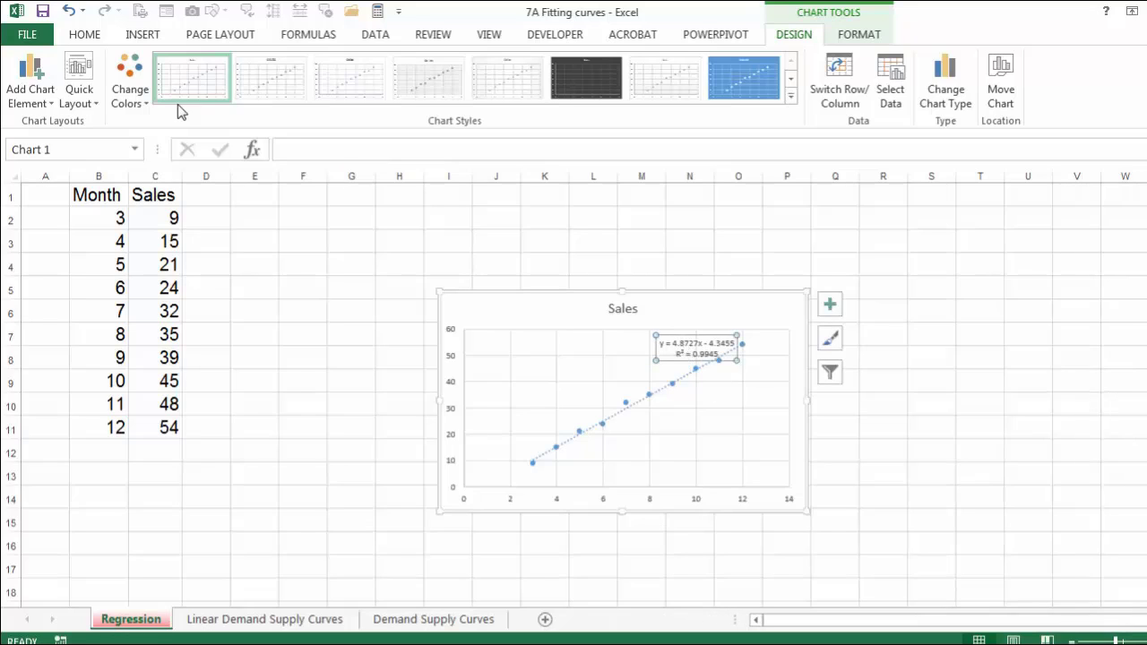
left_click(81, 38)
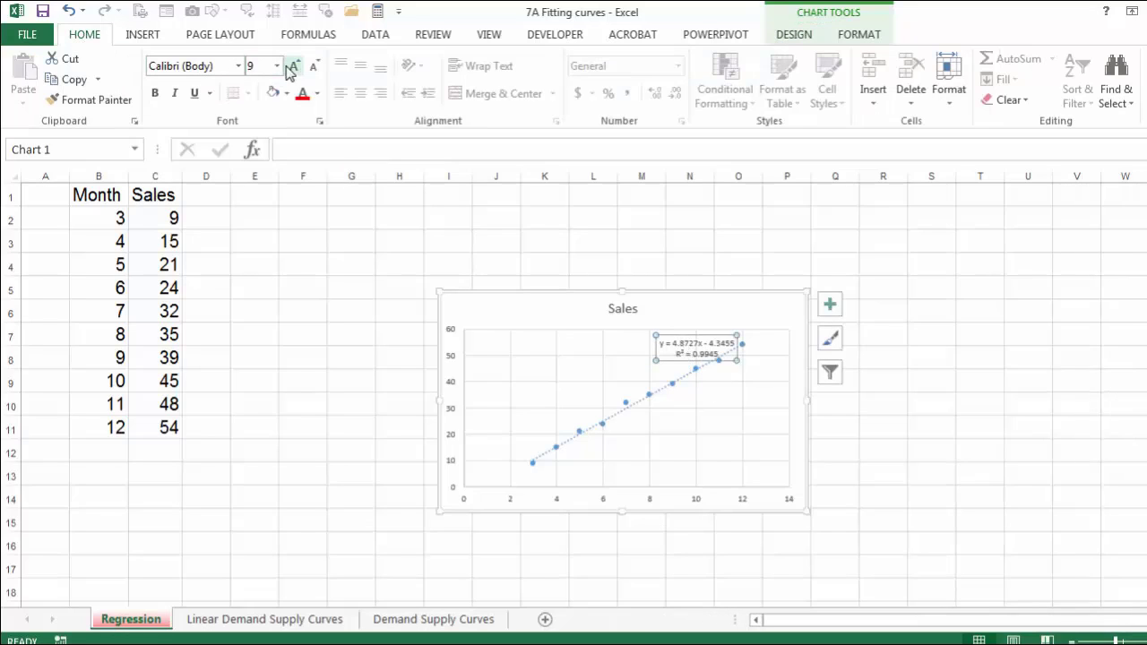
left_click(292, 66)
left_click(293, 66)
left_click(293, 67)
left_click(293, 67)
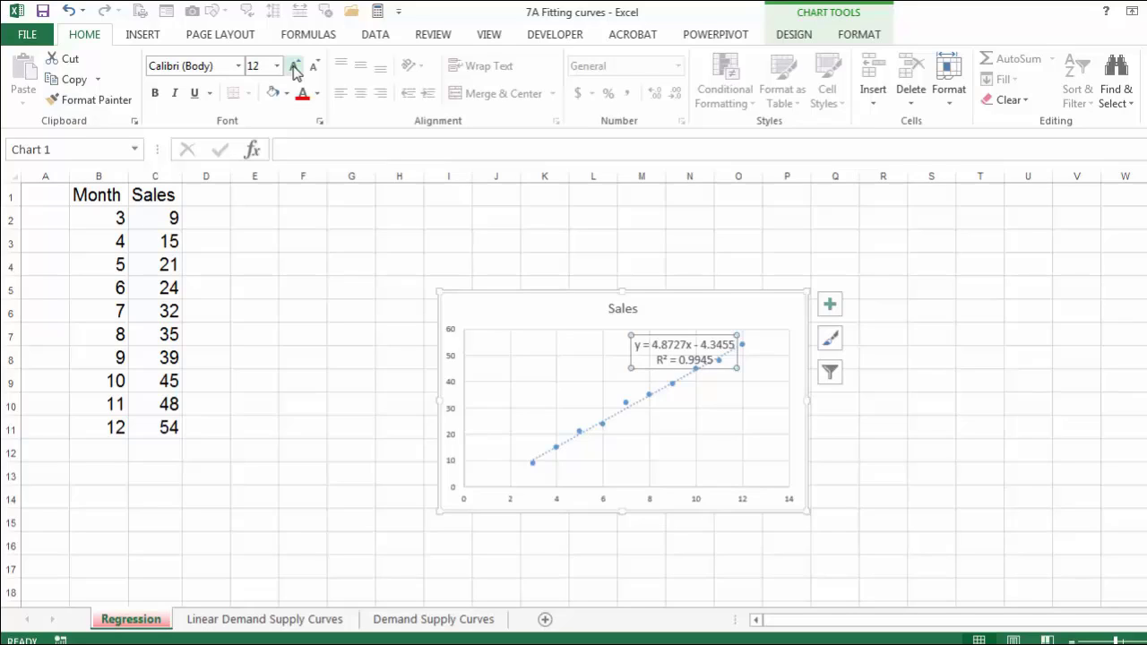
left_click(583, 239)
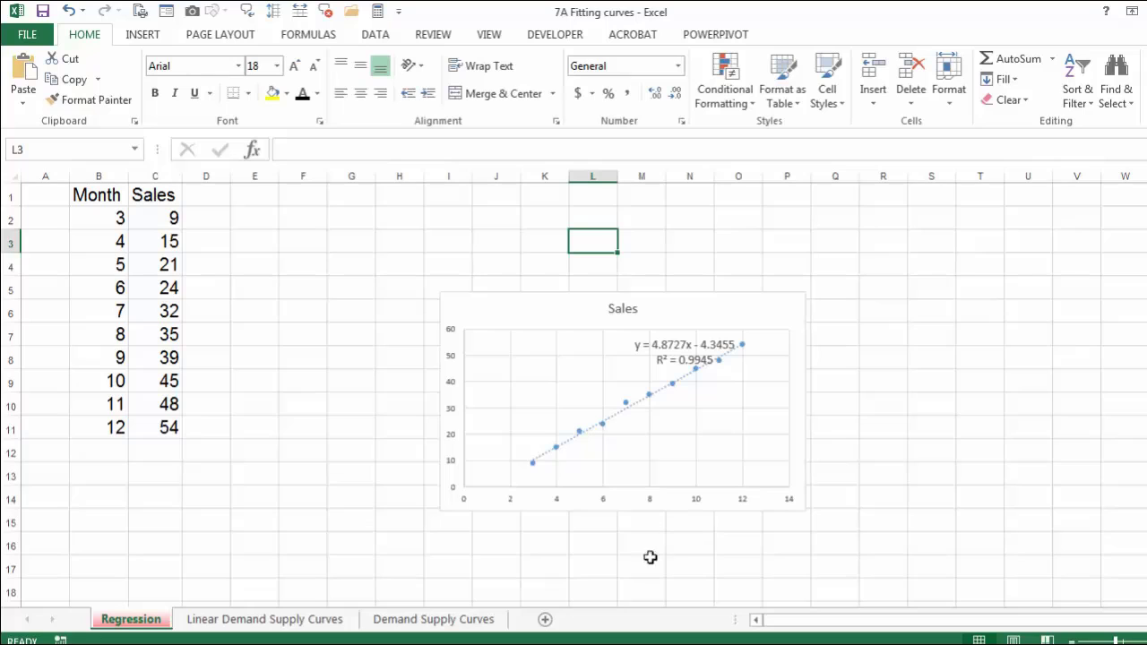
On the Linear Demand Supply Curves sheet, insert a scatter chart with straight lines and markers from the demand and supply table, and enlarge it slightly
left_click(328, 621)
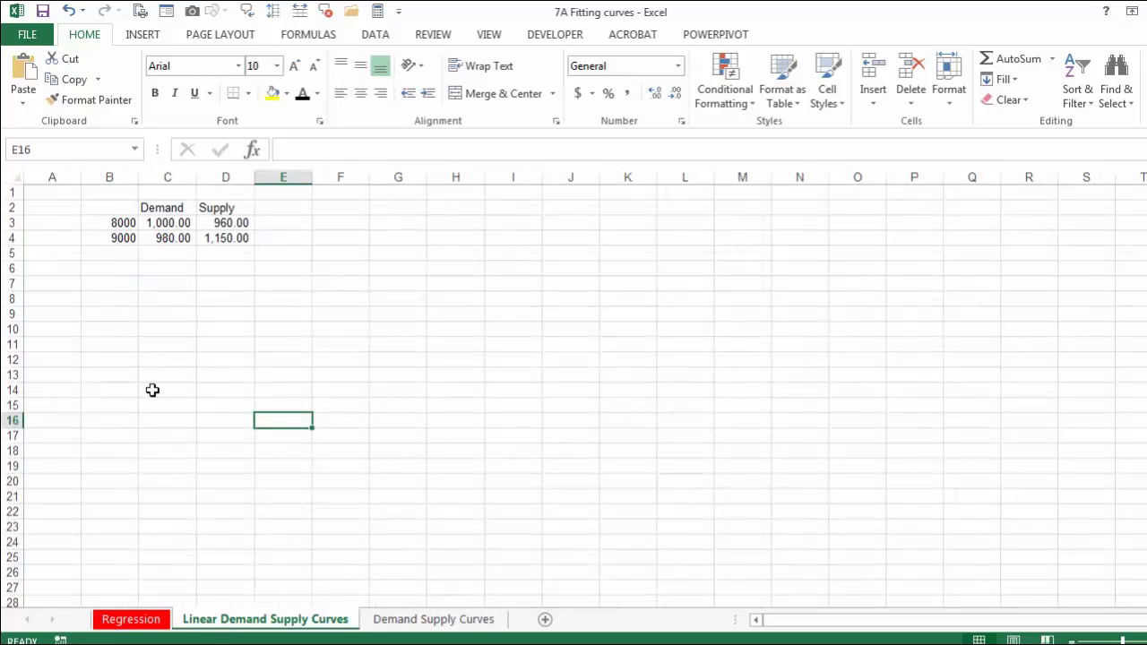
left_click(154, 220)
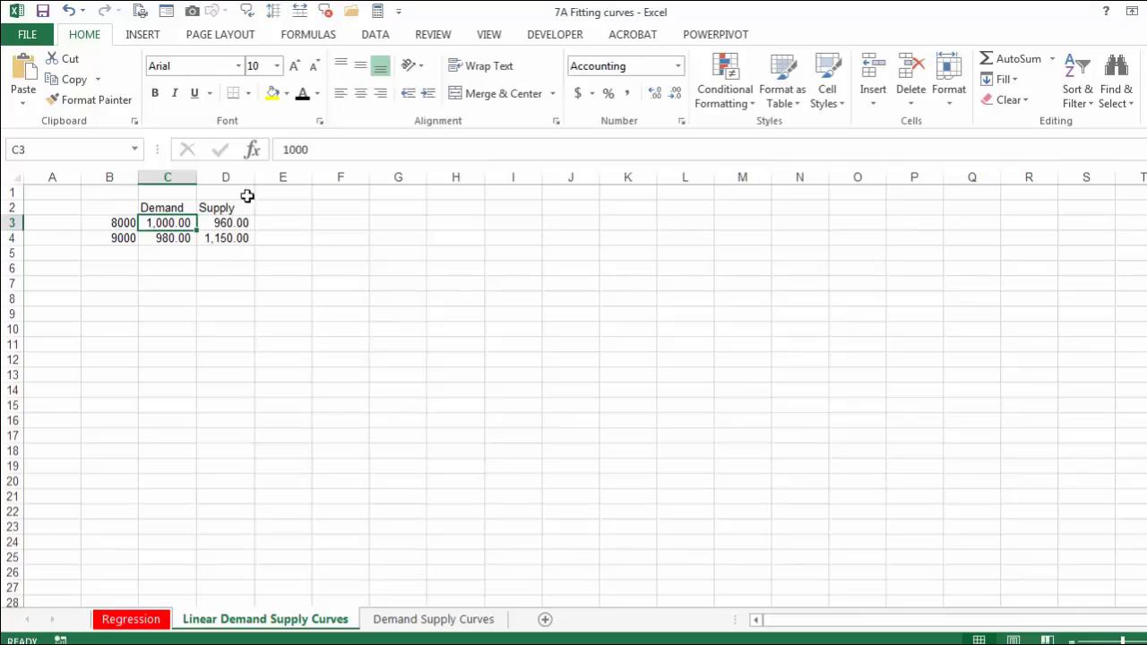
left_click(149, 39)
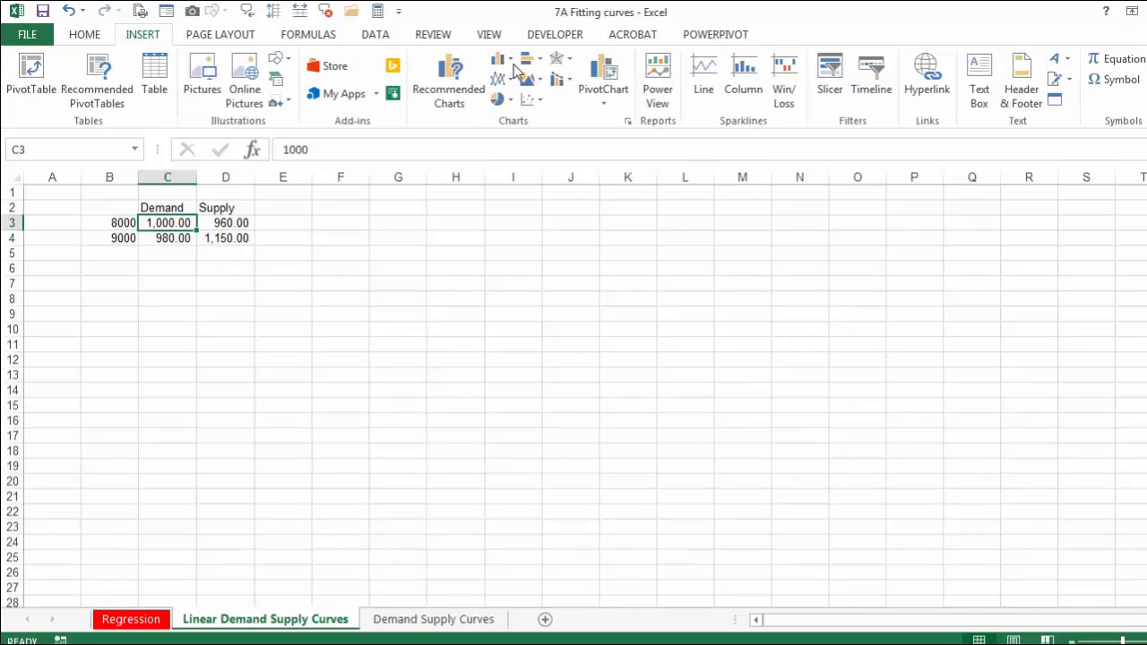
left_click(532, 100)
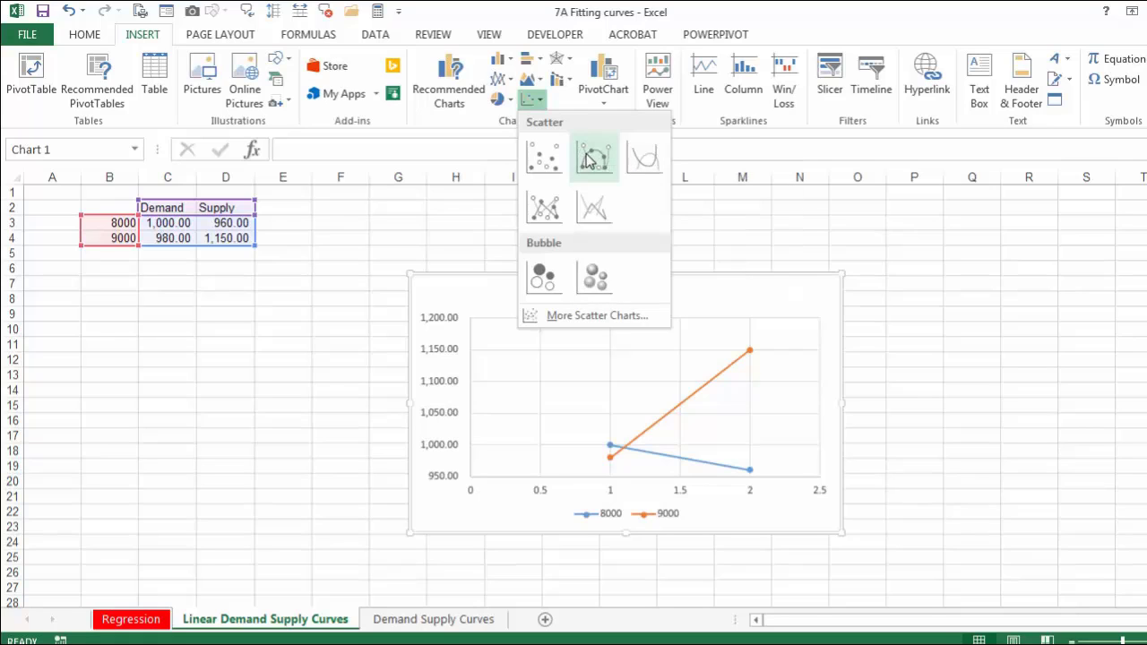
left_click(545, 208)
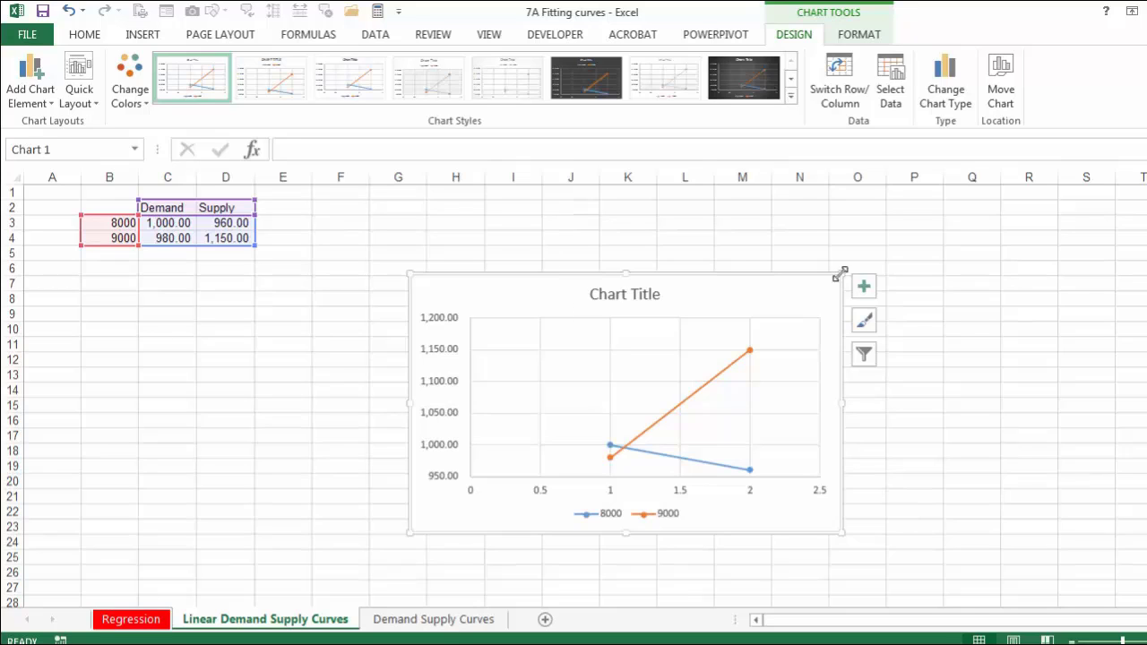
left_click_drag(840, 272, 874, 260)
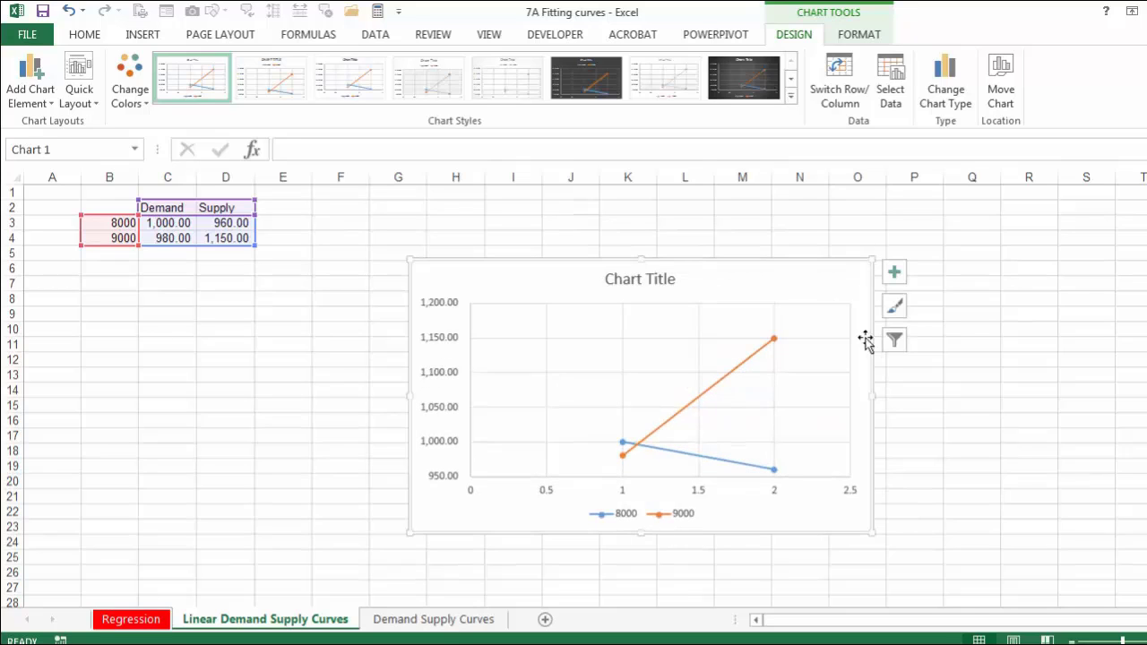
left_click(1004, 448)
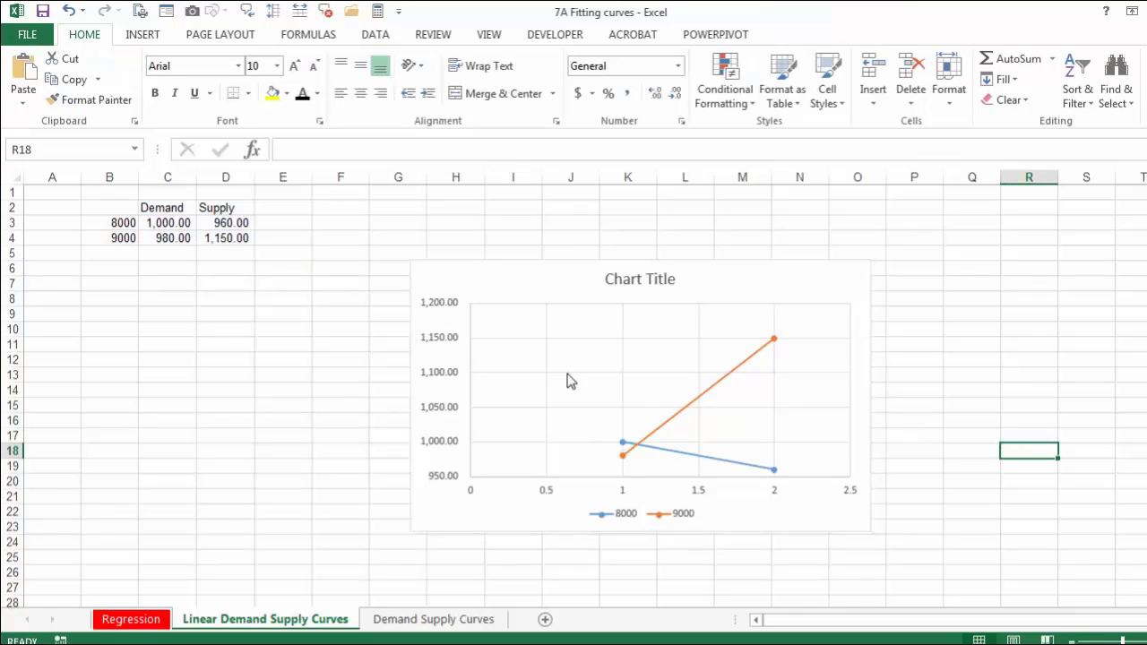
Add a linear trendline to the 9000 series, showing its equation and R-squared value on the chart
mouse_move(715, 392)
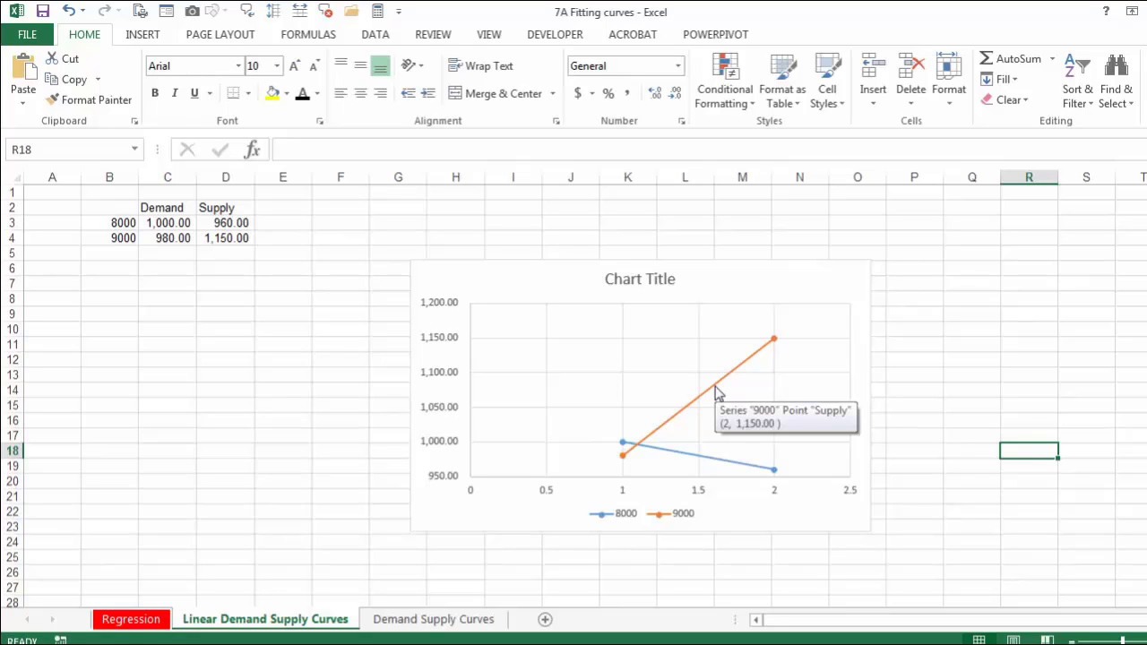
right_click(715, 393)
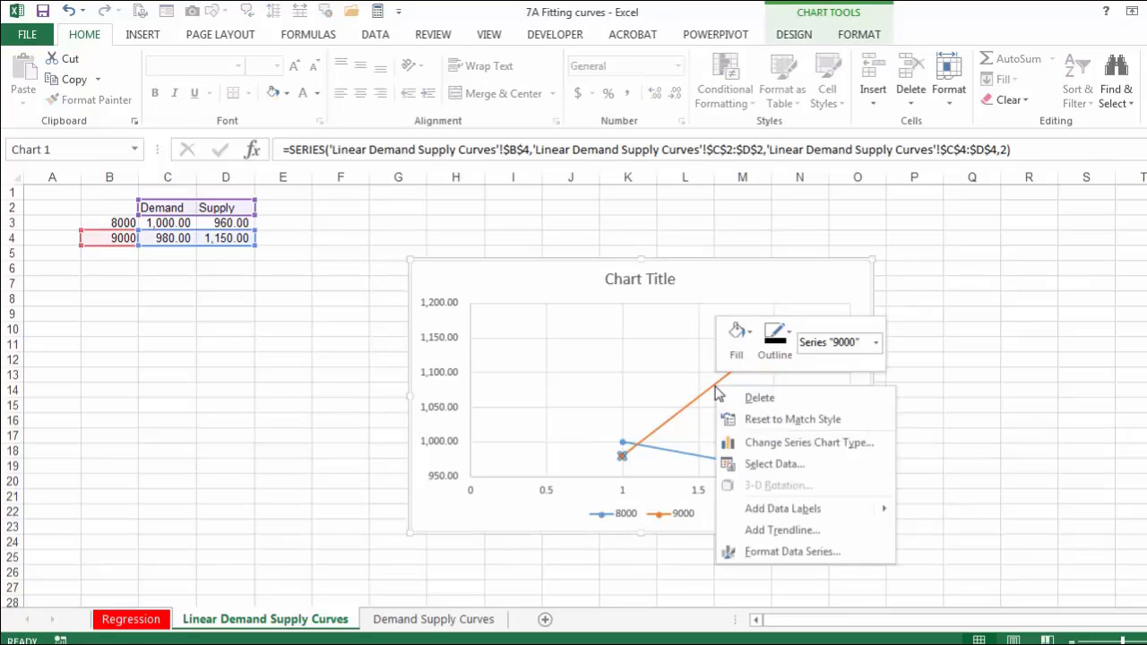
left_click(769, 532)
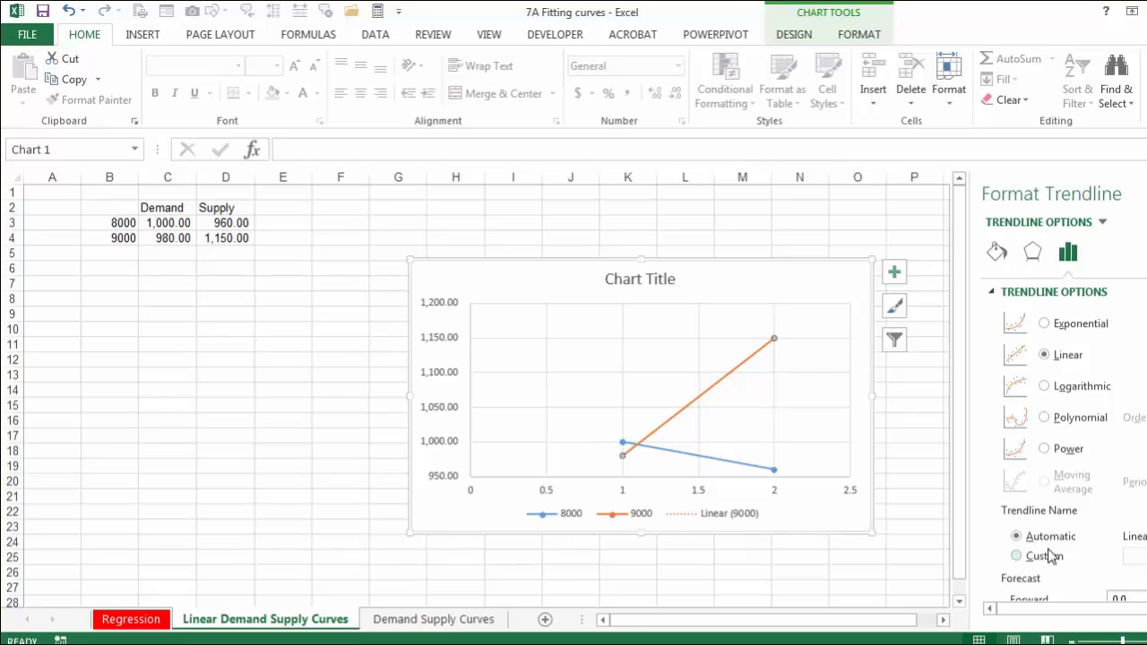
scroll(1016, 556, "down", 3)
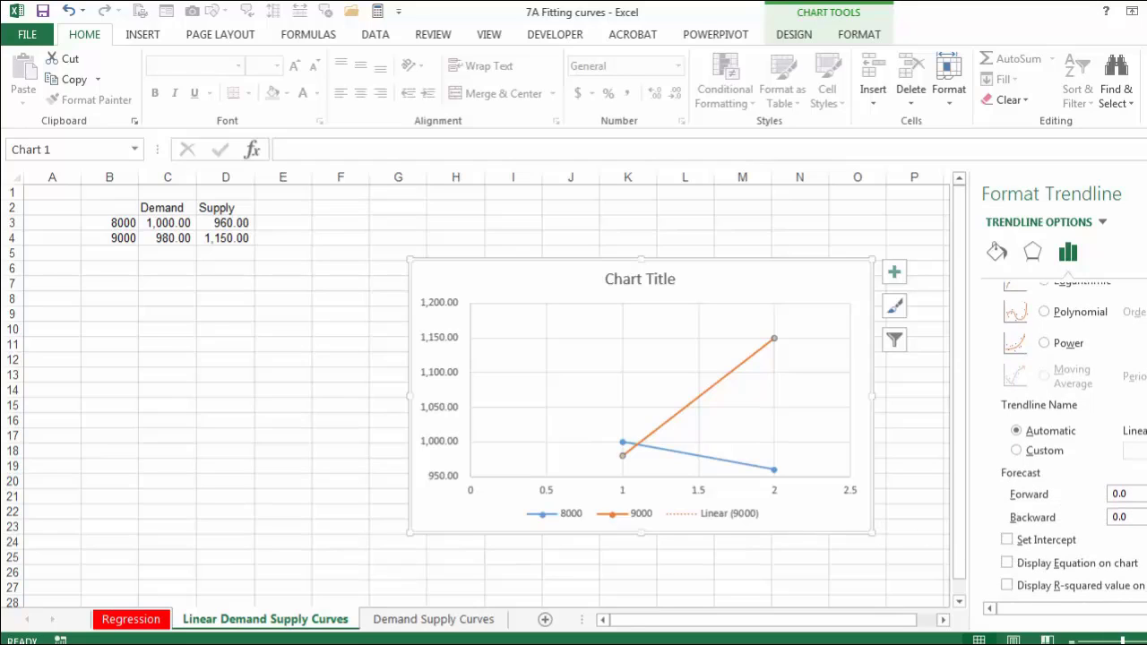
left_click(1007, 563)
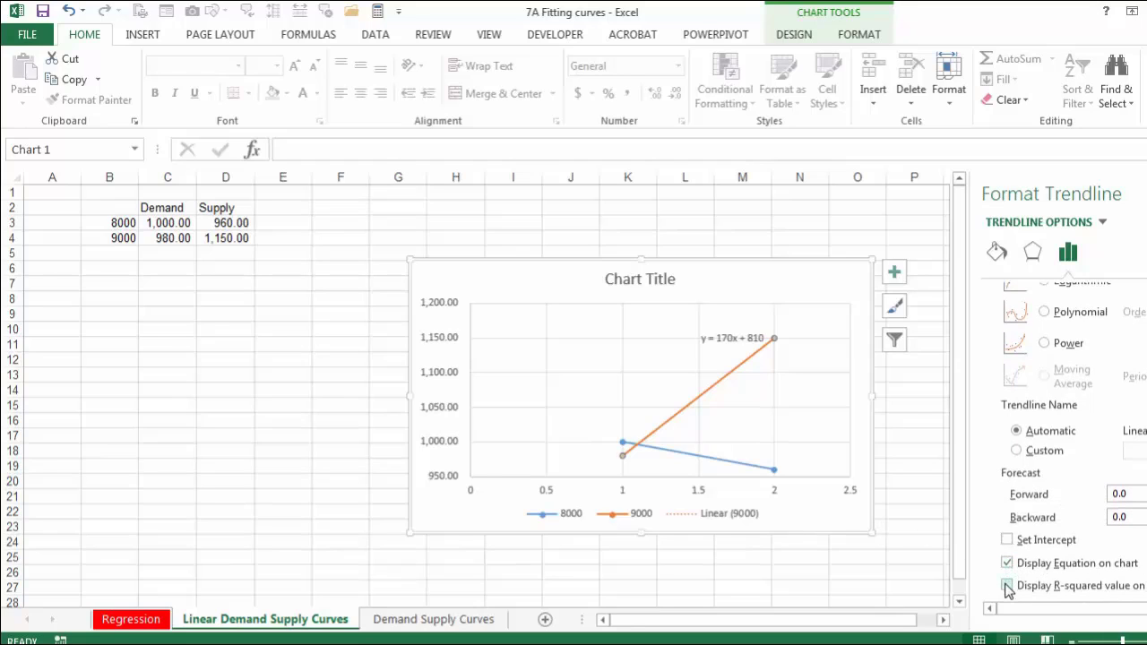
left_click(1007, 587)
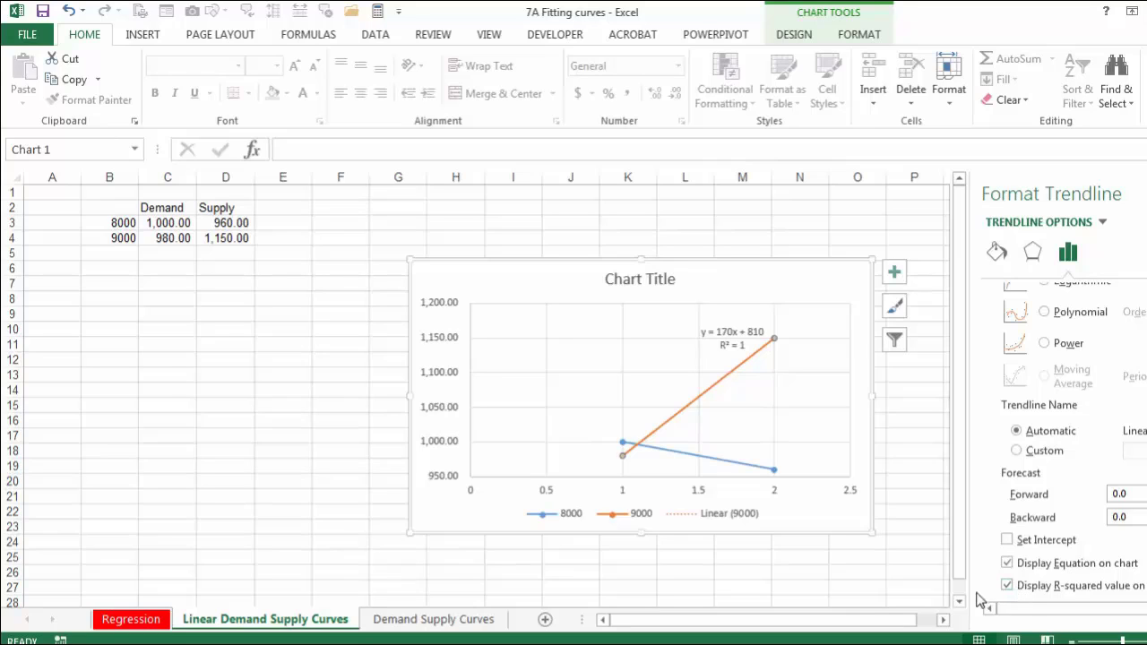
left_click(1146, 193)
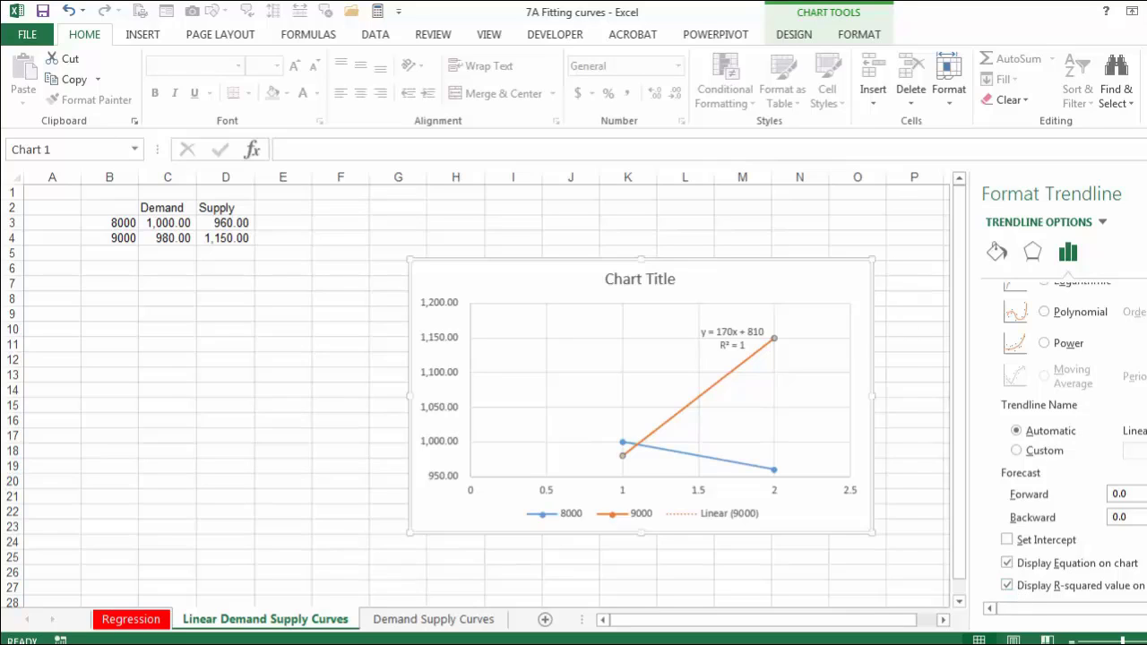
Add a linear trendline to the 8000 series, showing its equation and R-squared value on the chart
right_click(710, 465)
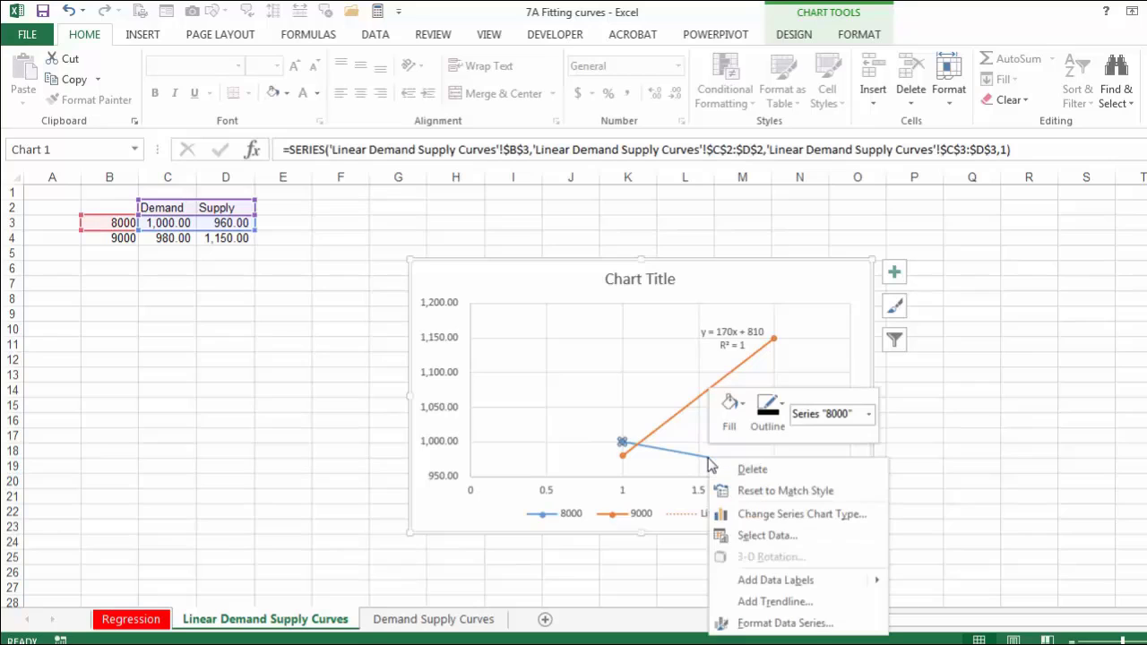
left_click(740, 602)
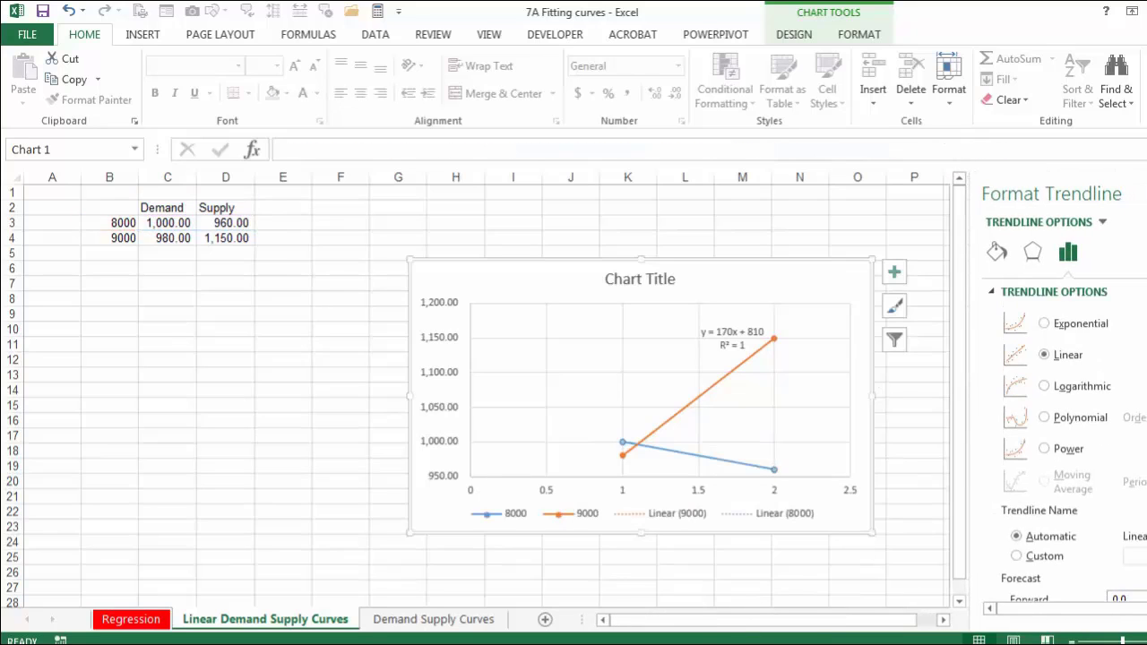
scroll(1067, 439, "down", 3)
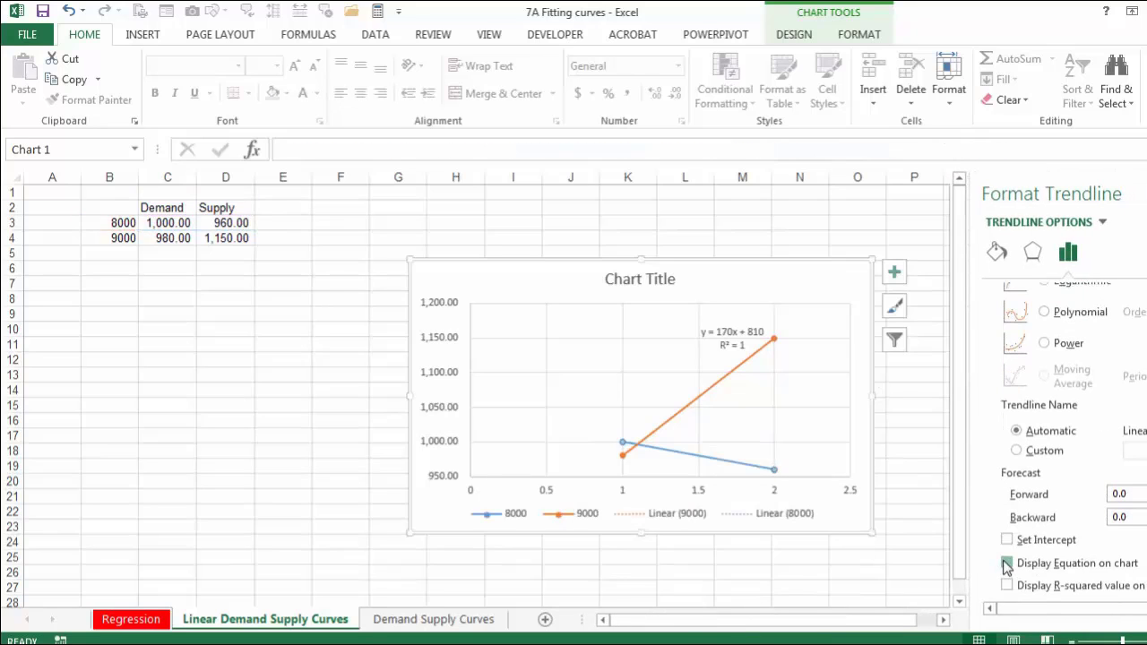
left_click(1007, 564)
left_click(1007, 585)
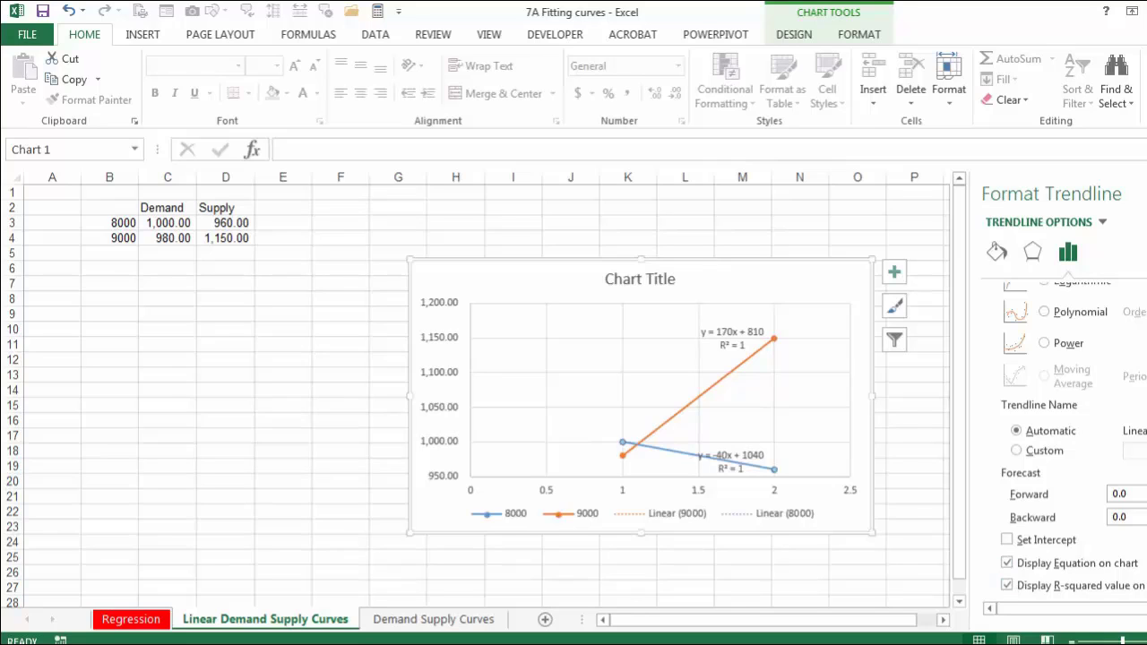
Move the 8000 series' equation label clear above its line and format it bold at font size 10
left_click(751, 460)
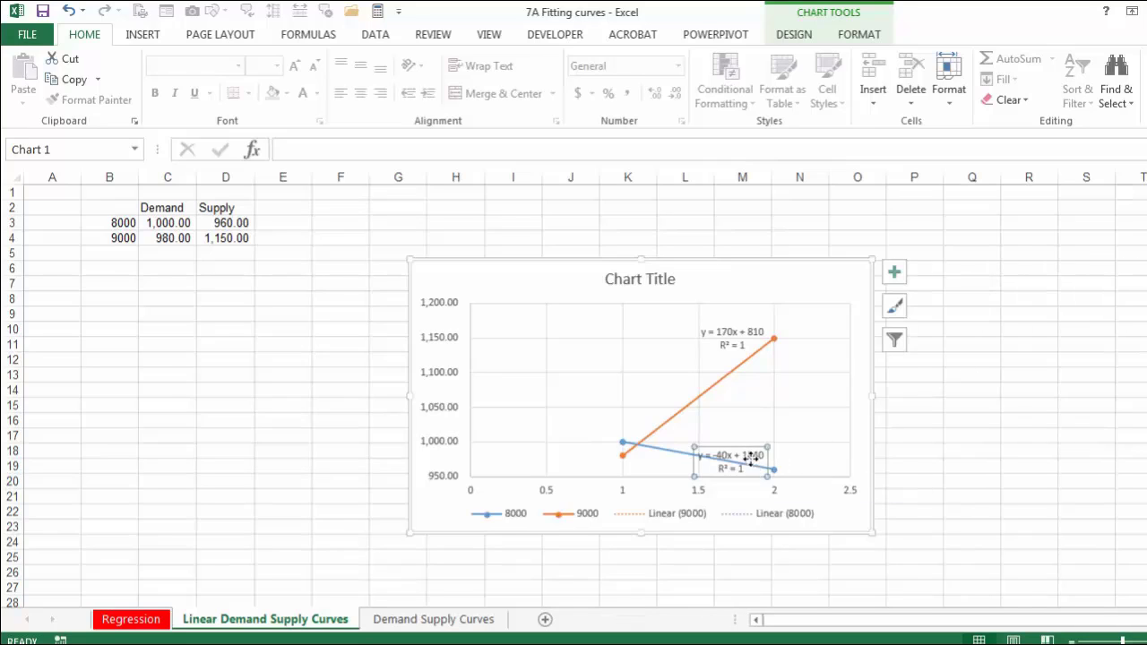
left_click_drag(751, 457, 771, 413)
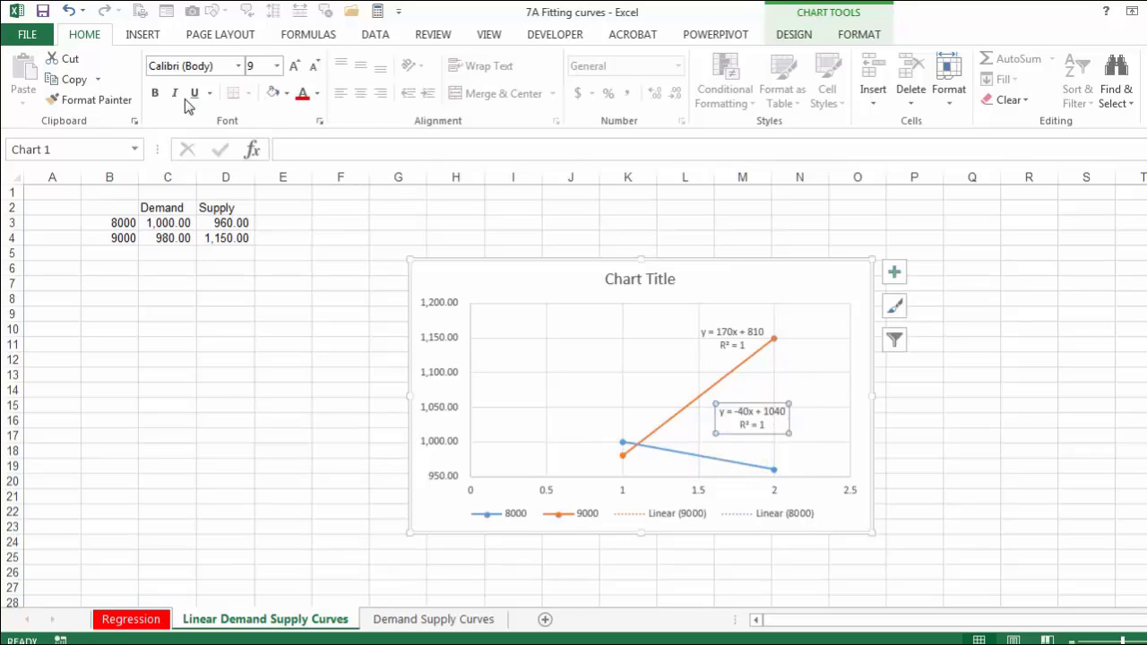
left_click(156, 94)
left_click(294, 67)
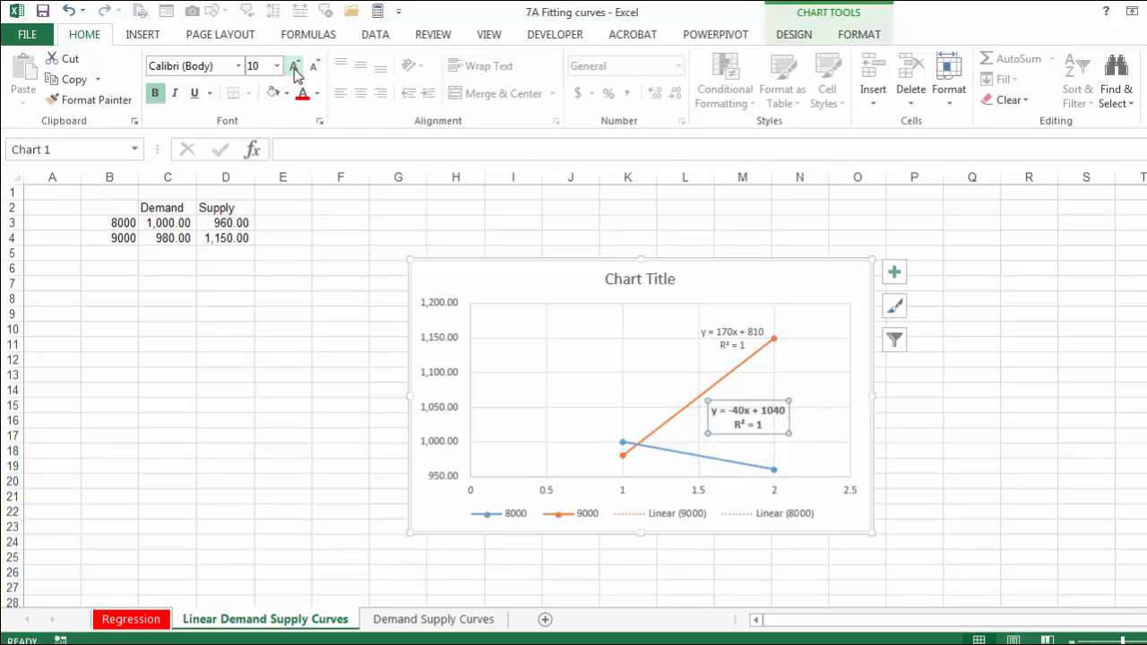
Increase the font size of the 8000 series' equation label to 10.5
left_click(294, 67)
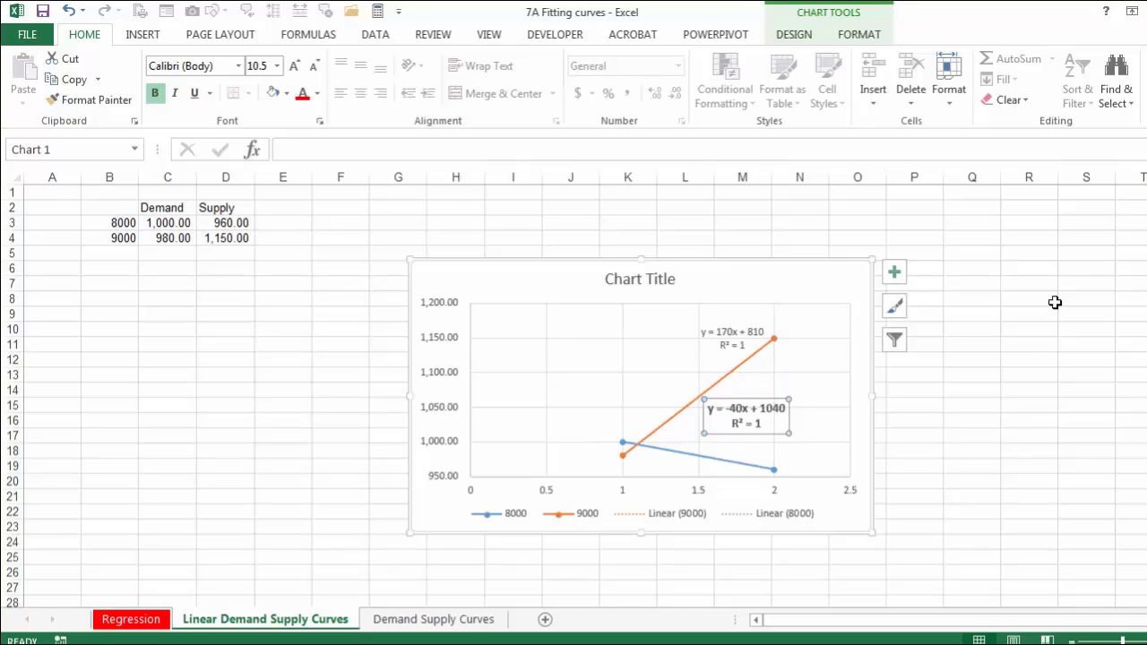
On the Demand Supply Curves sheet, insert a scatter chart with smooth lines and markers from the price table, and enlarge it slightly
left_click(468, 621)
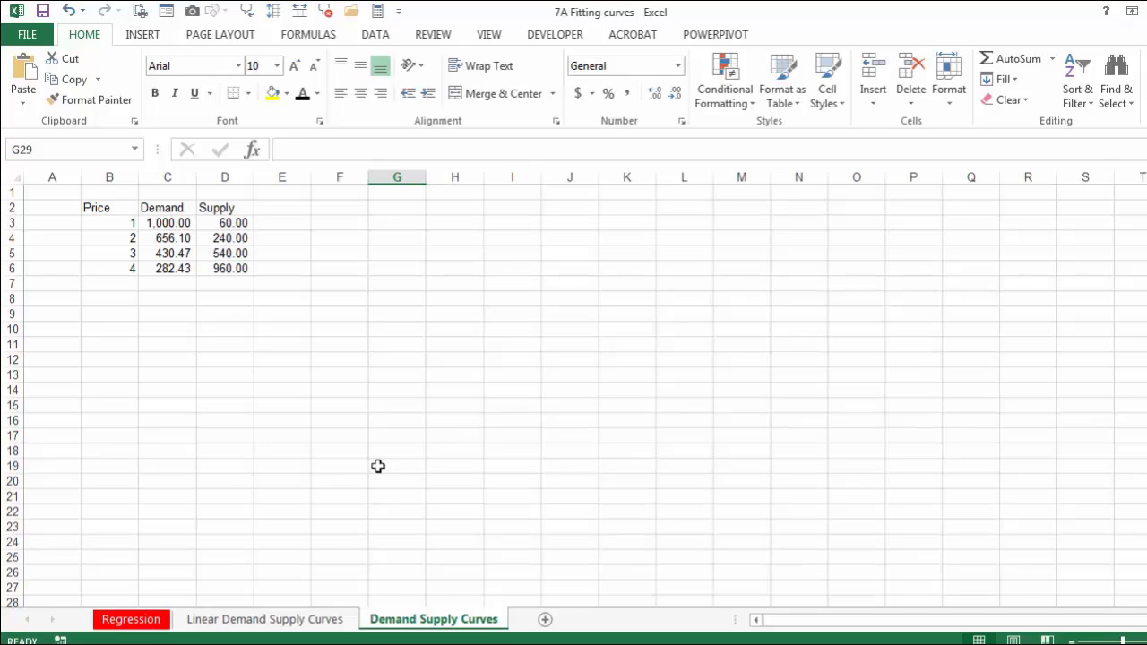
left_click(179, 240)
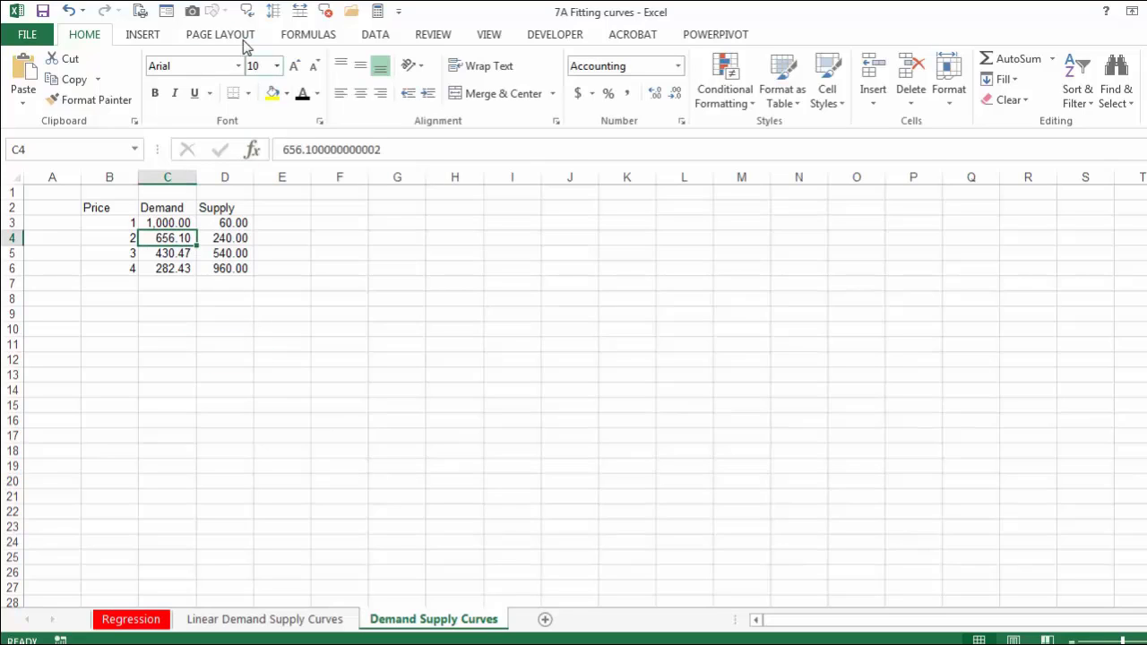
left_click(127, 36)
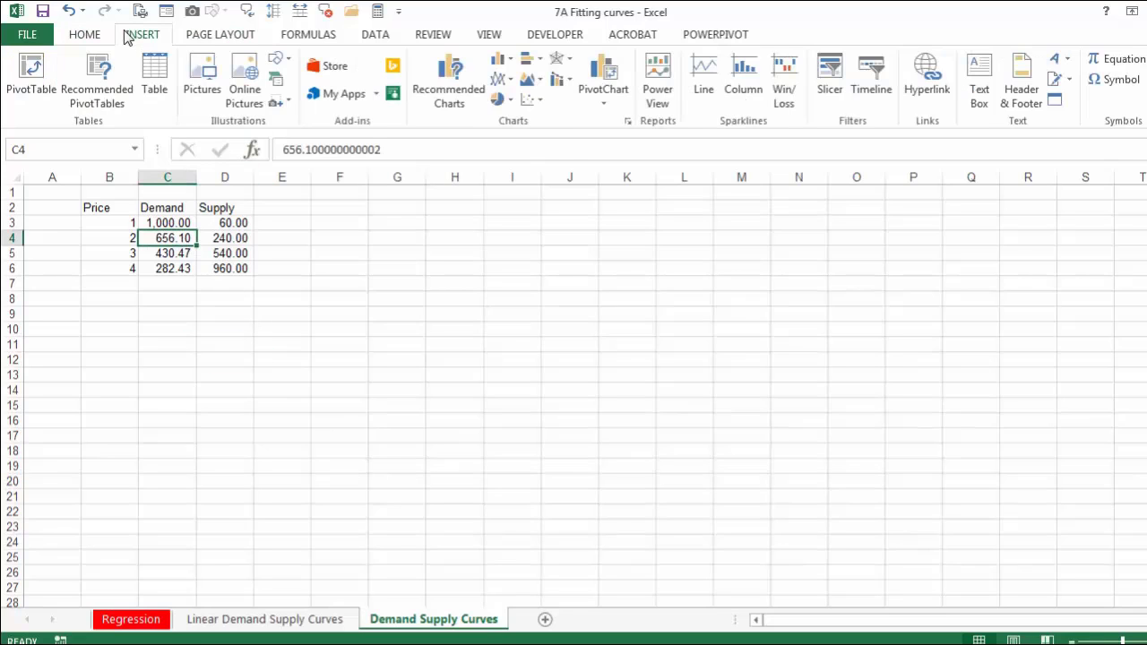
left_click(531, 101)
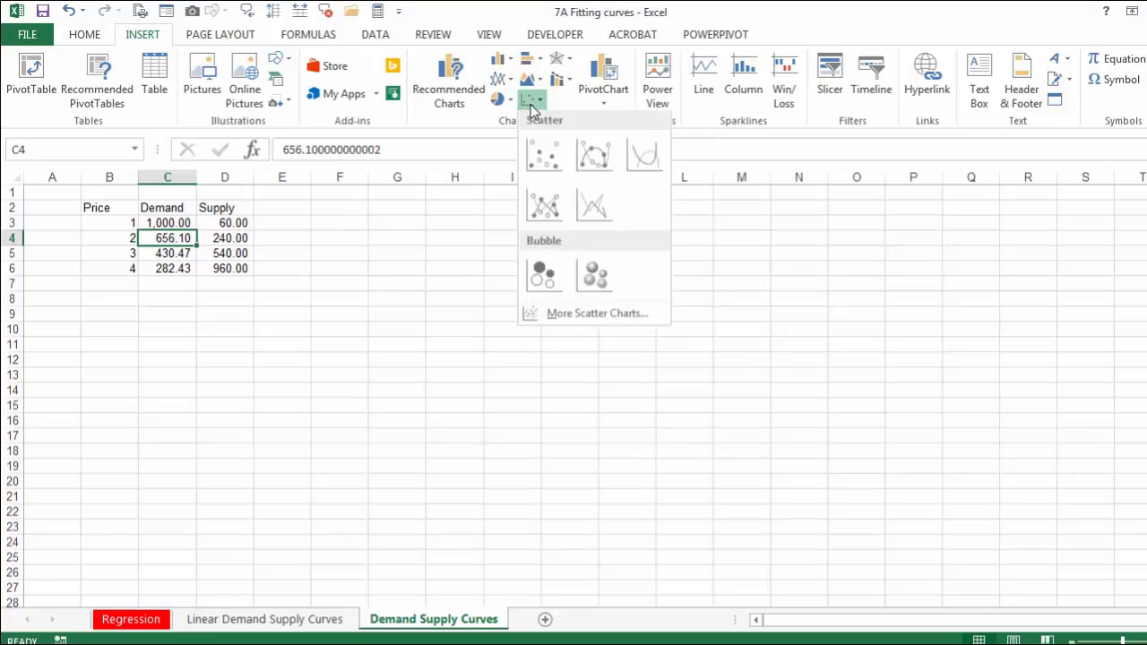
left_click(594, 159)
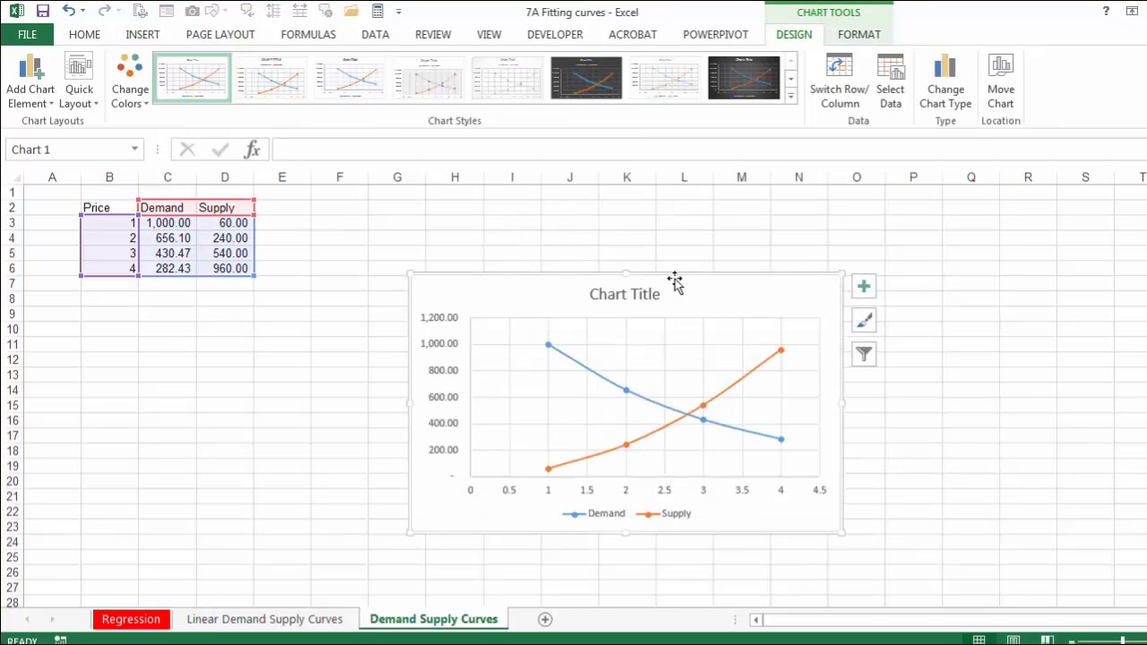
left_click_drag(844, 274, 881, 235)
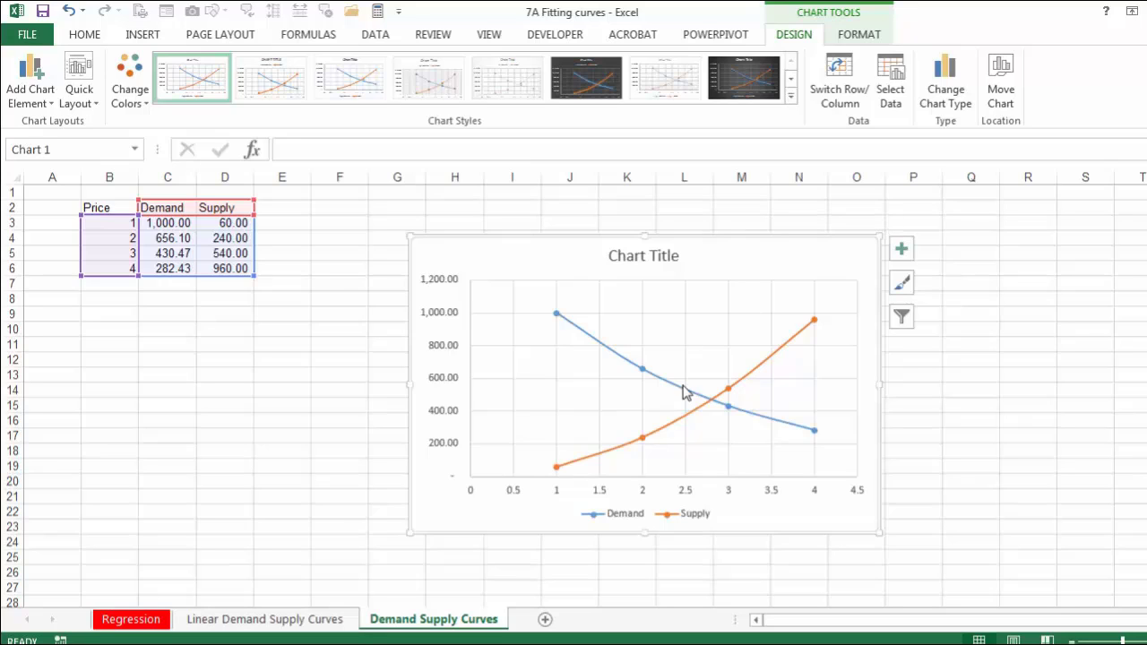
left_click(923, 445)
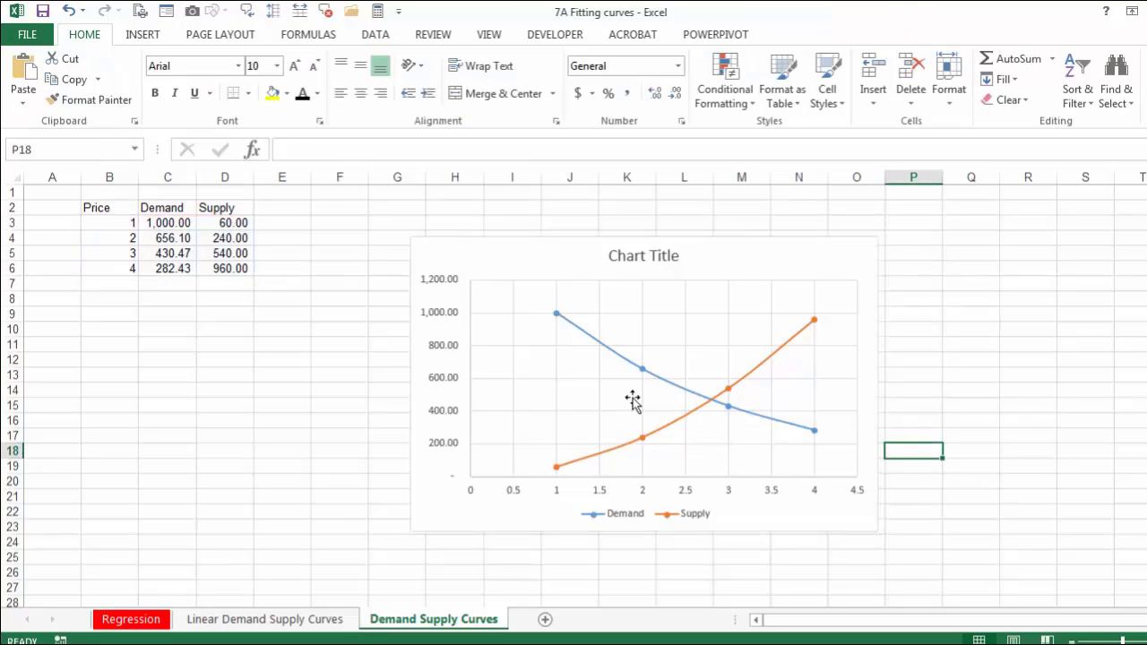
Add a linear trendline to the Demand series, showing its equation and R-squared value on the chart
mouse_move(619, 360)
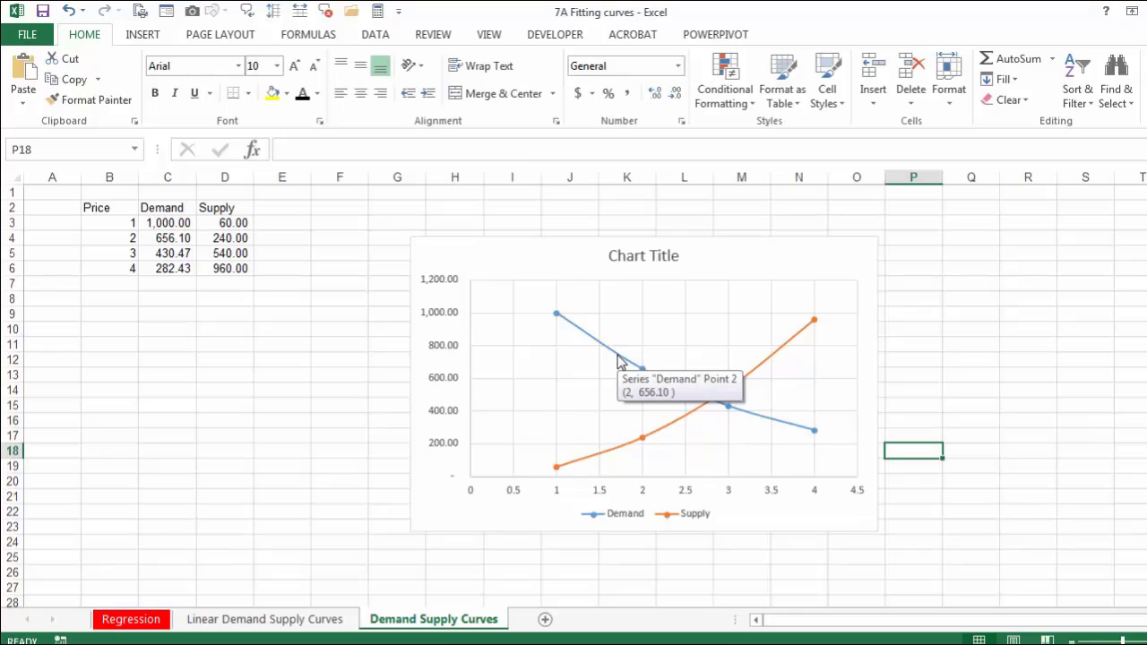
right_click(619, 361)
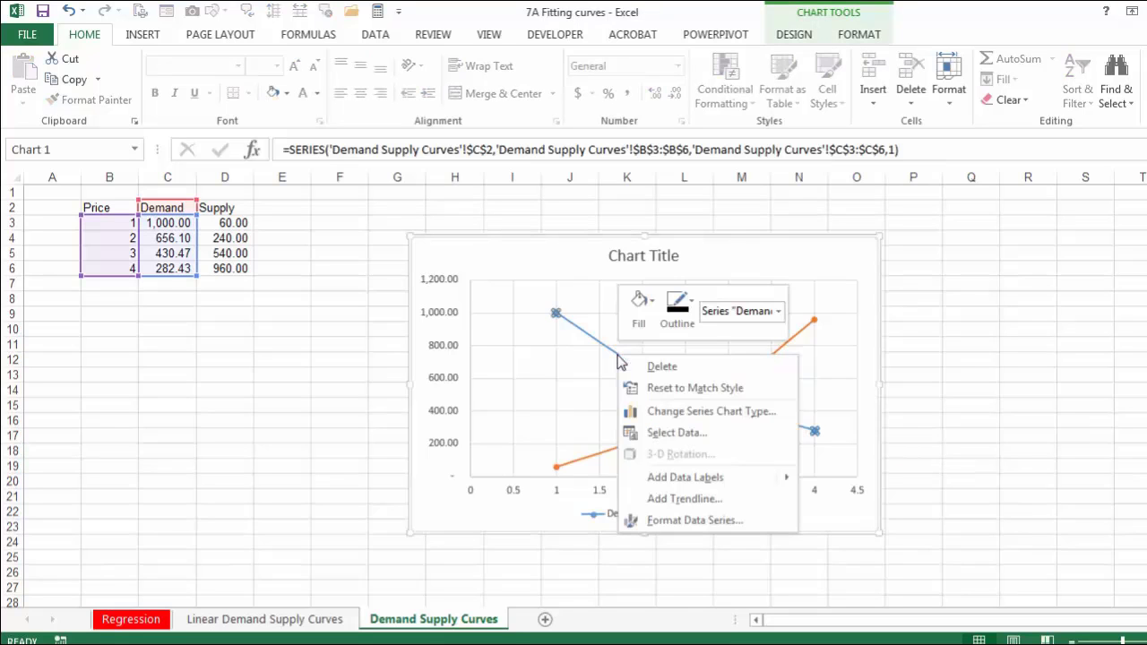
left_click(684, 499)
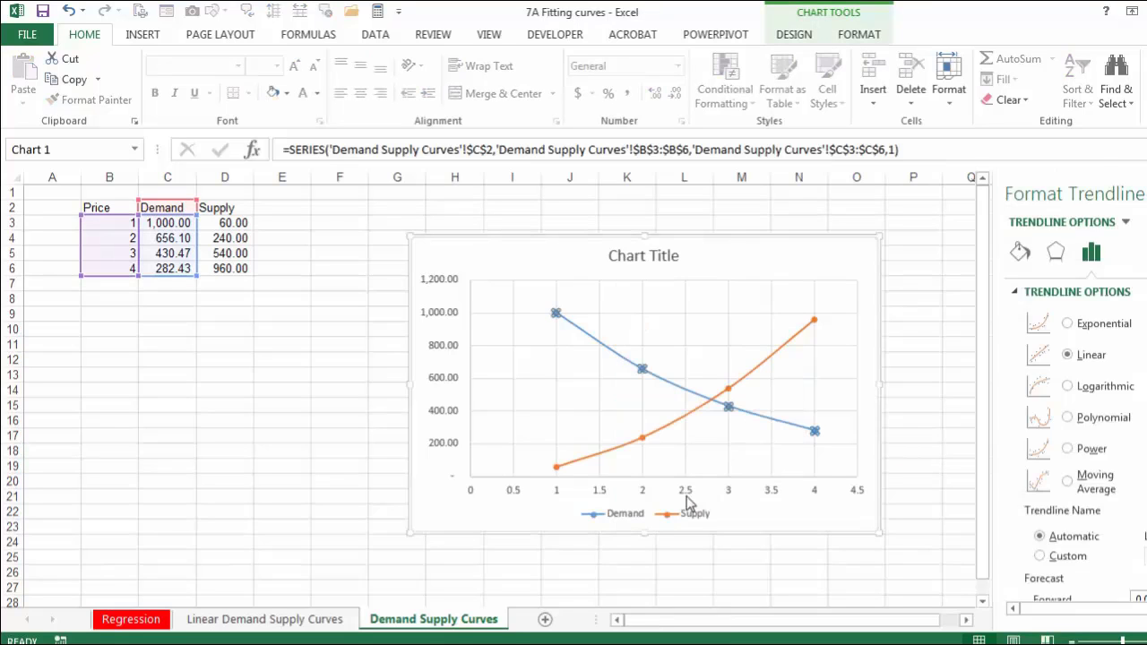
scroll(1075, 439, "down", 1)
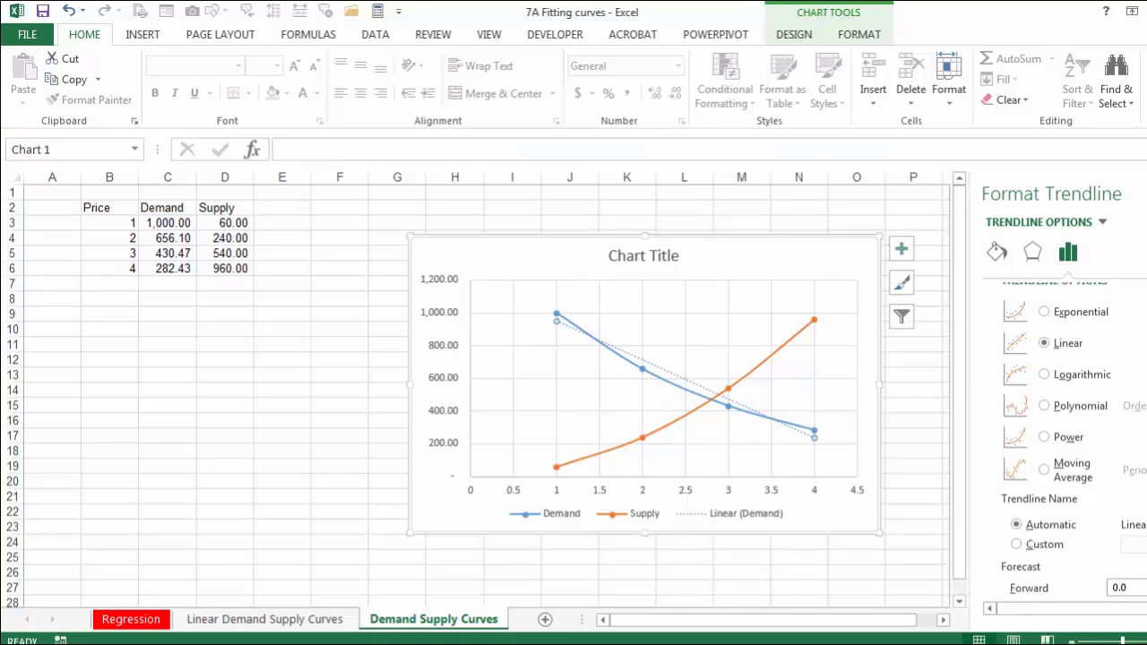
scroll(1074, 440, "down", 2)
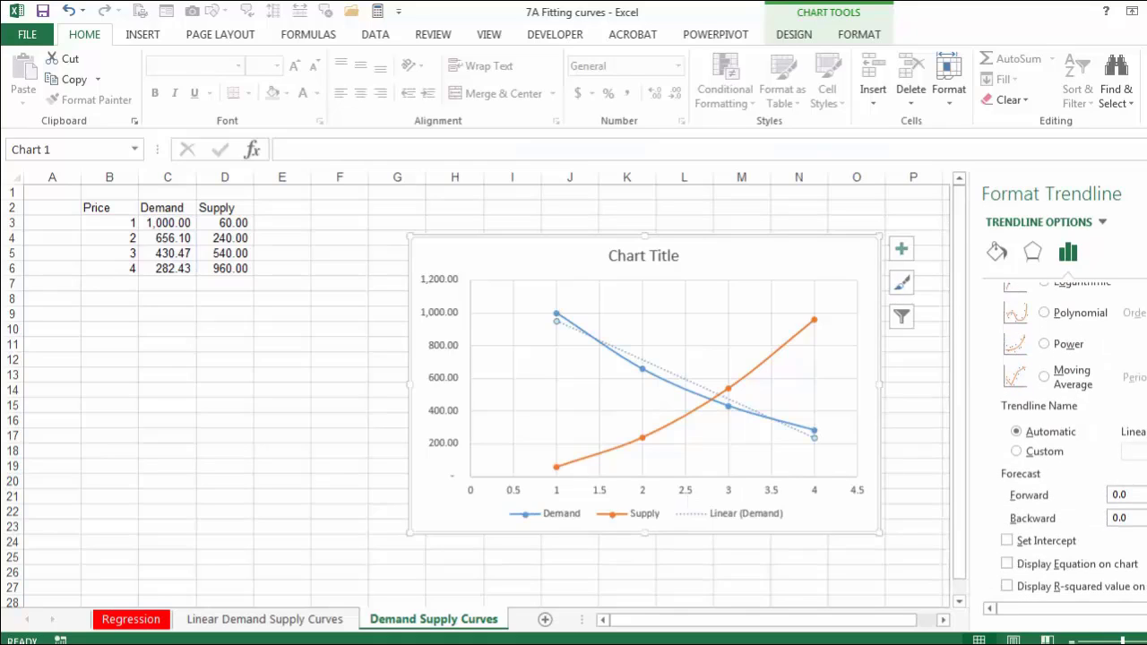
left_click(1008, 563)
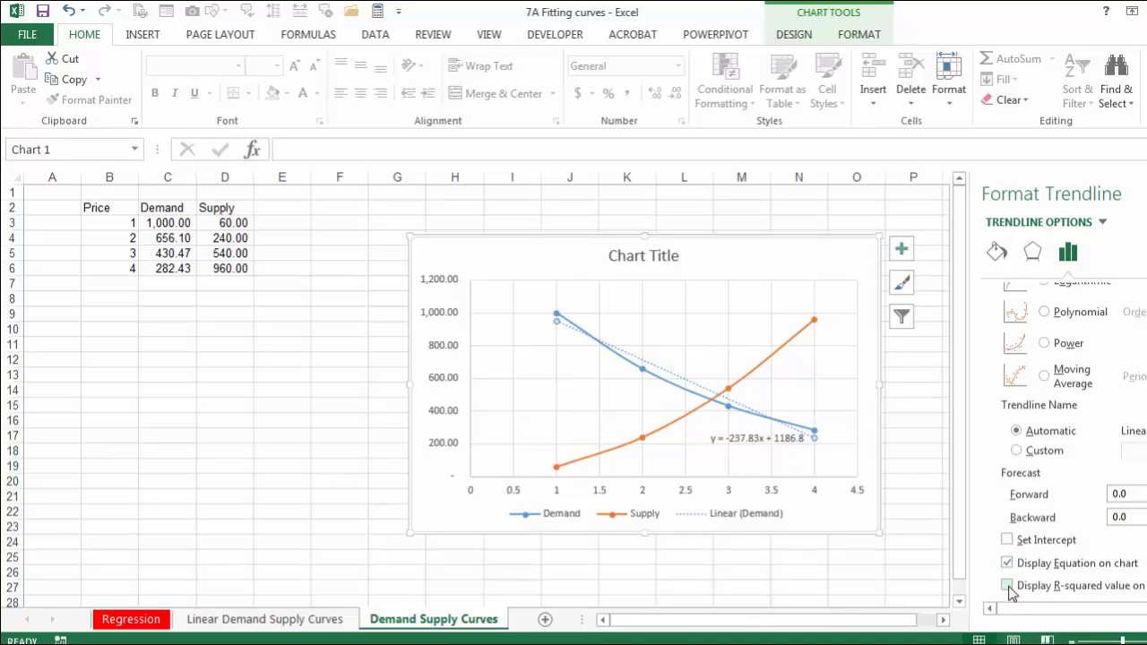
left_click(1007, 587)
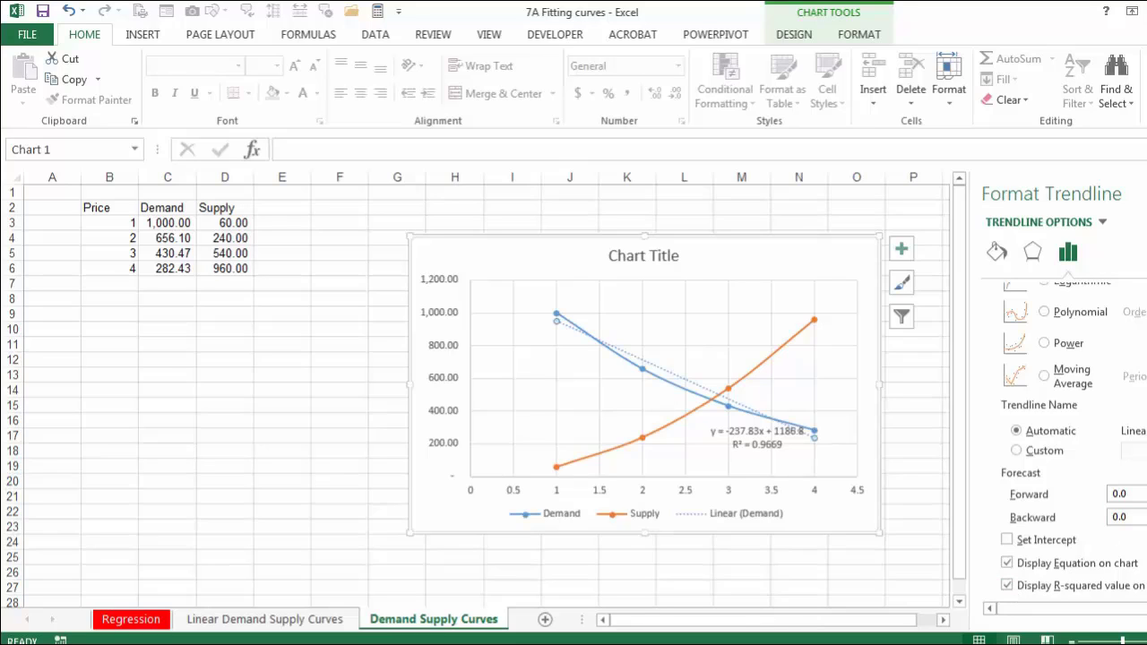
Compare exponential, logarithmic, polynomial and power fits for the Demand trendline, and settle on exponential
scroll(1073, 442, "up", 4)
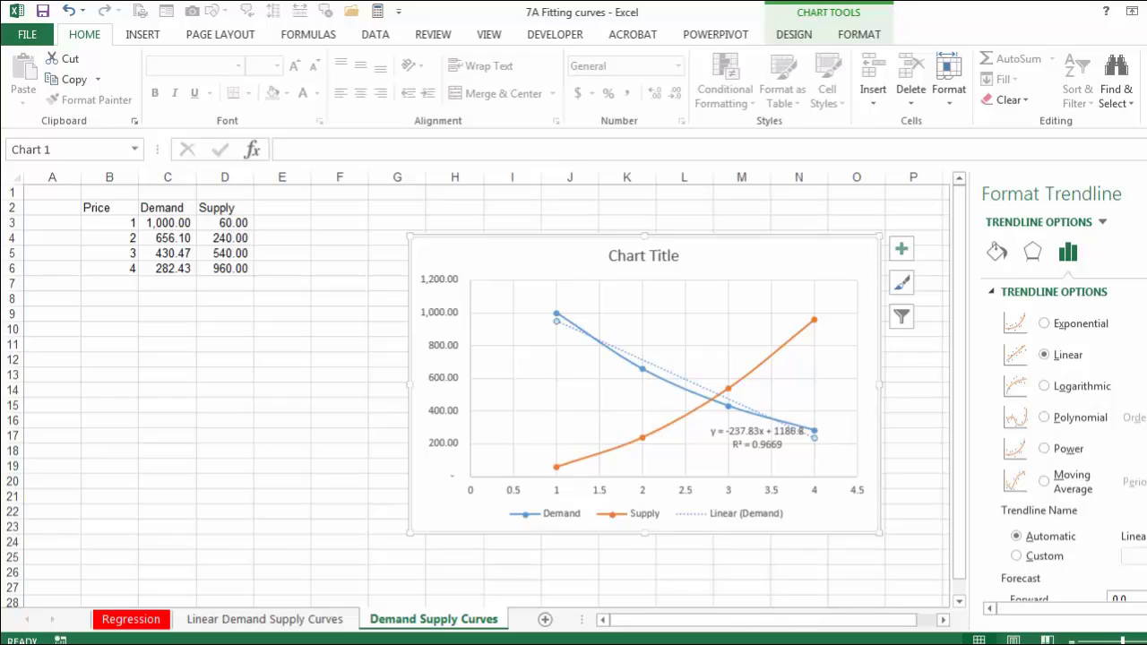
left_click(1045, 325)
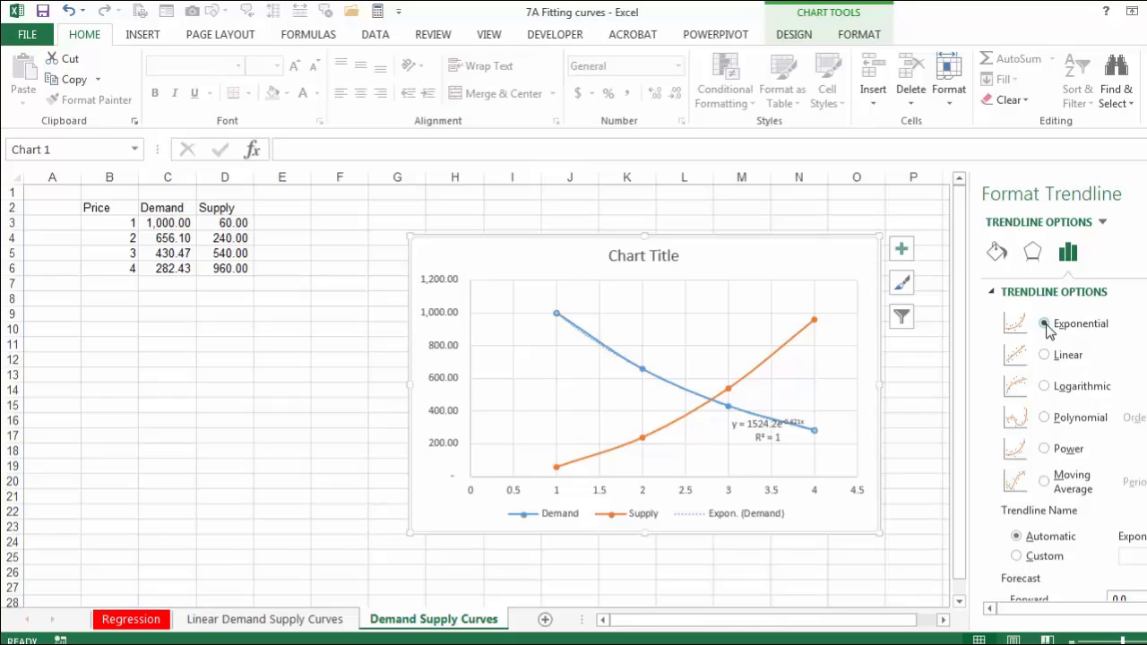
left_click(1045, 387)
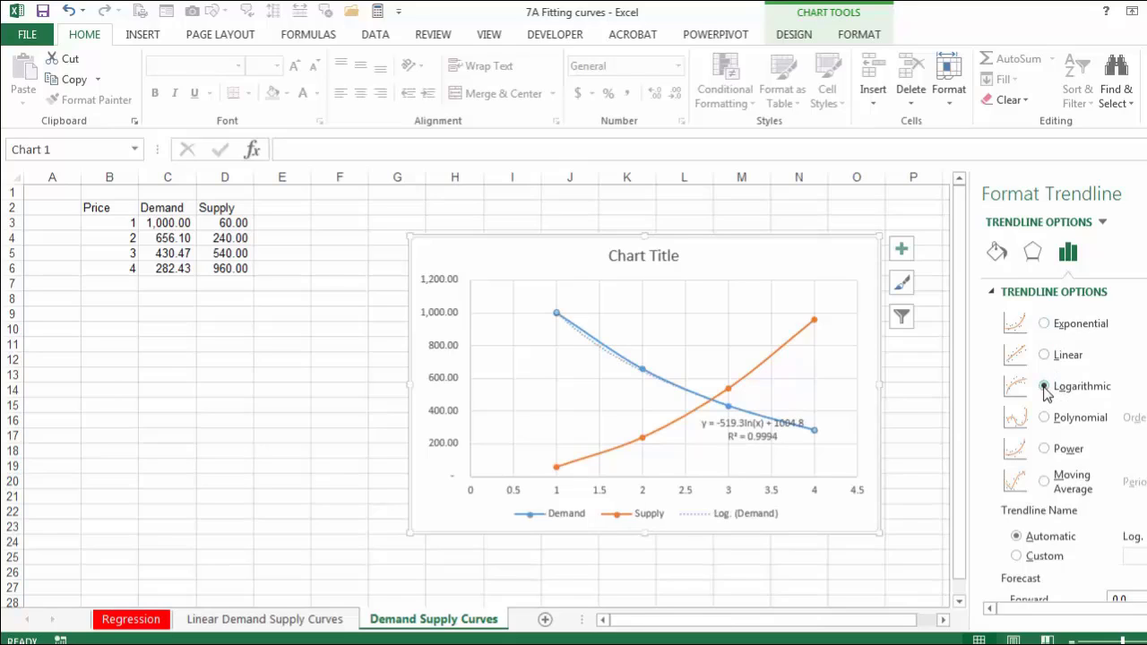
left_click(1045, 417)
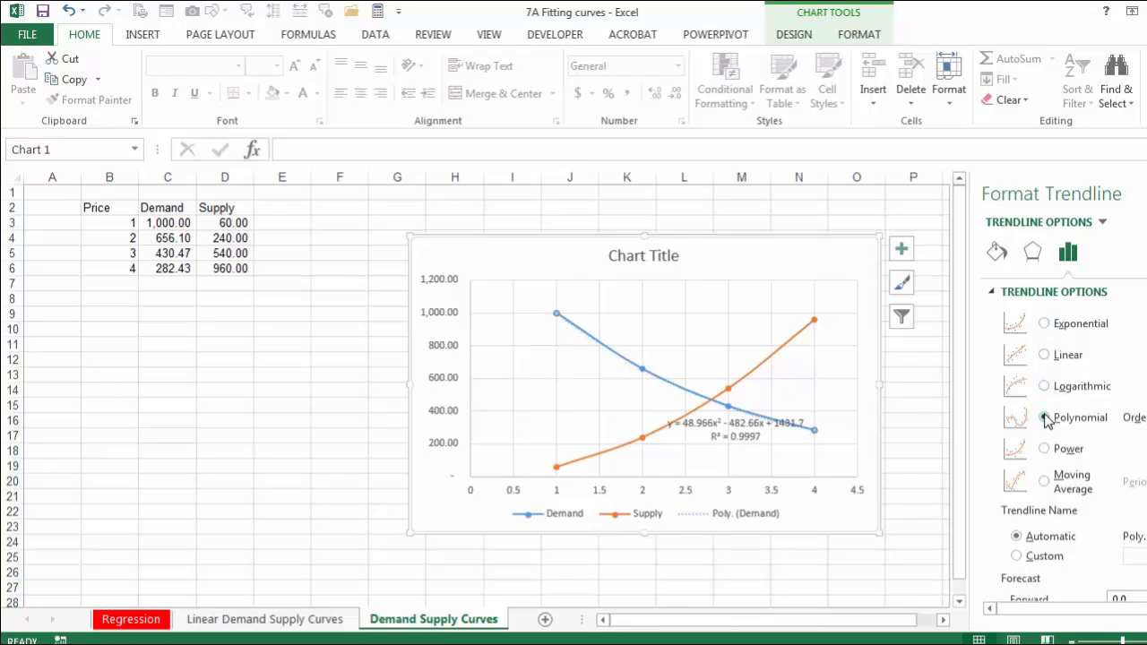
left_click(1045, 449)
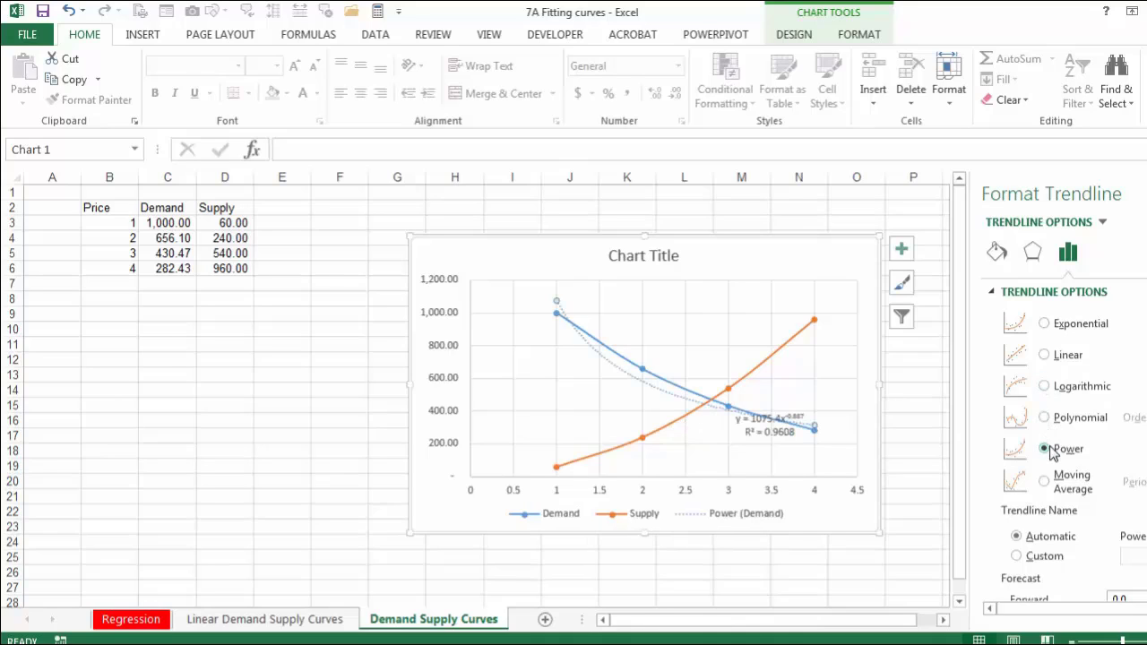
left_click(1050, 325)
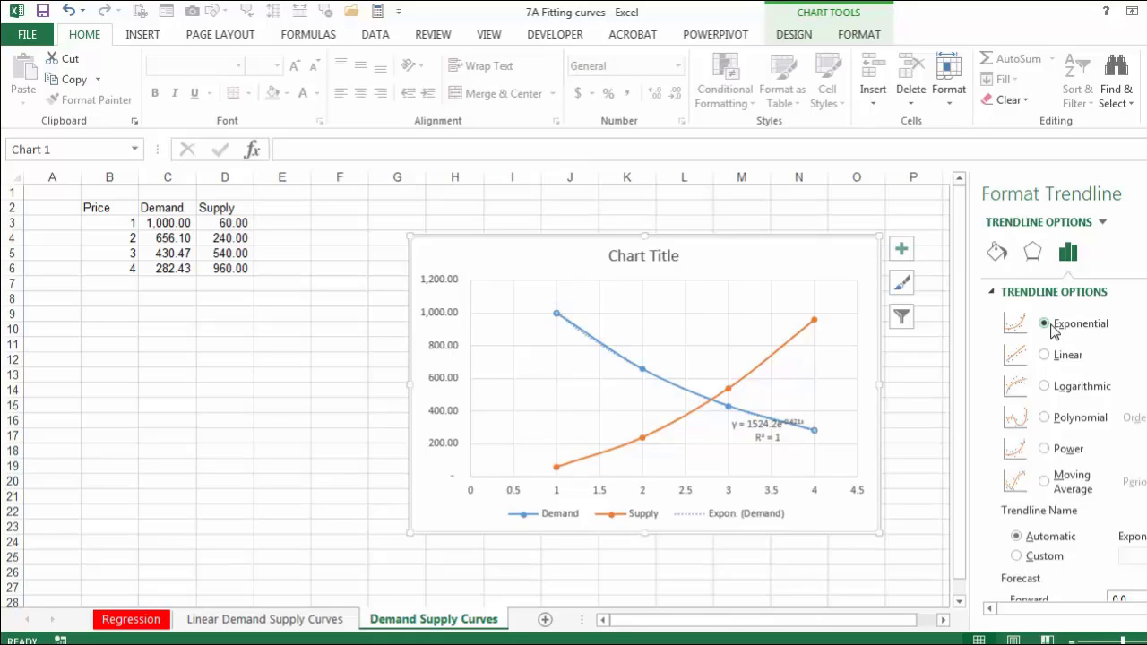
left_click(1146, 193)
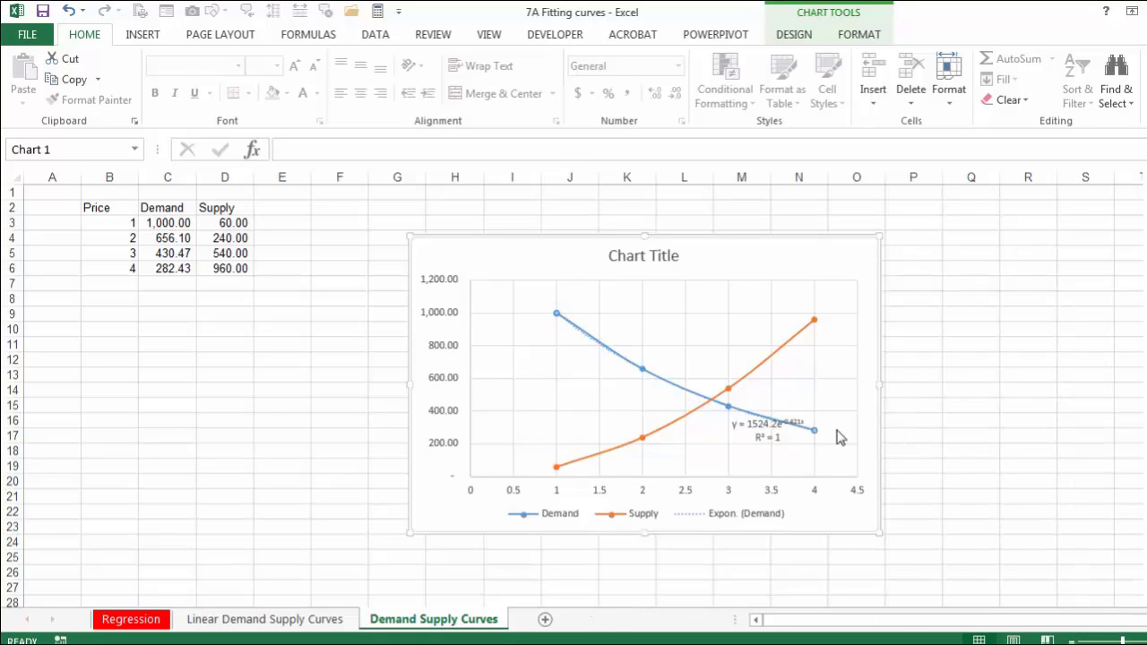
Move the Demand equation label clear below its curve and set its font size to 11
left_click_drag(766, 432, 735, 463)
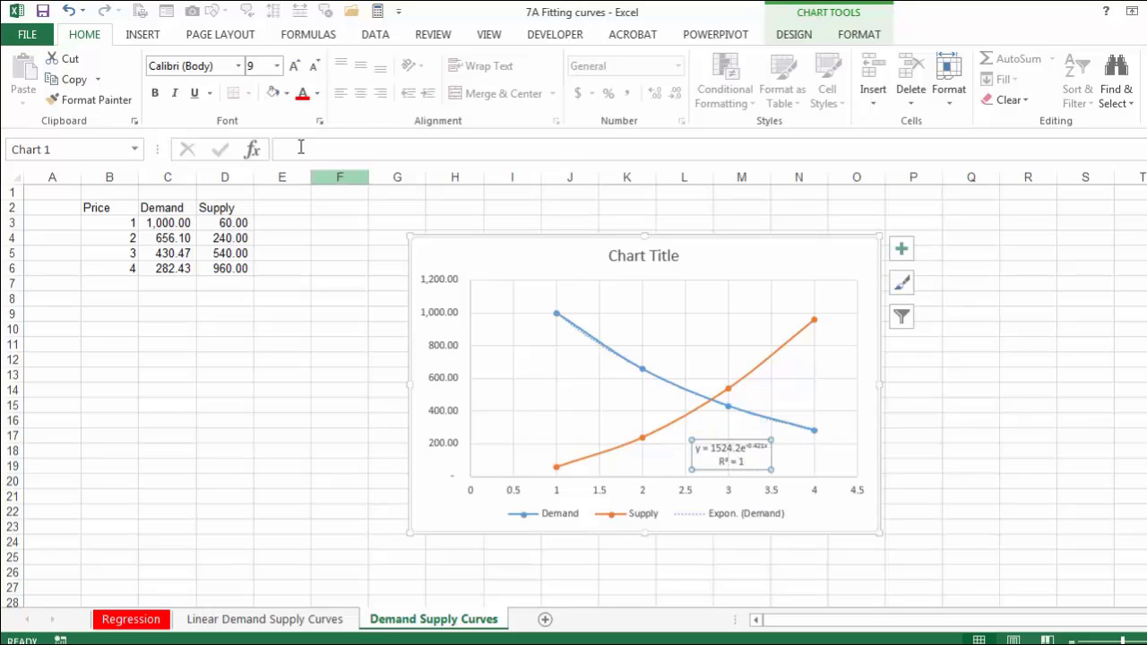
left_click(295, 66)
left_click(295, 66)
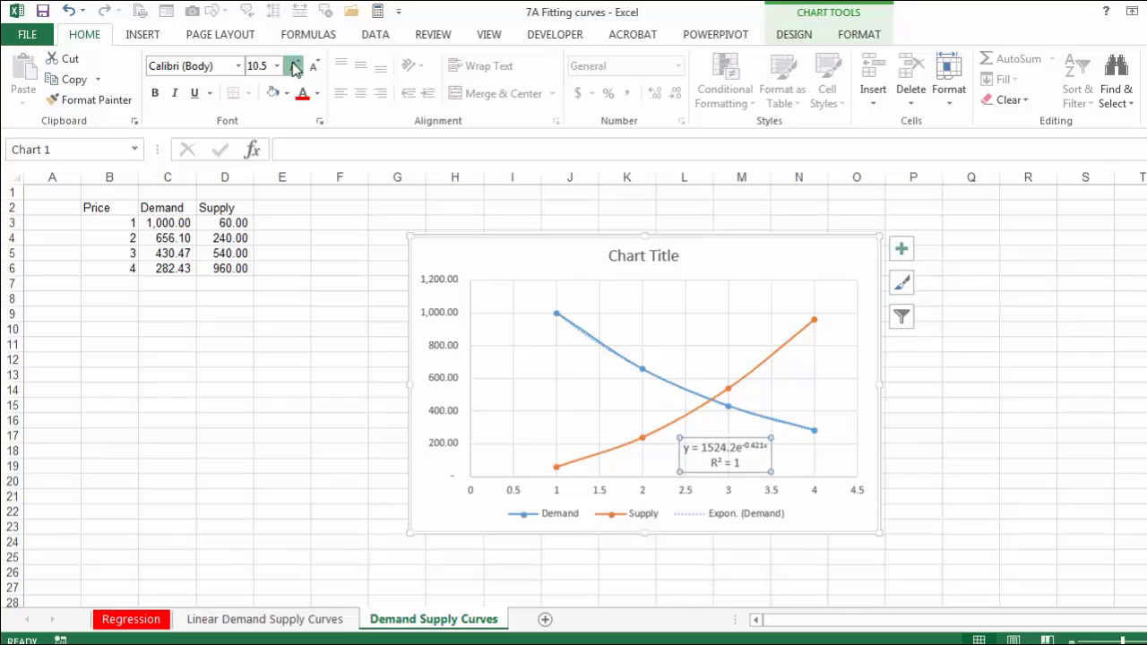
left_click(295, 67)
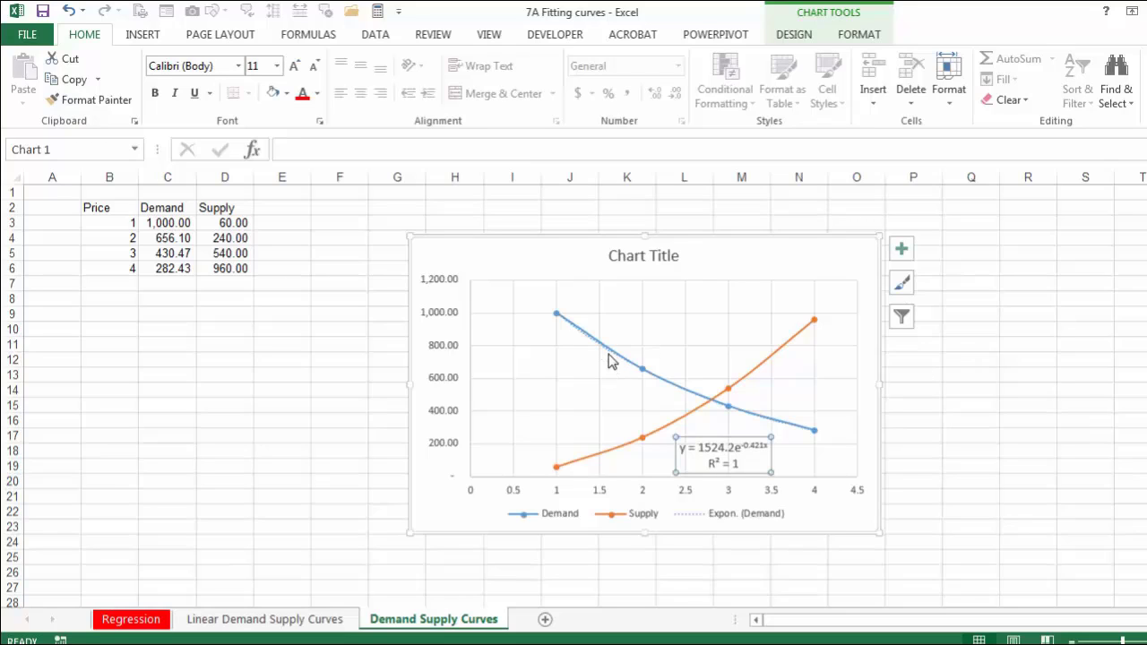
Add a linear trendline to the Supply series, showing its equation and R-squared value on the chart
right_click(665, 432)
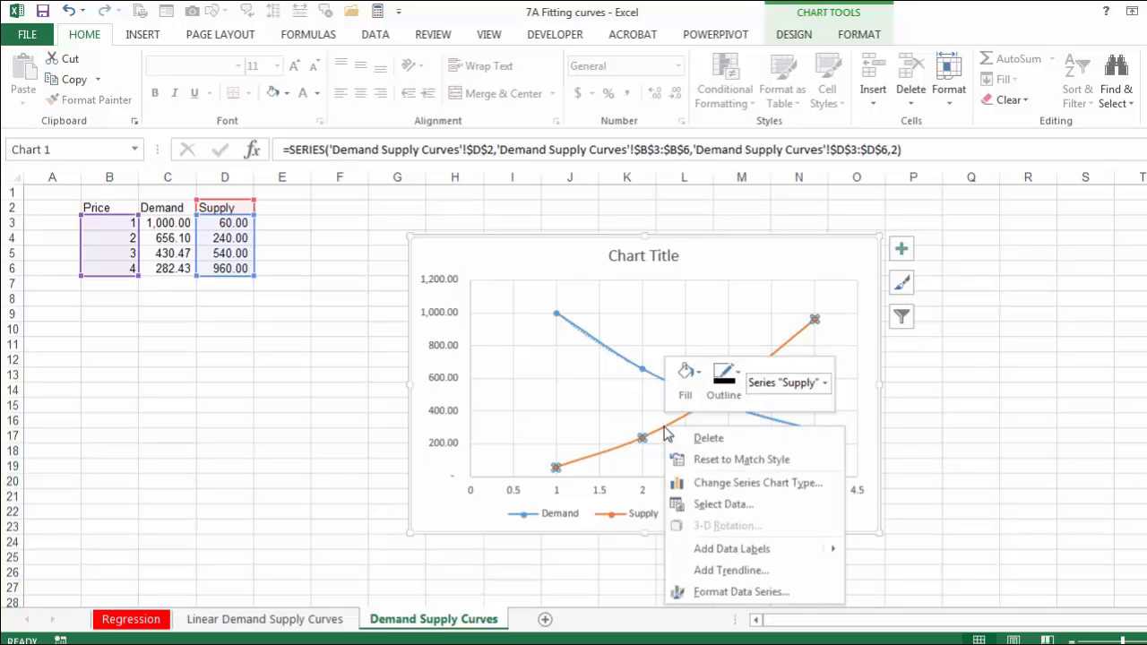
left_click(708, 575)
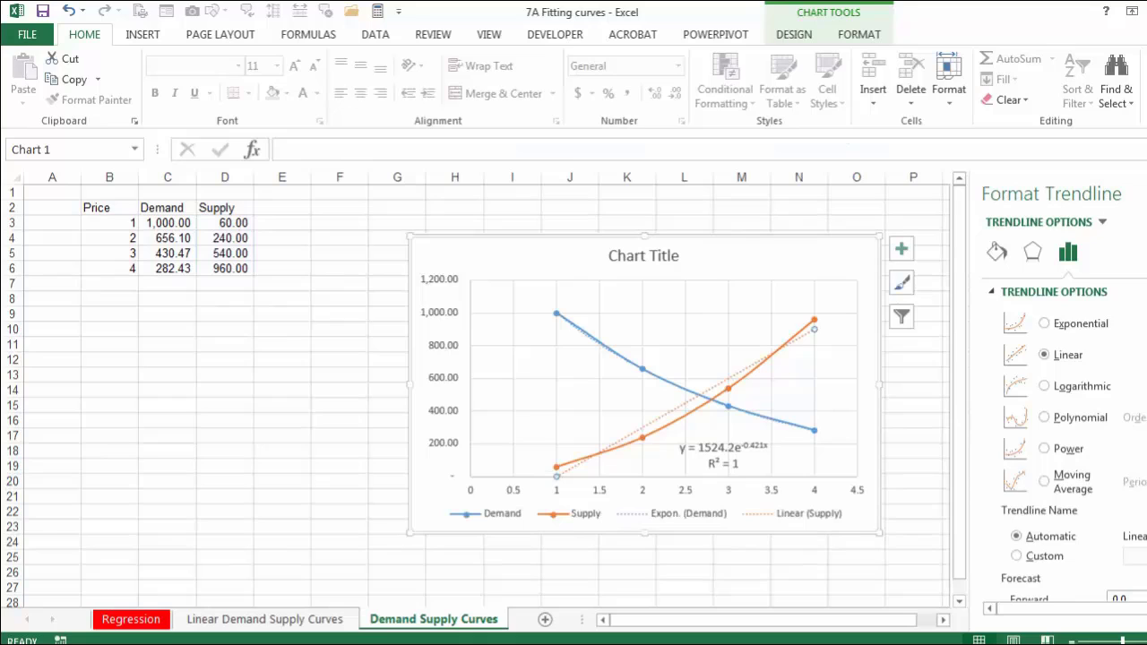
scroll(1067, 439, "down", 3)
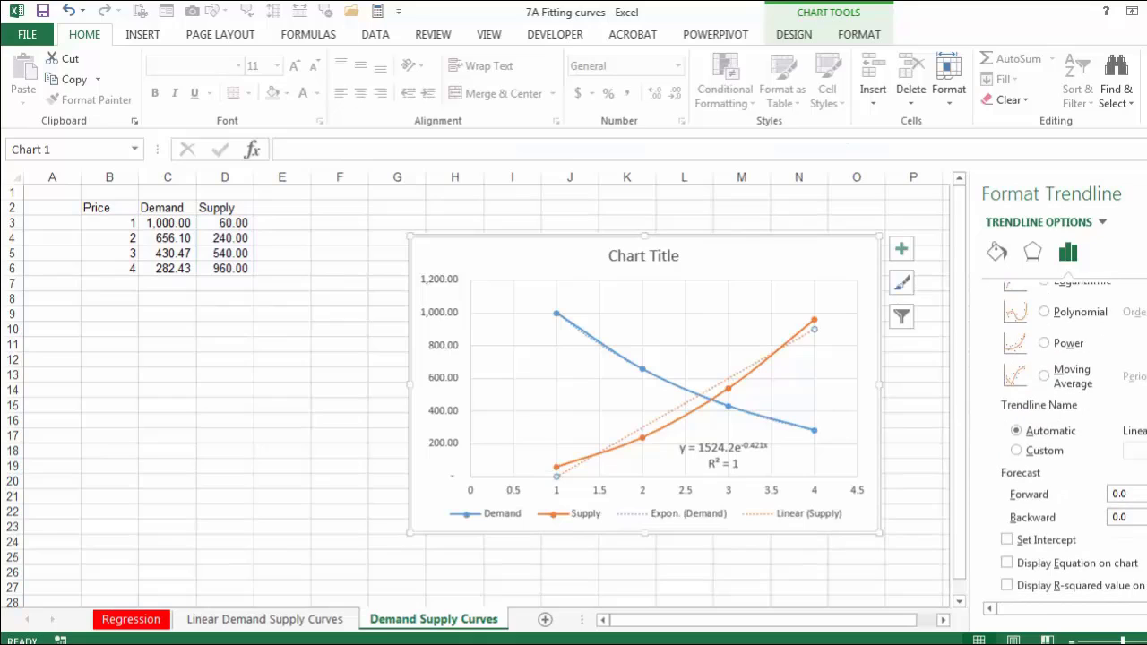
left_click(1007, 585)
left_click(1008, 564)
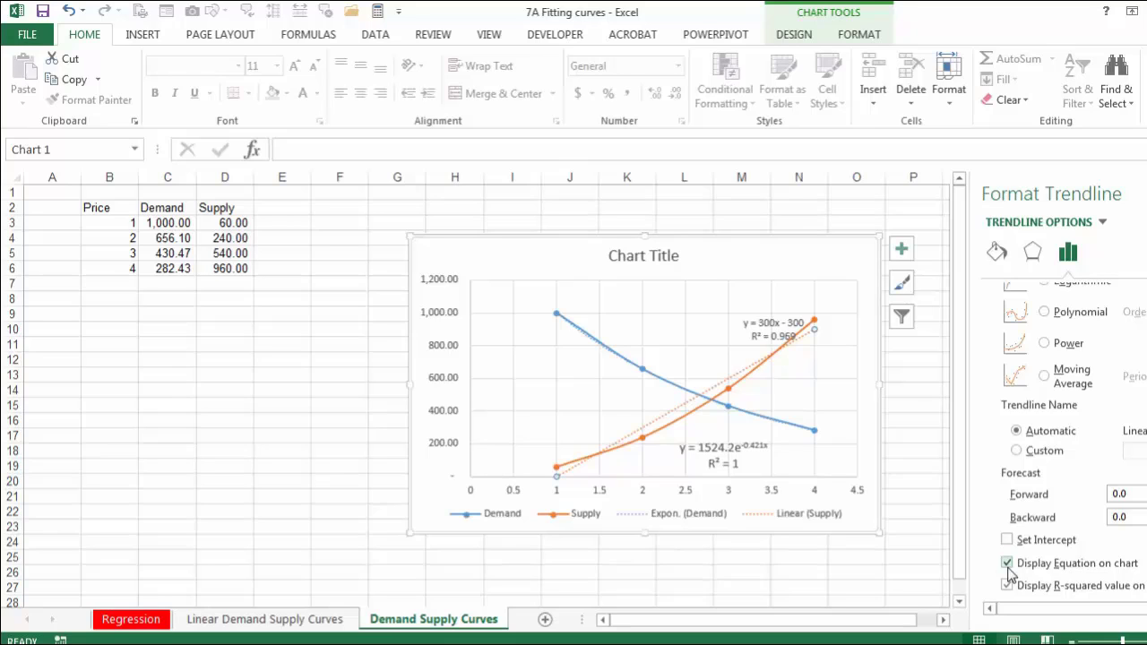
Compare exponential, linear and logarithmic fits for the Supply trendline, and change it to polynomial
scroll(1066, 439, "up", 3)
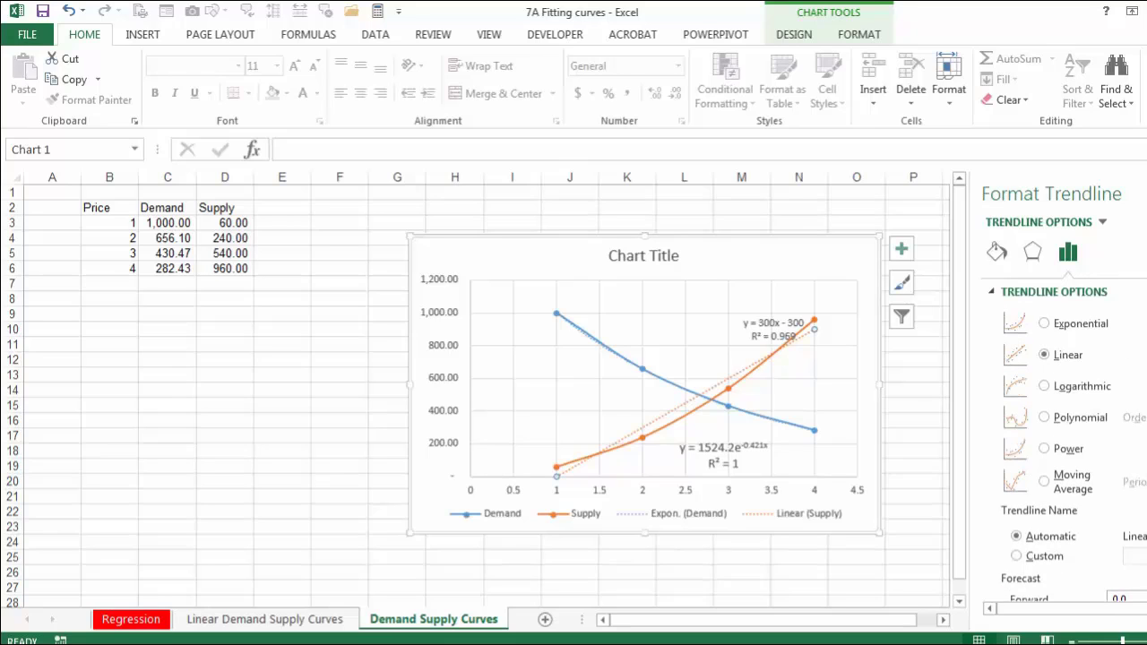
left_click(1045, 324)
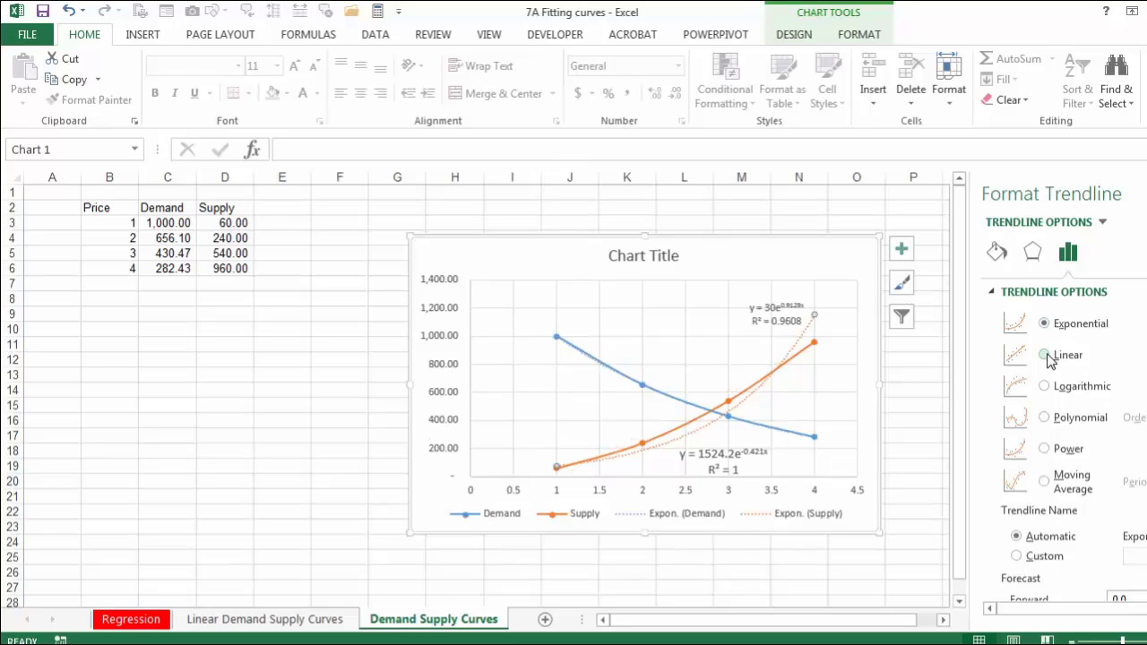
left_click(1046, 355)
left_click(1045, 387)
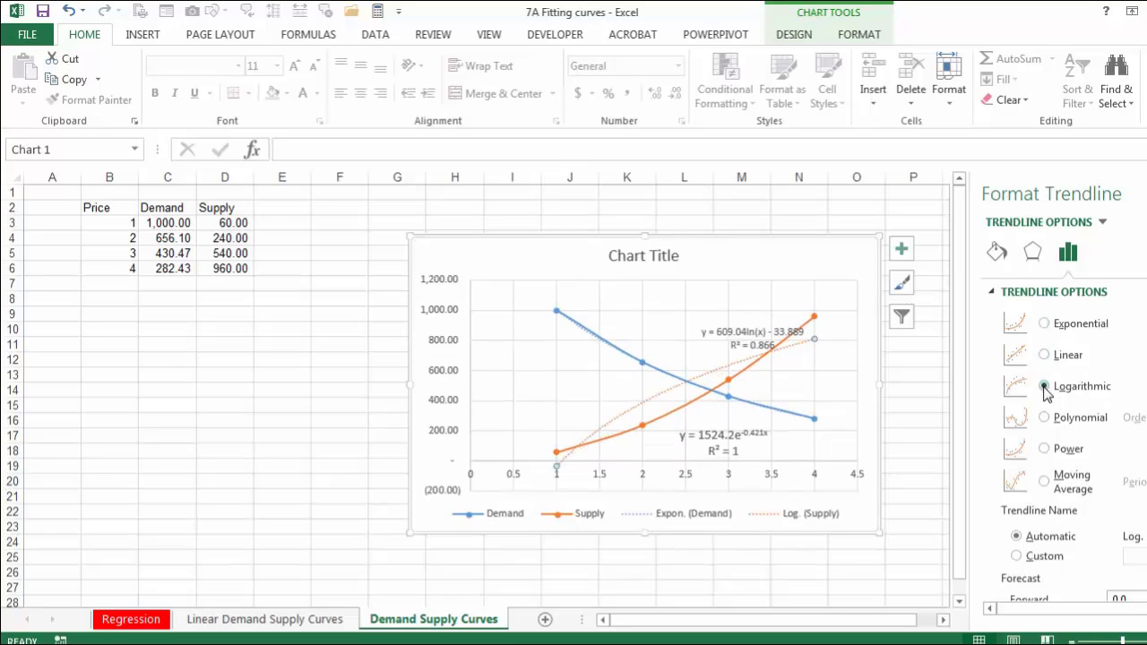
left_click(1047, 421)
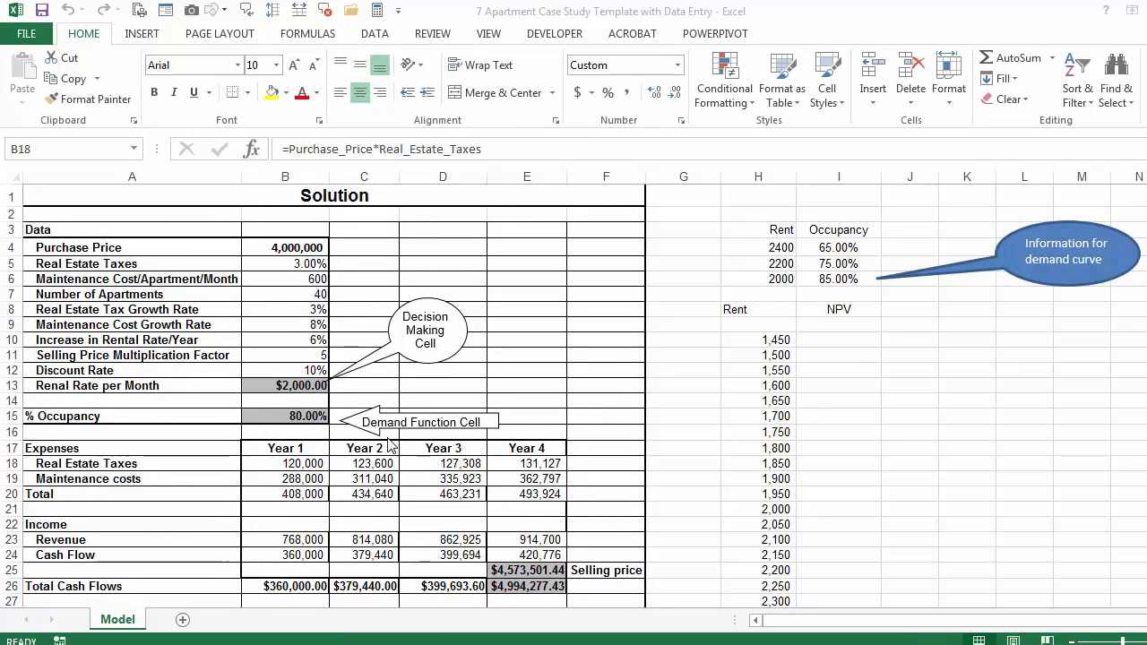
Examine each input in the model's Data section, from Purchase Price to the rental rate per month, and the % Occupancy demand function cell
left_click(274, 248)
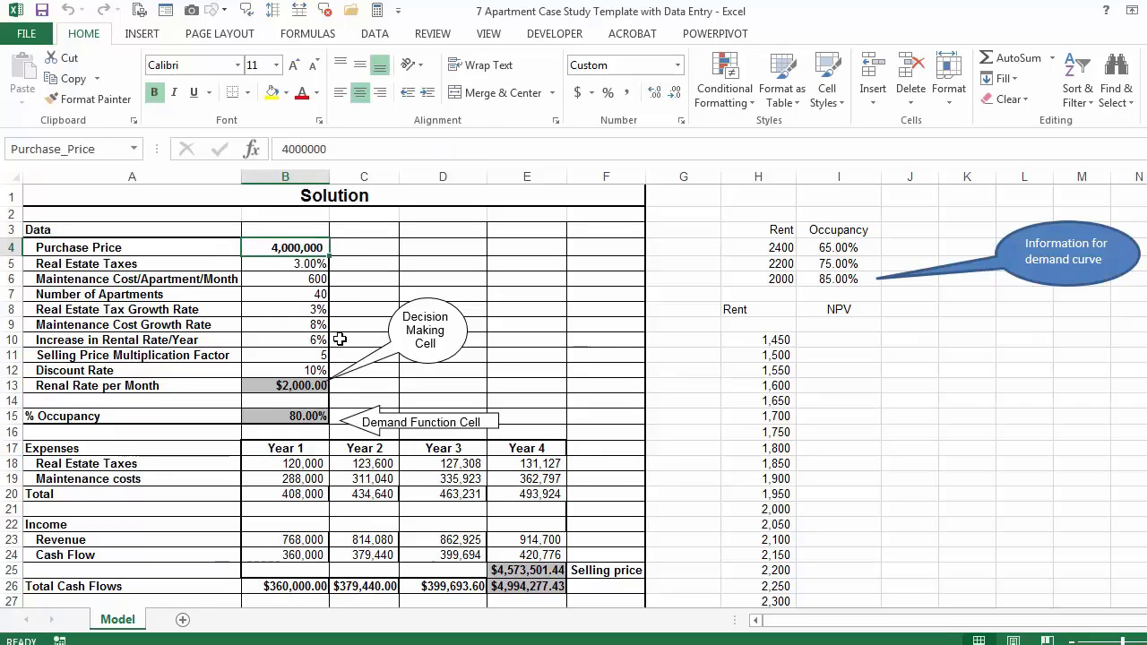
left_click(309, 264)
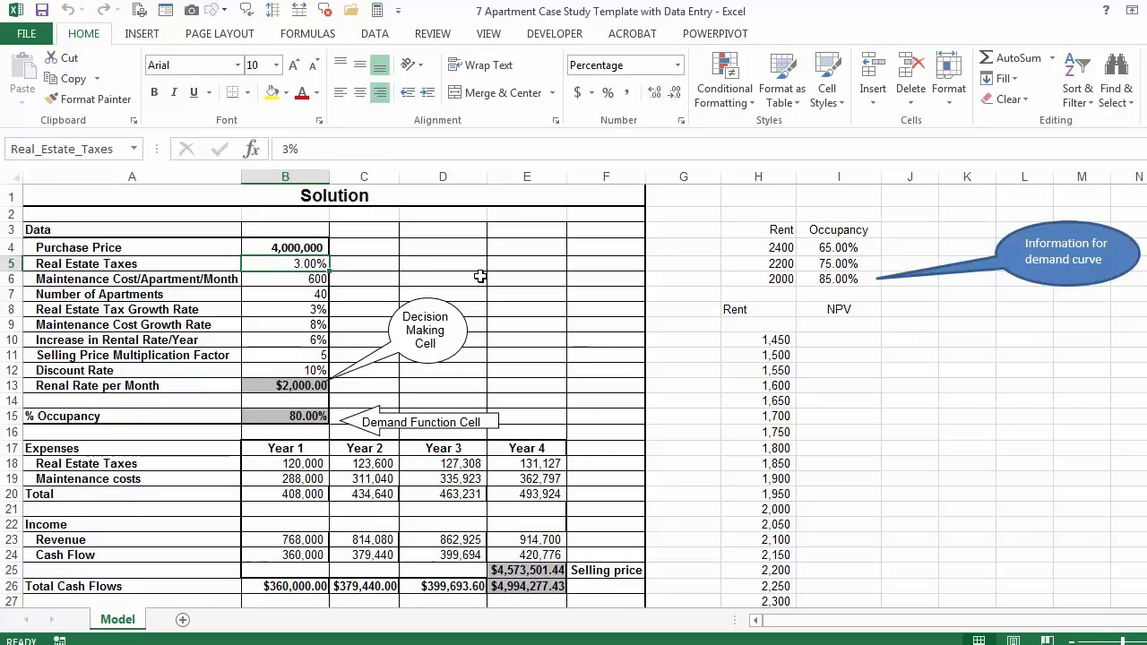
left_click(299, 275)
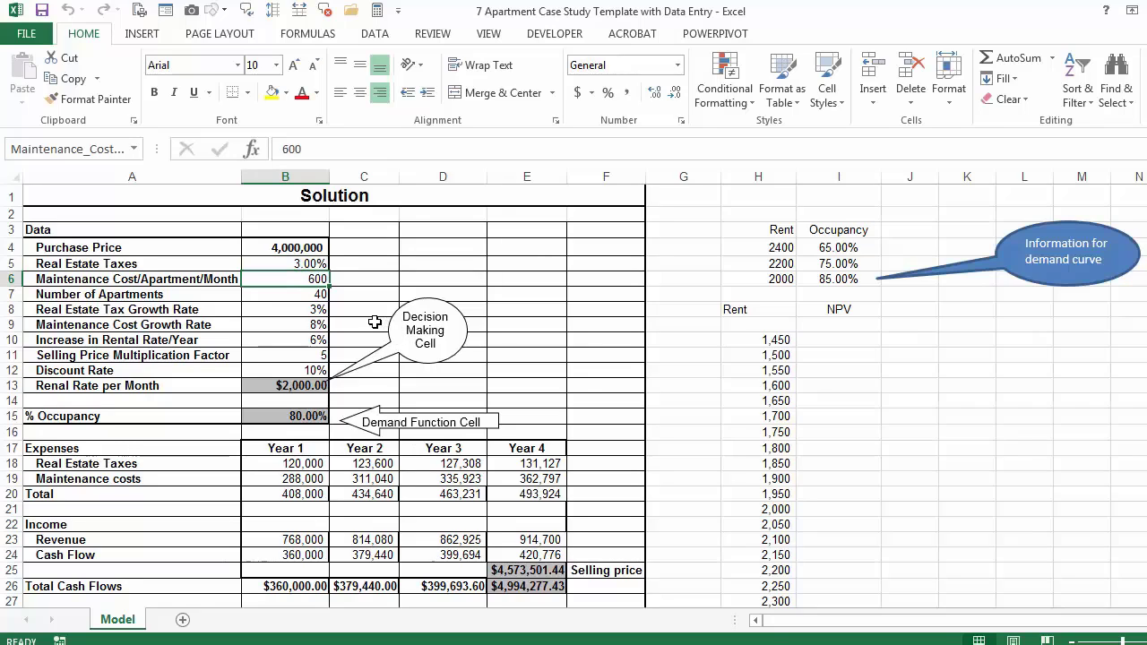
left_click(278, 295)
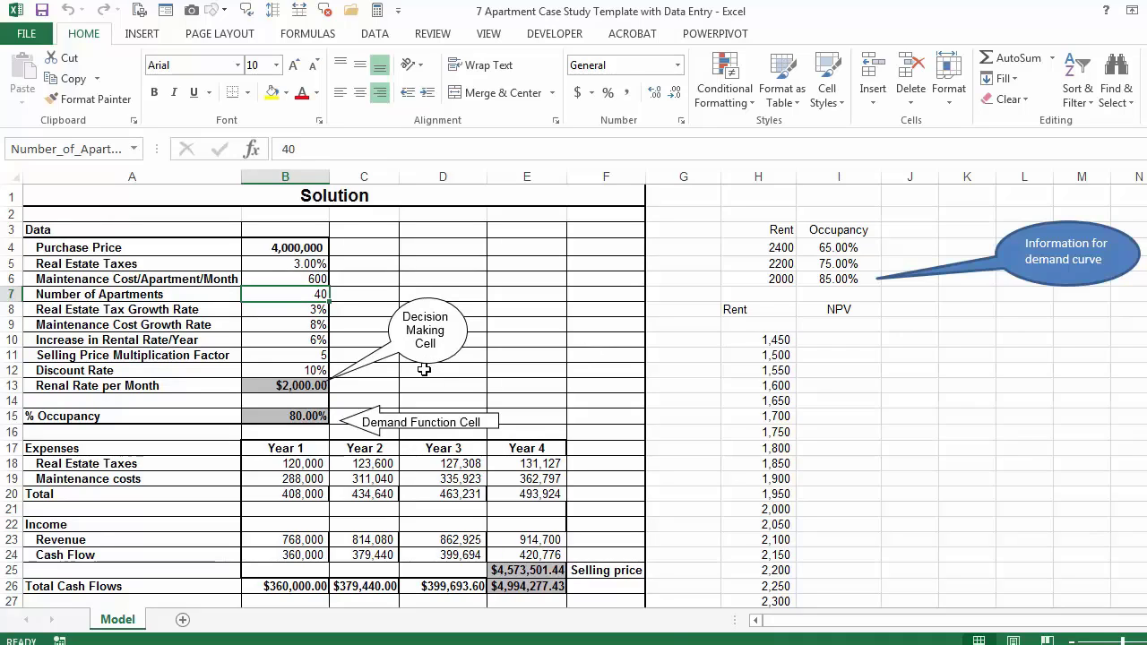
left_click(272, 310)
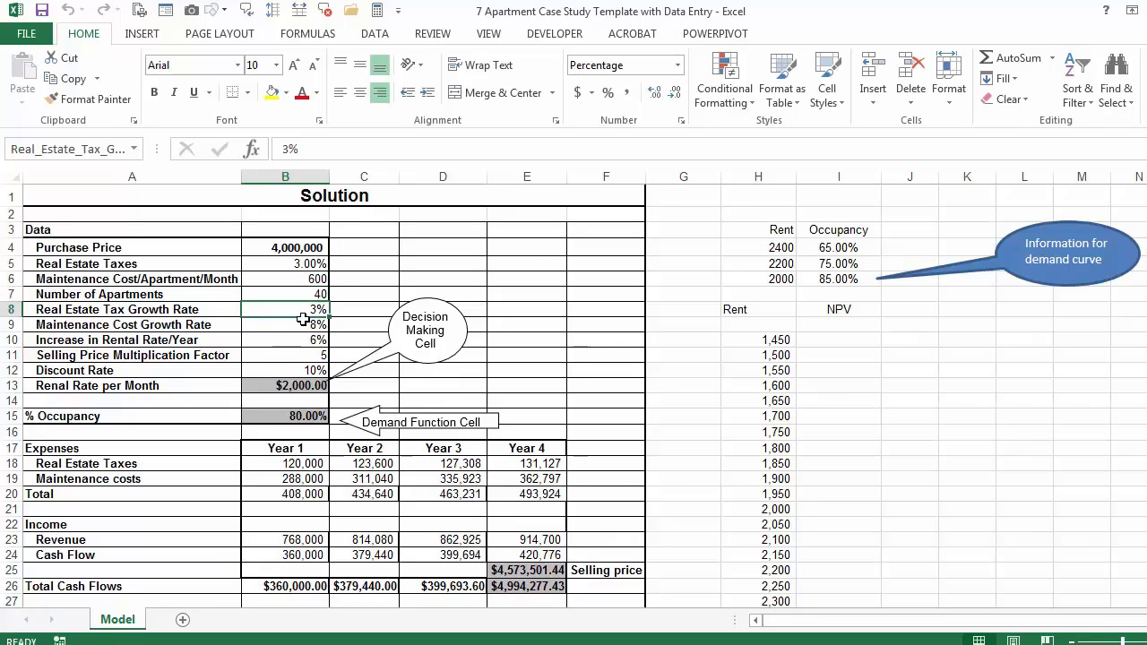
left_click(303, 324)
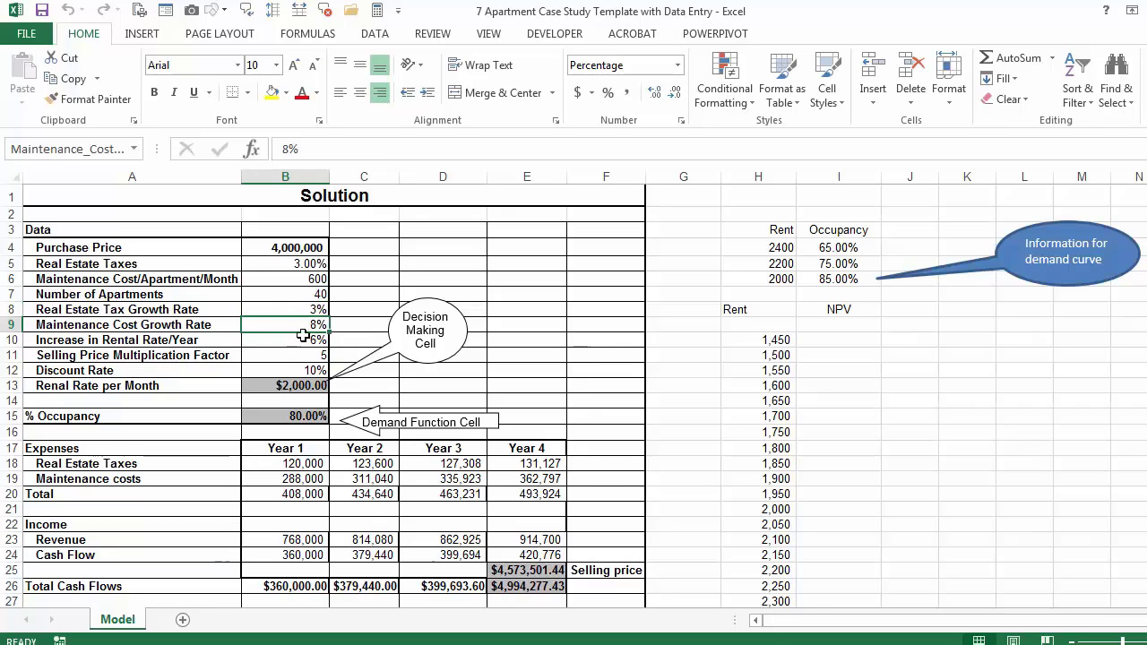
left_click(303, 341)
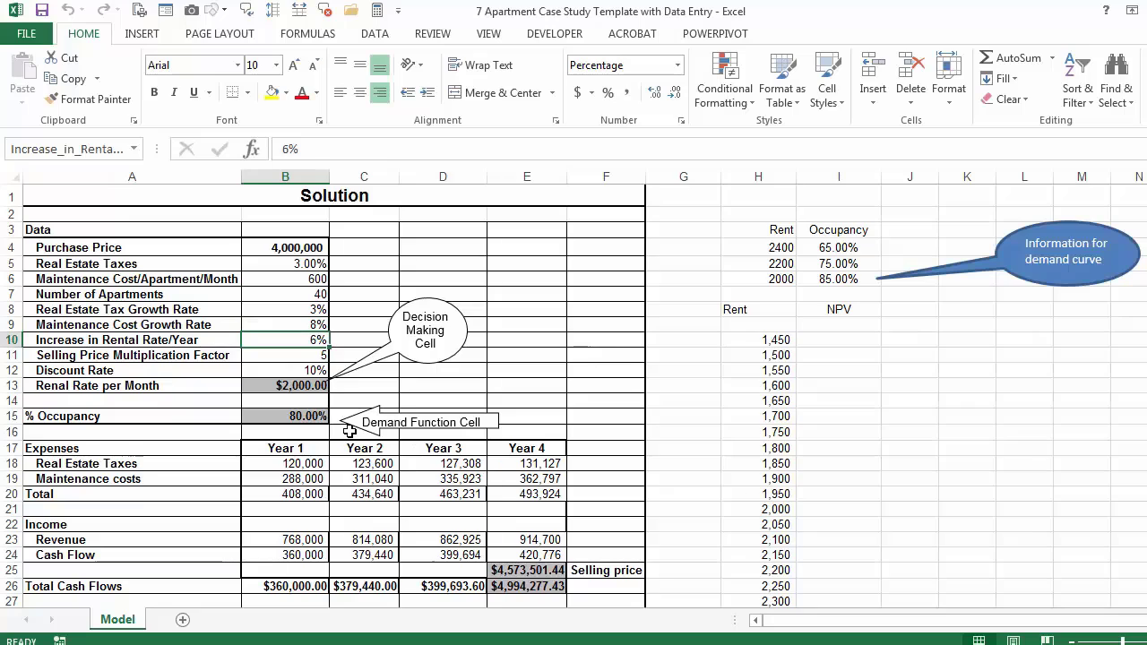
key("Down")
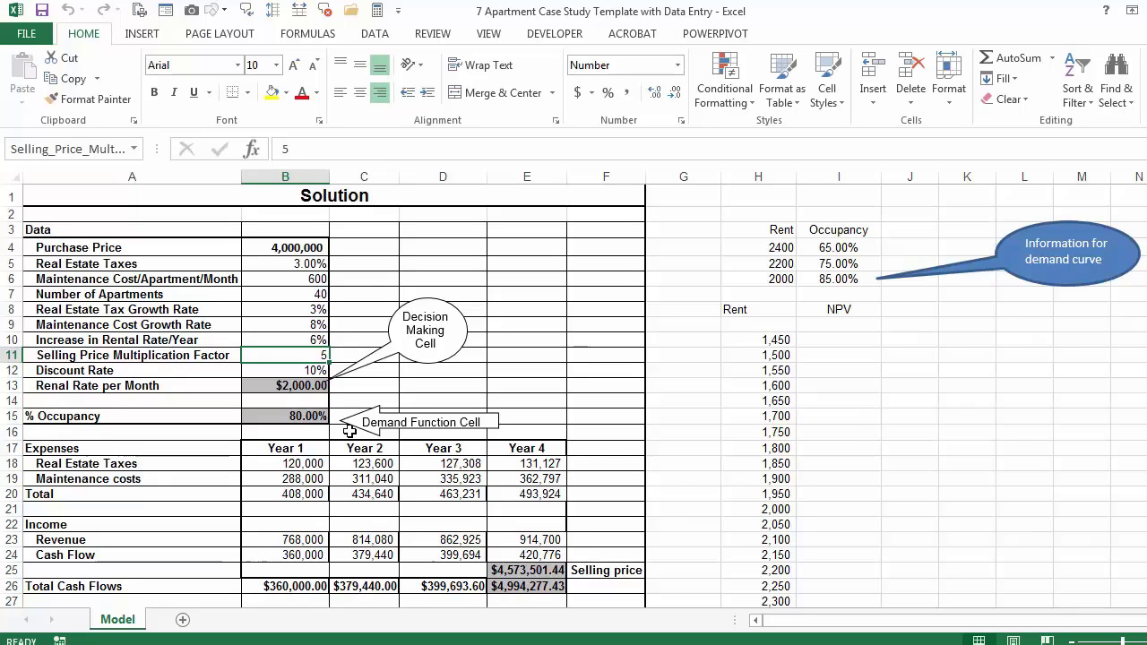
key("Down")
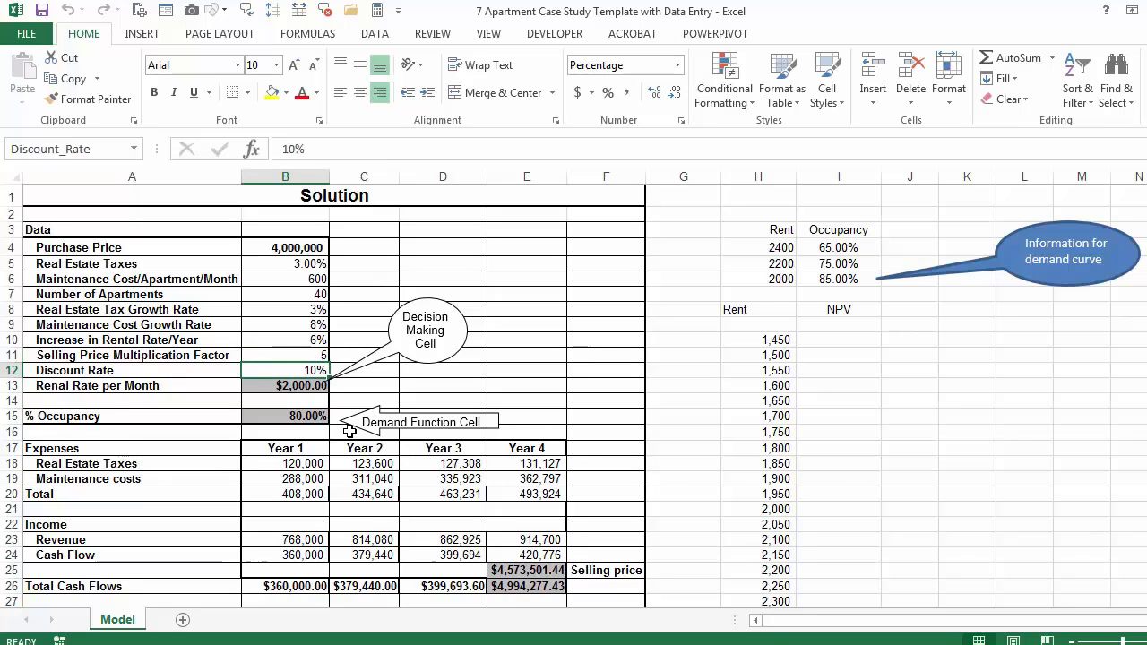
left_click(278, 385)
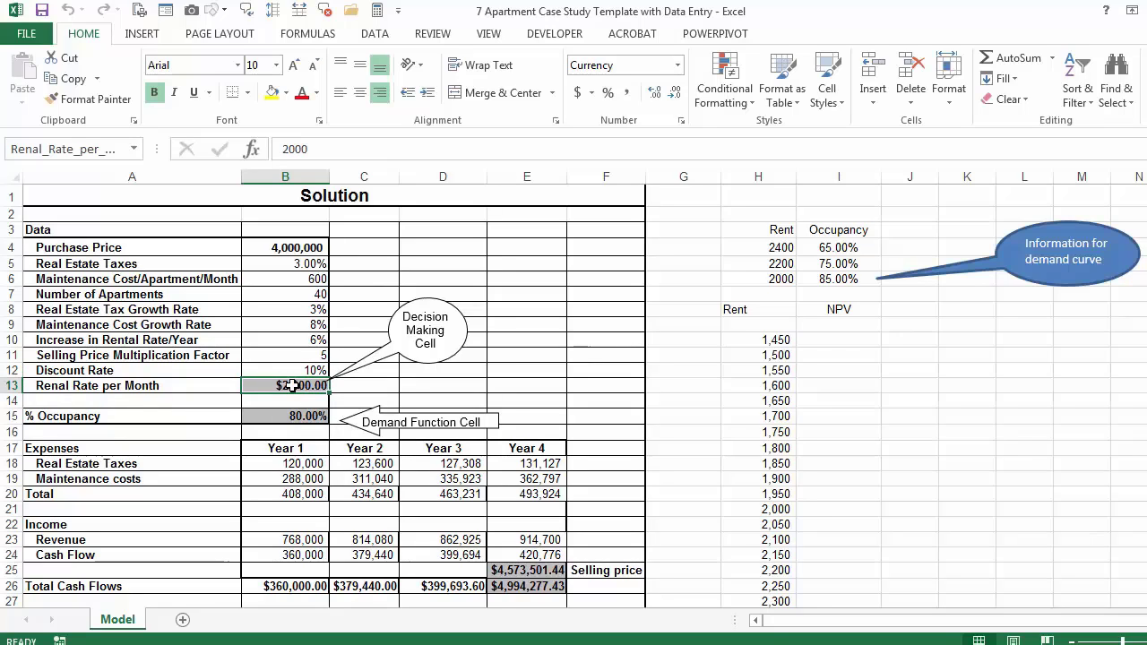
left_click(292, 385)
left_click(296, 414)
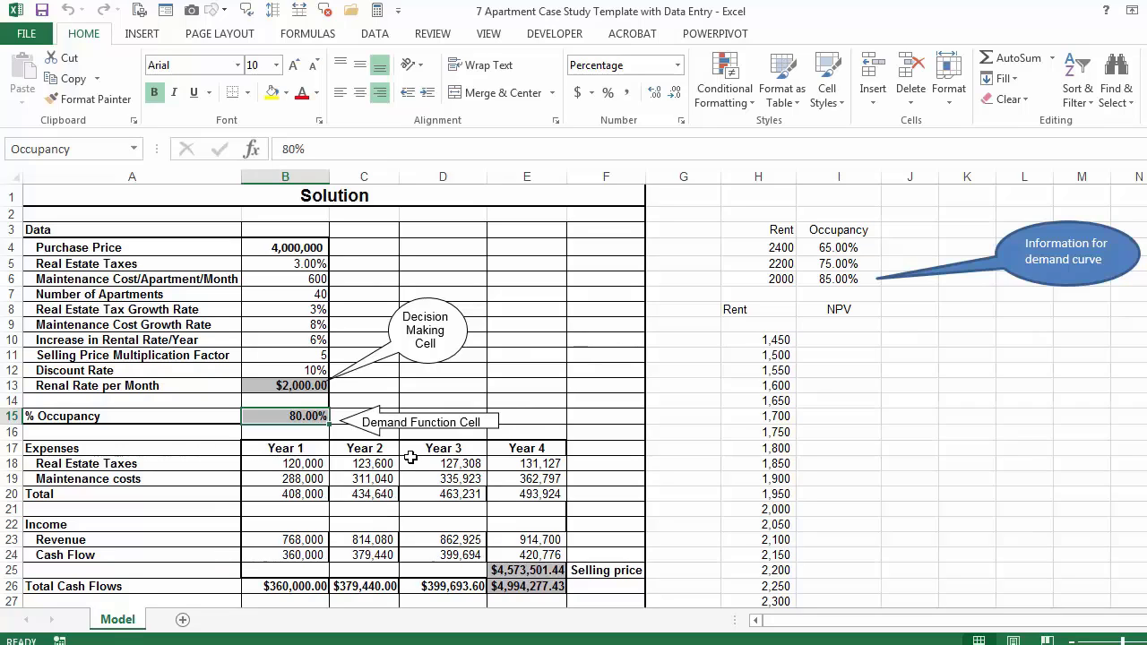
Examine the three rent and occupancy pairs in H4:I6 that supply the demand curve information
left_click(762, 251)
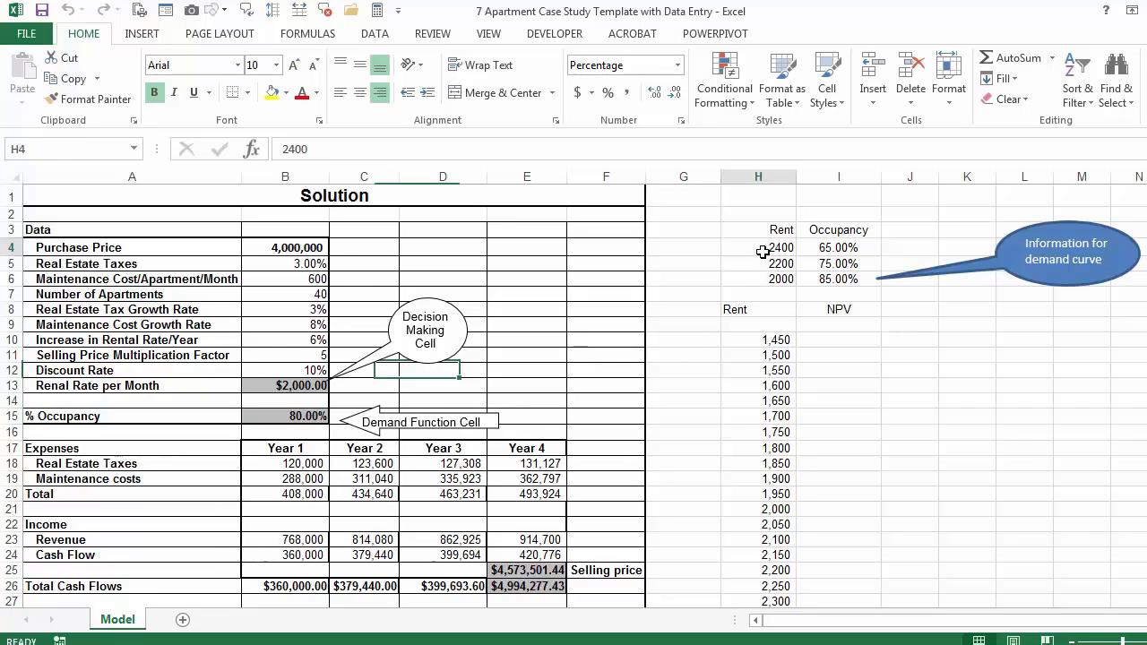
left_click(818, 249)
left_click(771, 253)
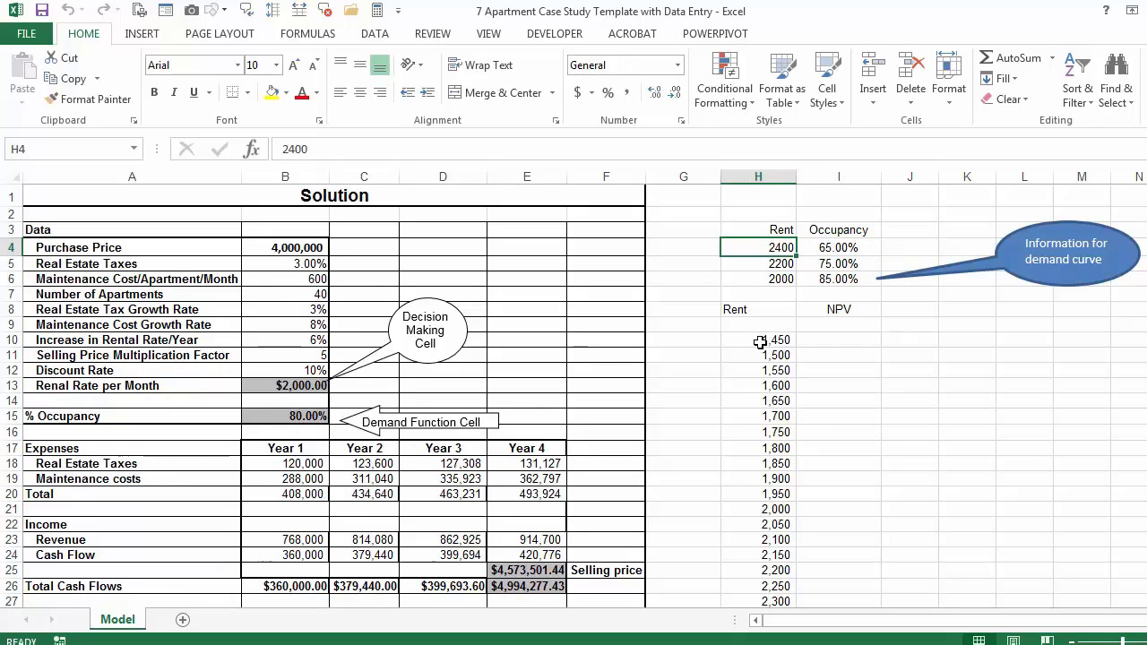
left_click(849, 250)
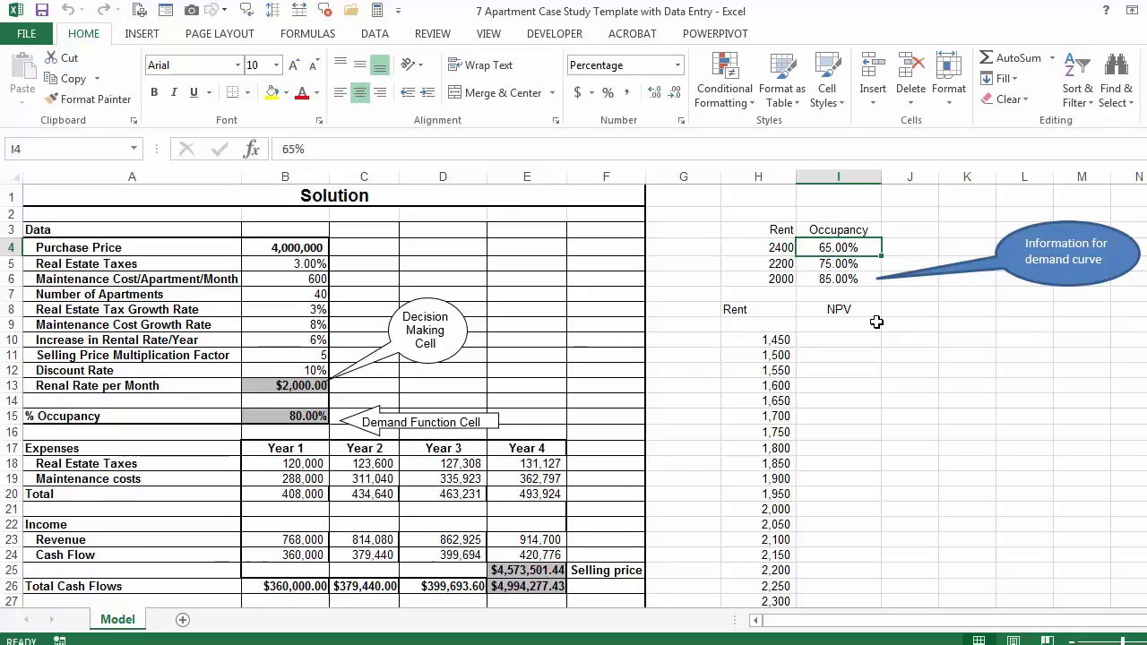
left_click(769, 265)
left_click(812, 267)
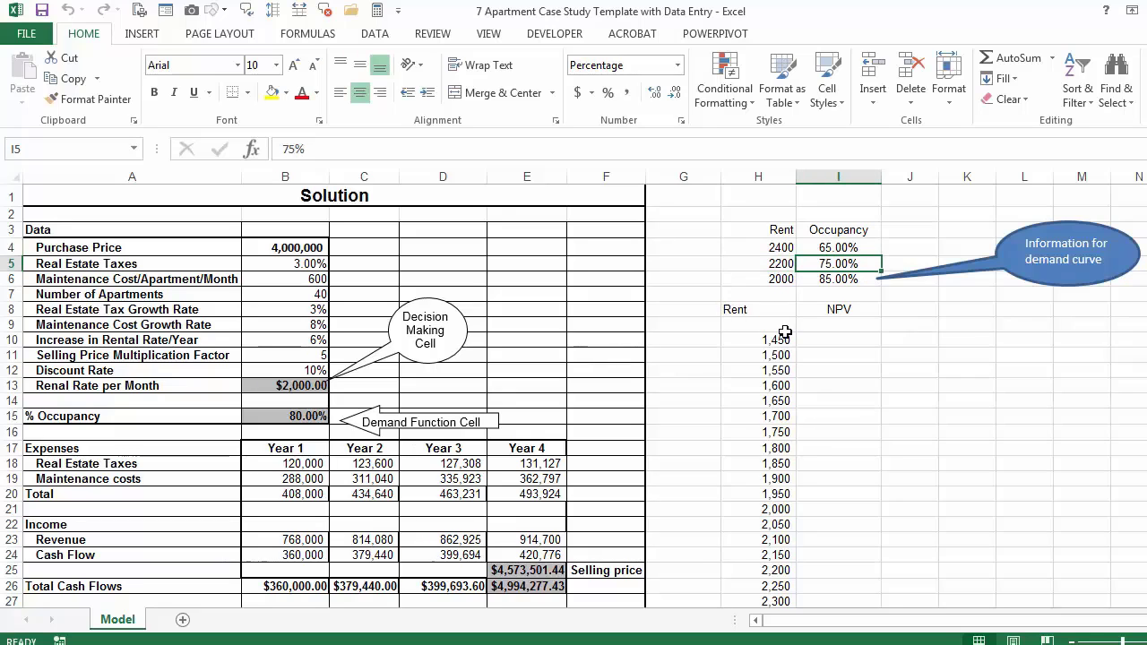
left_click(773, 278)
key("Right")
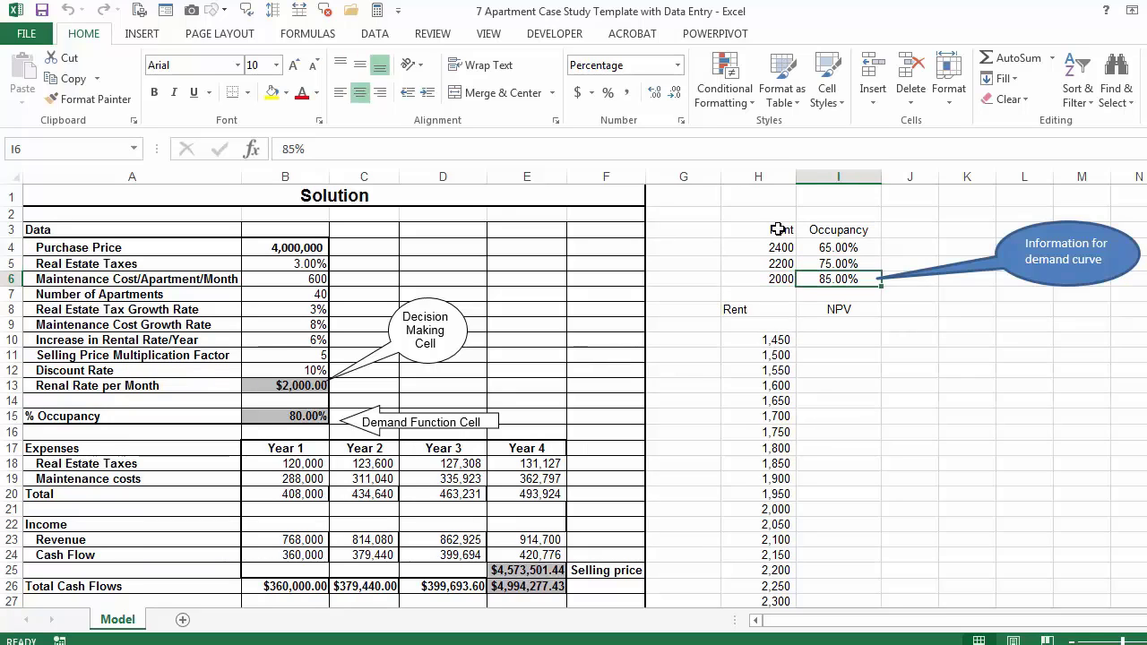
Insert a markers-only scatter chart from the Rent and Occupancy data in H3:I6
left_click_drag(779, 229, 838, 279)
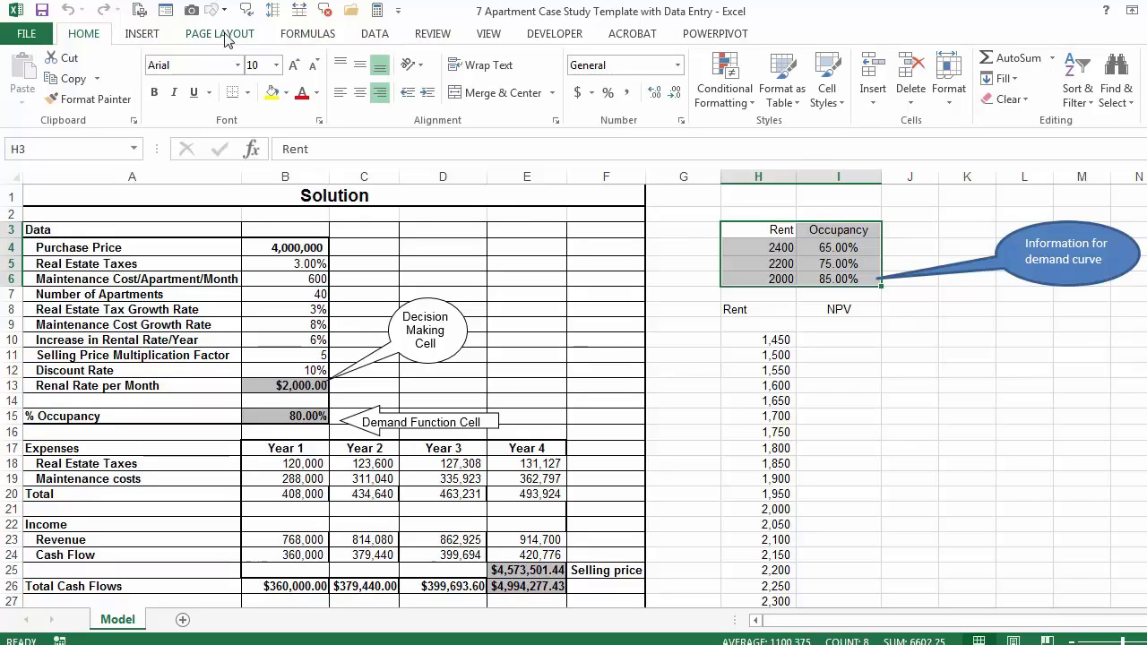
left_click(144, 33)
left_click(530, 99)
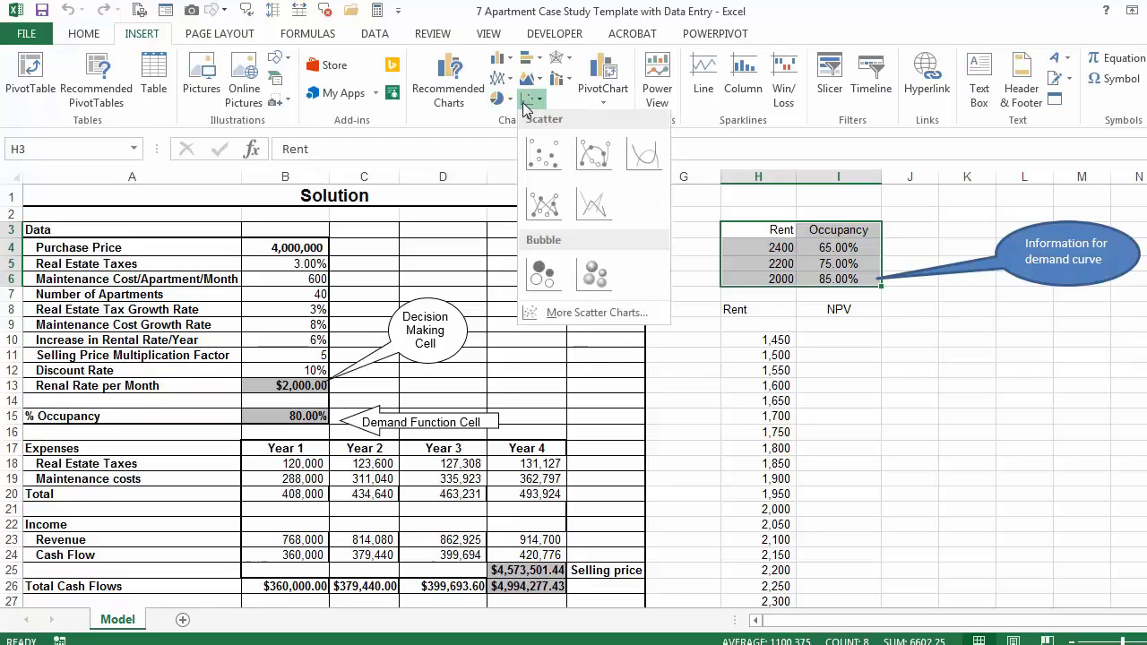
left_click(542, 158)
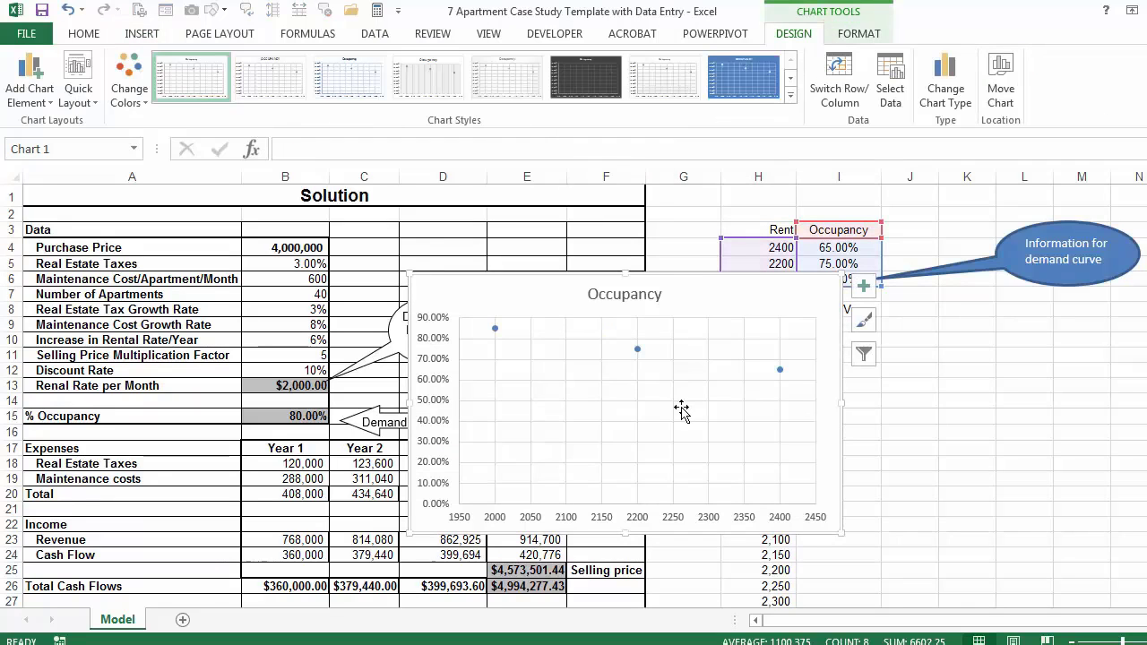
Add a linear trendline to the Occupancy series, showing its equation and R-squared value on the chart
right_click(637, 350)
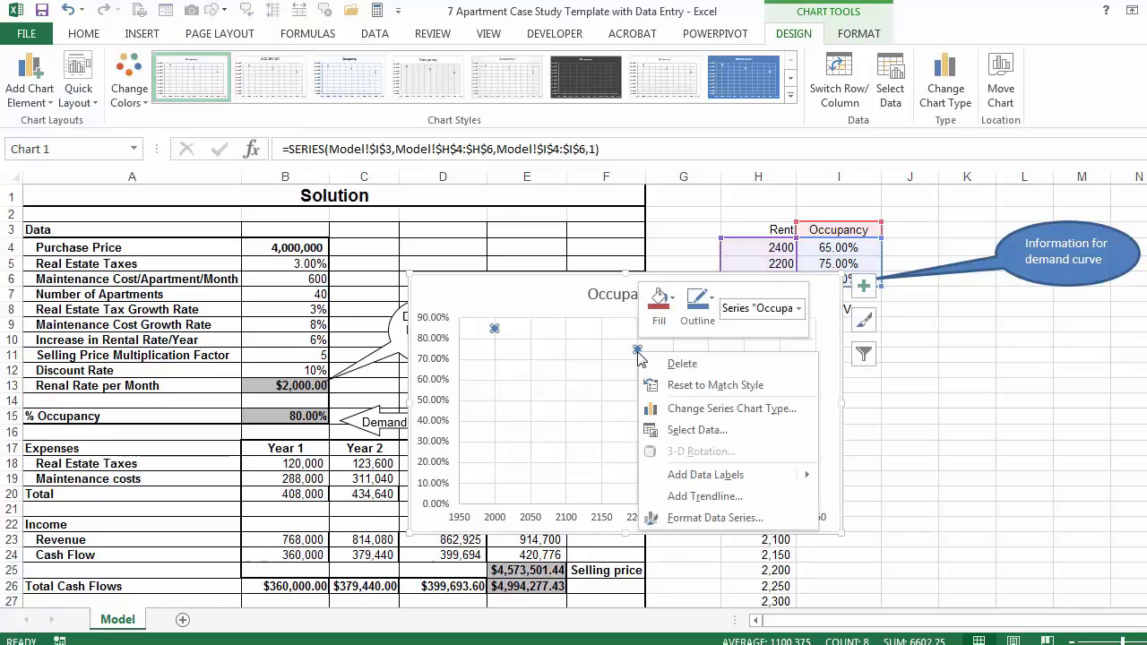
left_click(748, 500)
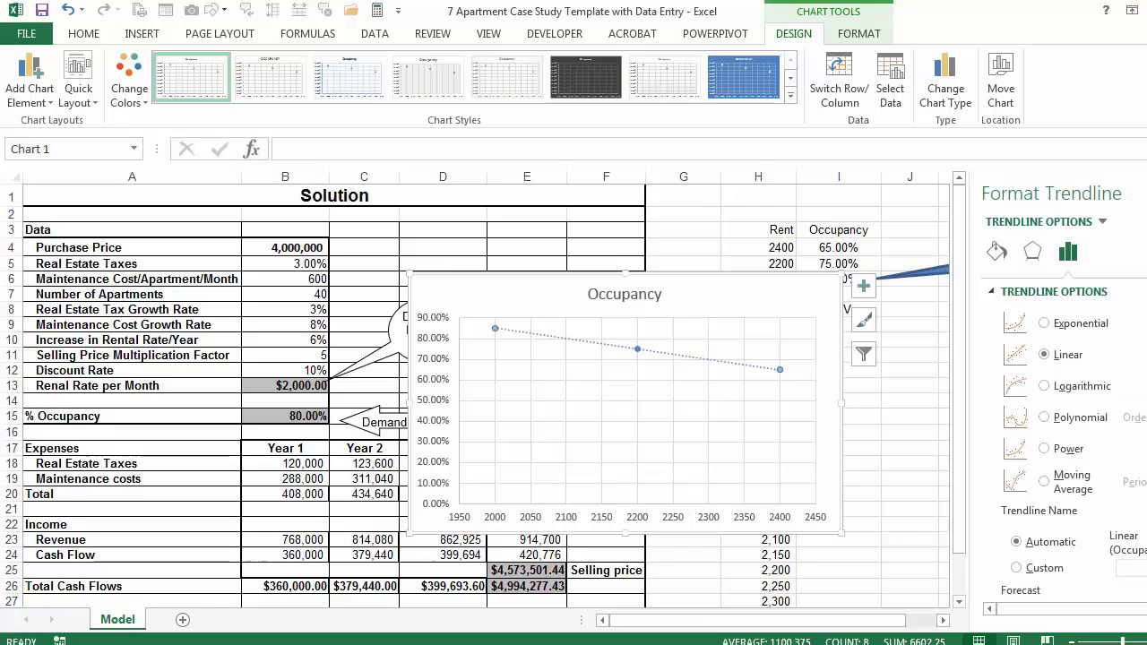
scroll(1062, 430, "down", 3)
left_click(1007, 563)
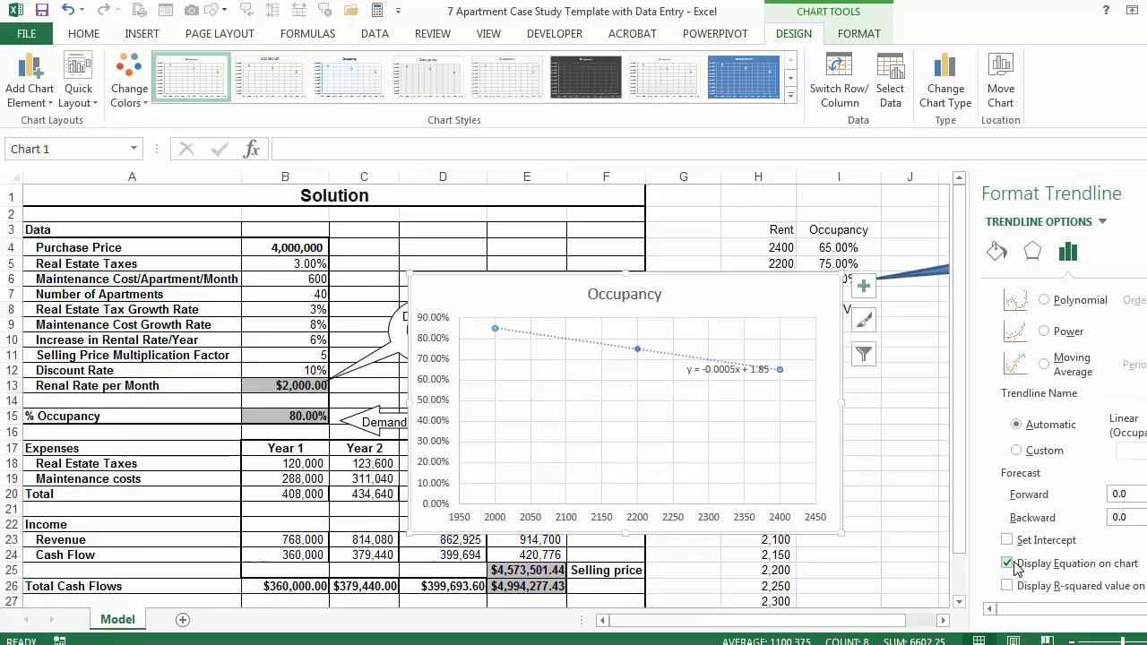
left_click(1007, 586)
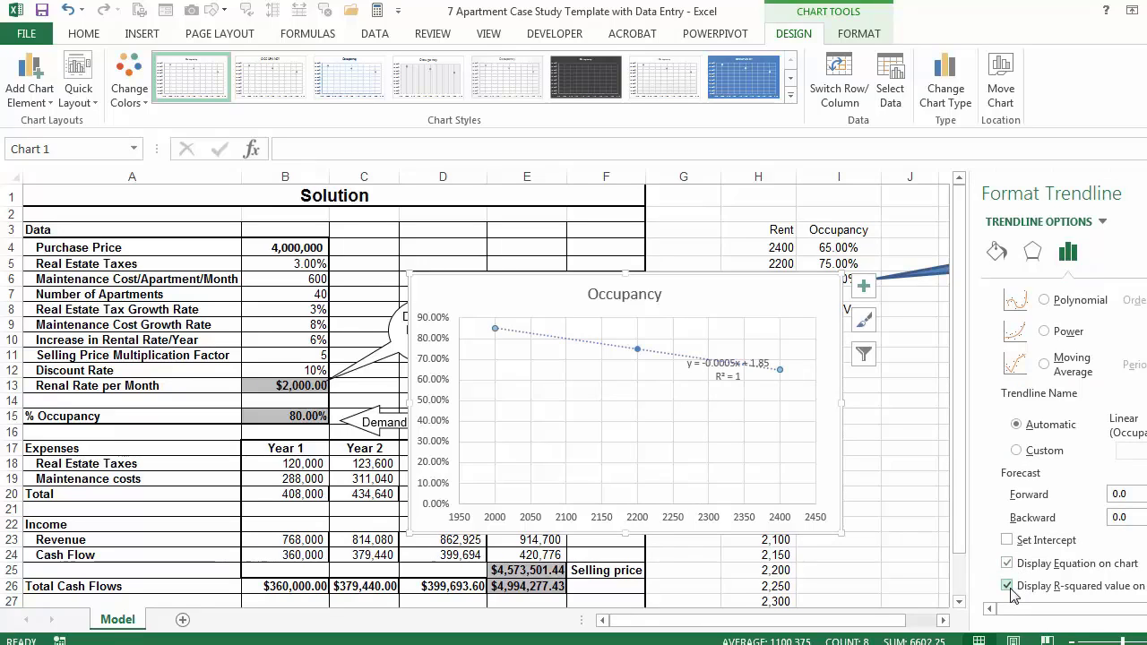
left_click(1146, 192)
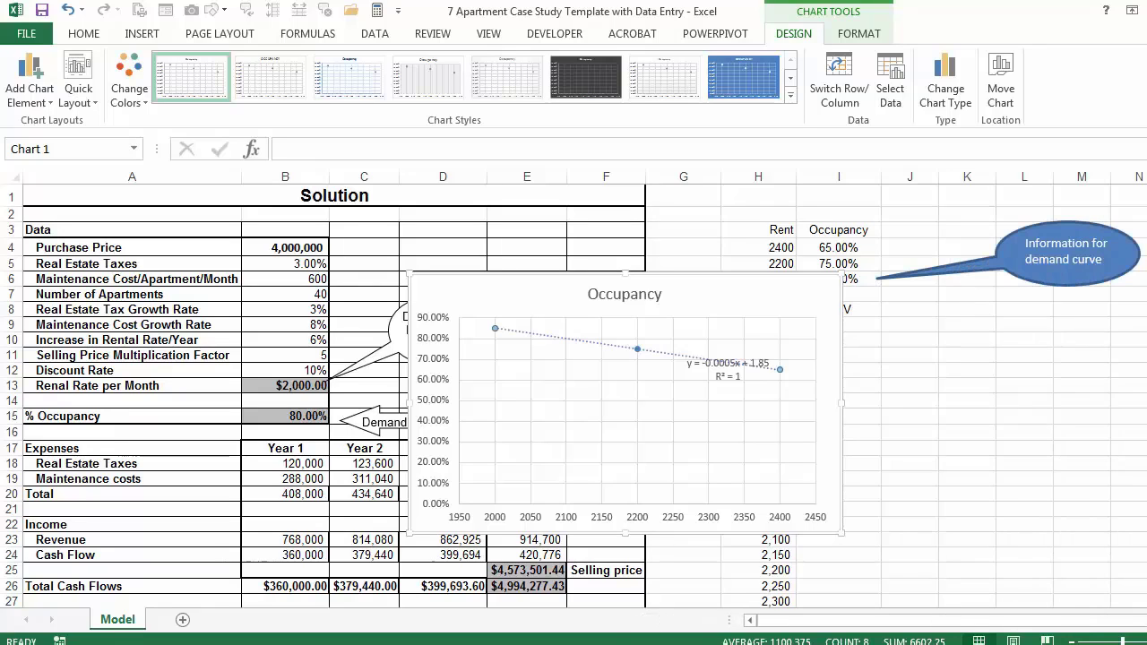
Increase the trendline equation label's font size to 11 and move the chart off the model, below the rent and occupancy data
left_click(735, 371)
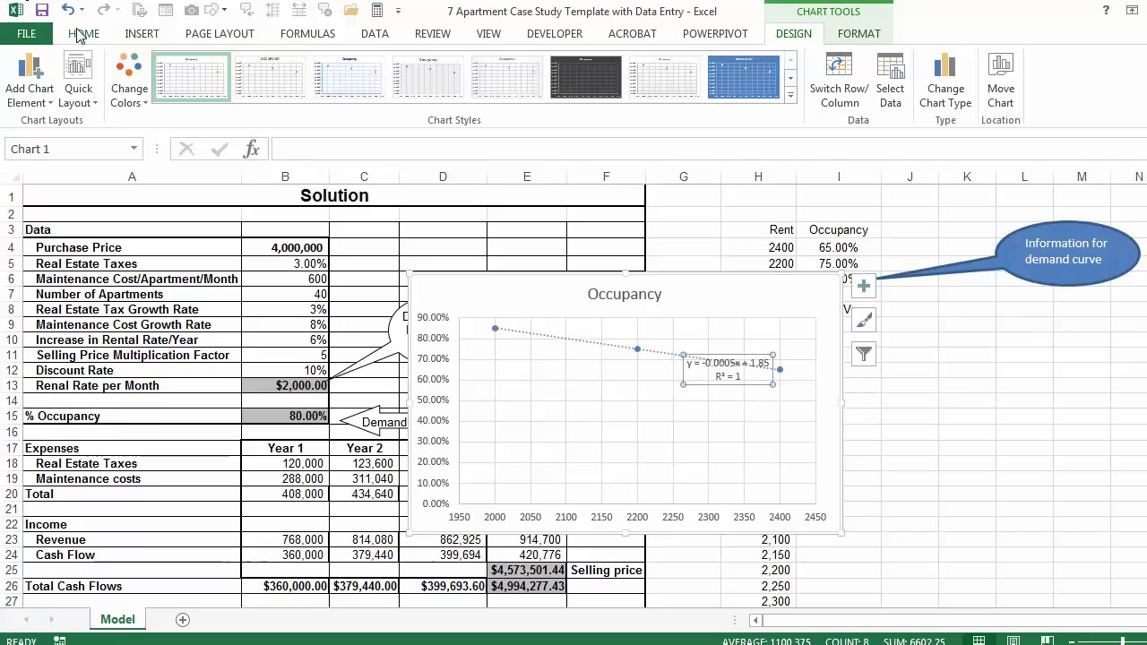
left_click(79, 34)
left_click(292, 68)
left_click(292, 68)
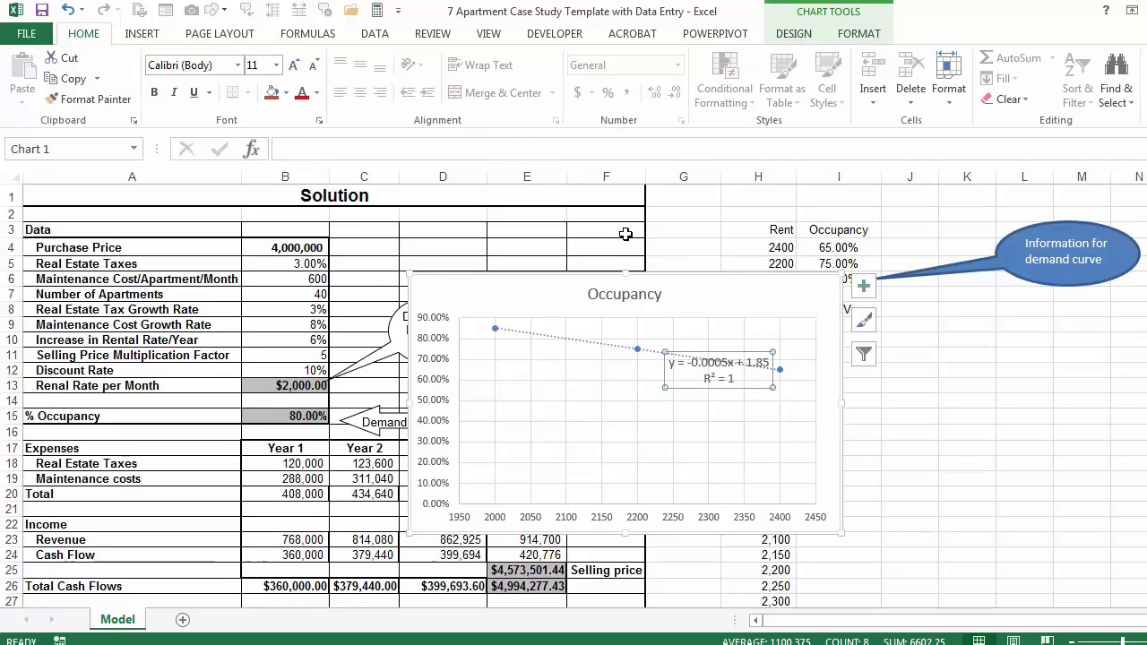
left_click_drag(679, 281, 952, 311)
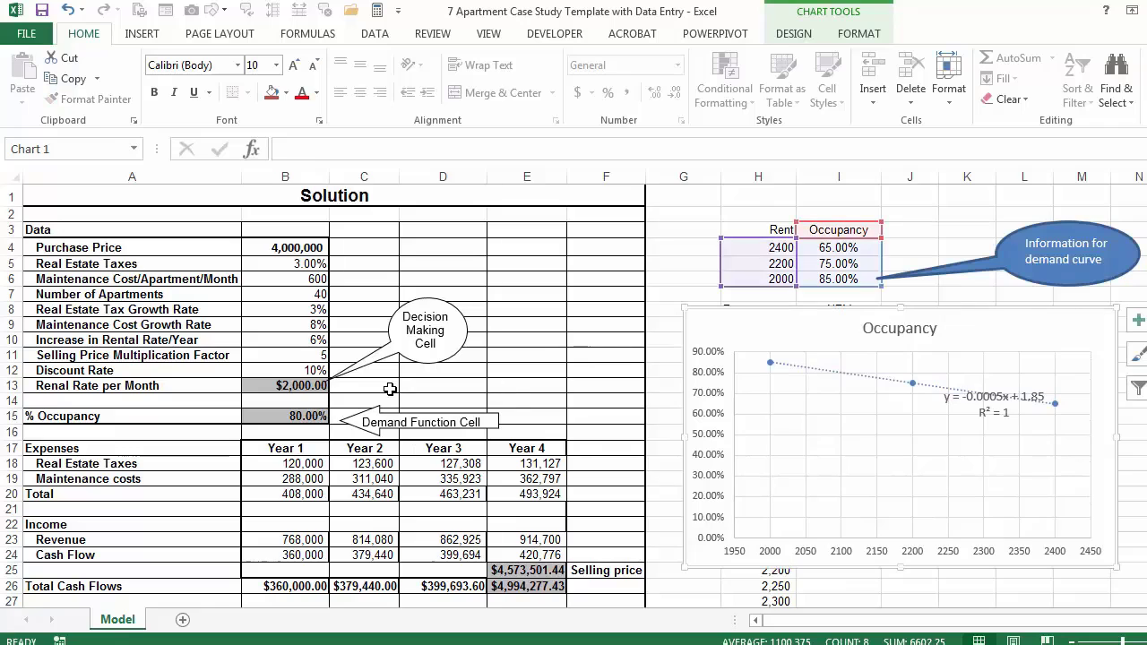
Enter the demand formula =1.85+0.0005*Renal_Rate_per_Month in the % Occupancy cell B15, referencing the rental rate in B13
left_click(309, 419)
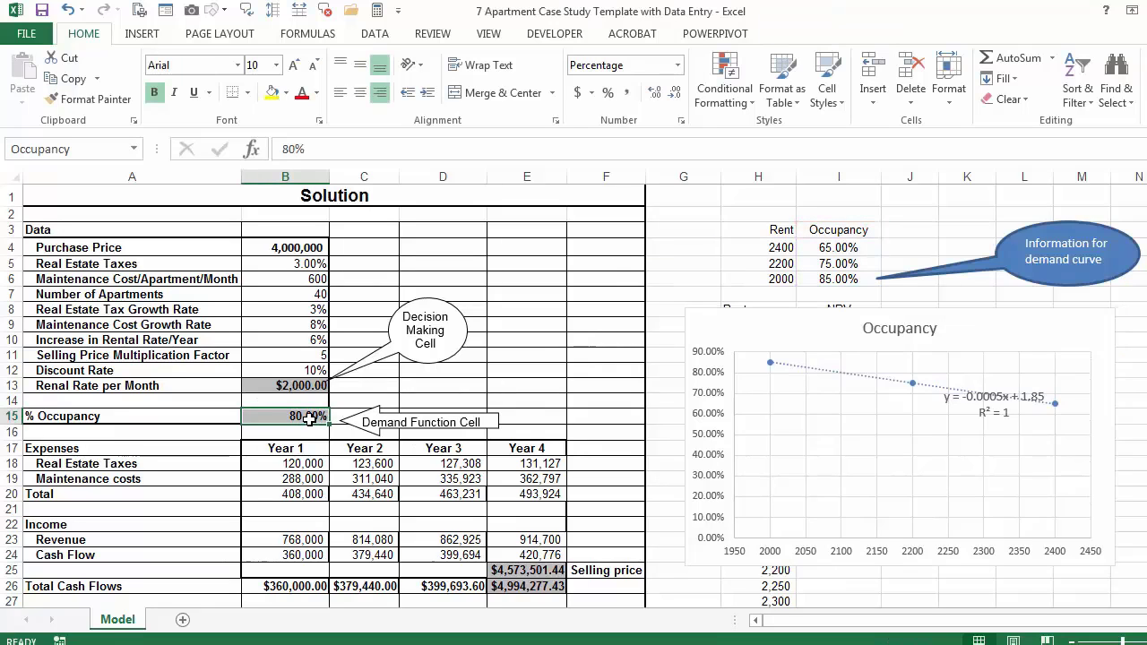
type("=")
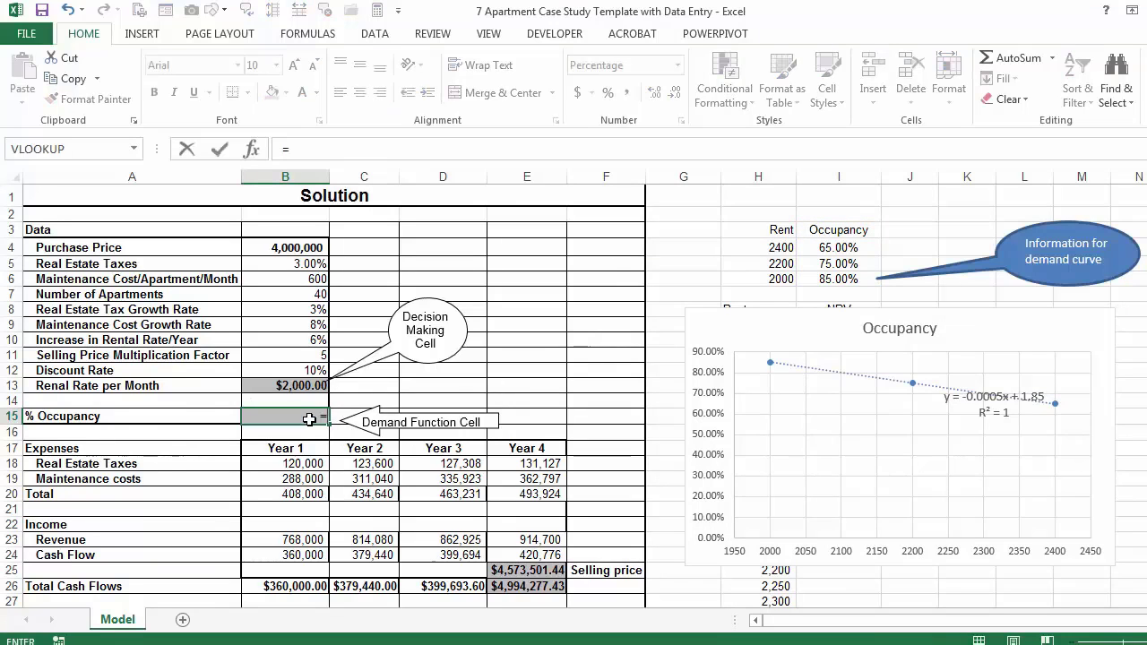
type("1.85+0.")
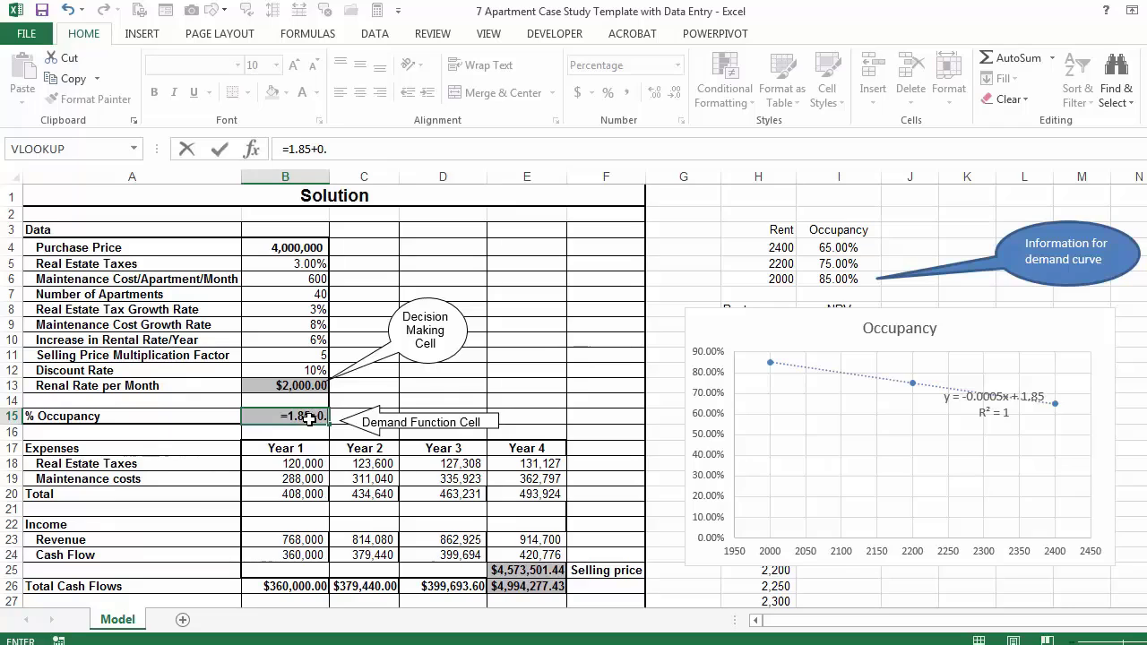
type("0005*")
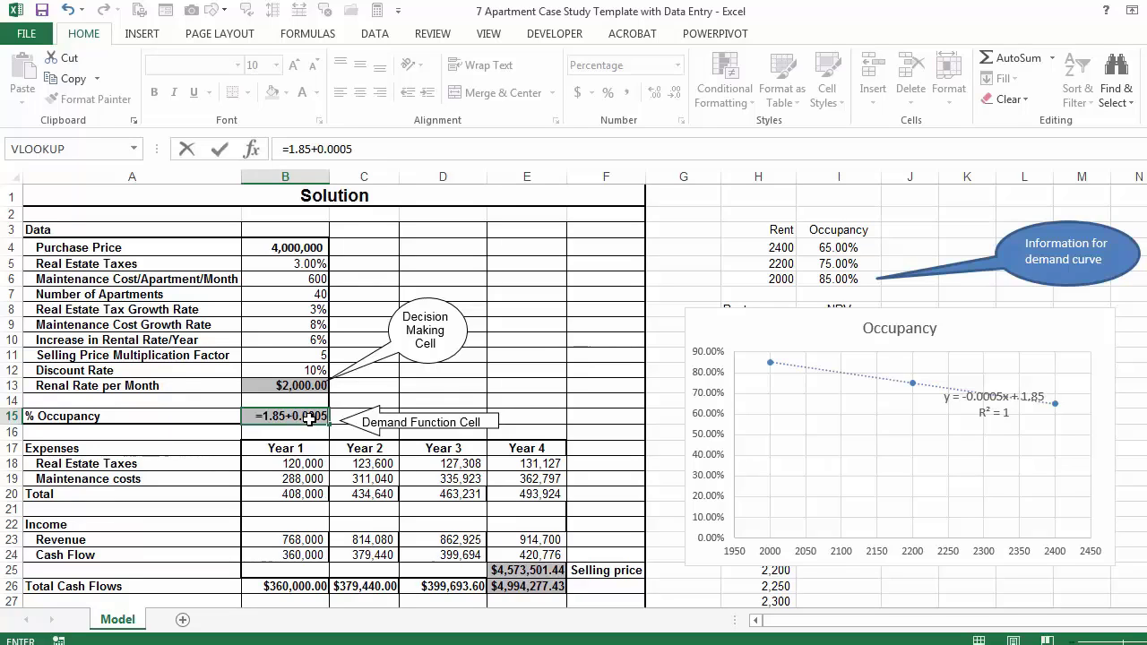
left_click(276, 385)
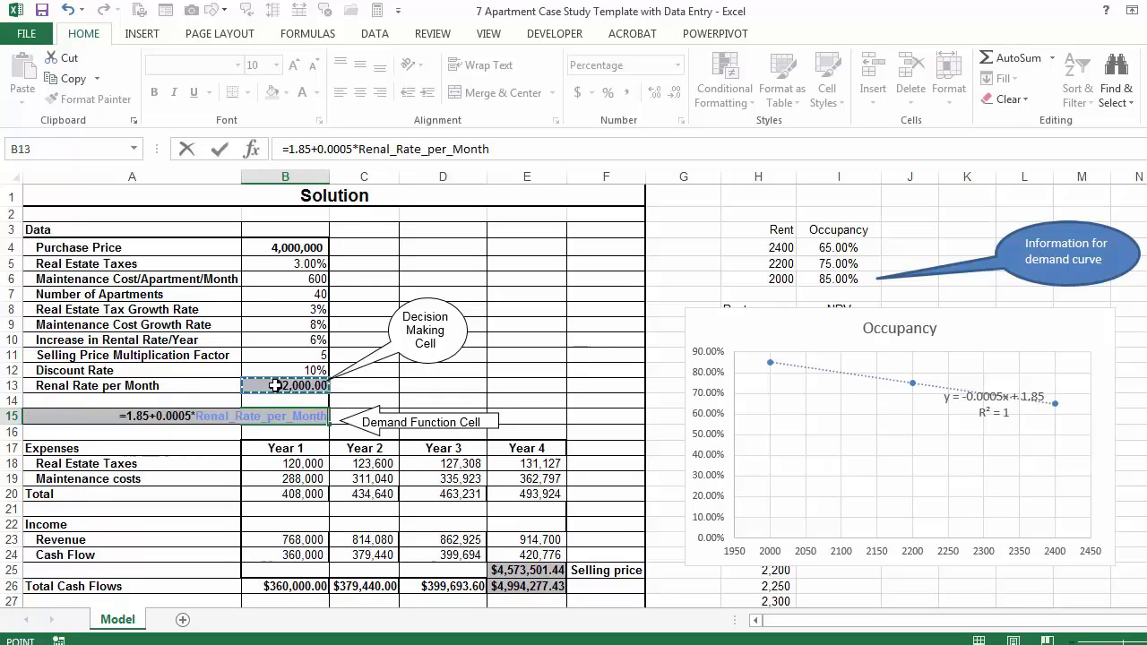
key("Return")
Correct the plus sign in the % Occupancy formula to a minus, giving =1.85-0.0005*Renal_Rate_per_Month
left_click(298, 420)
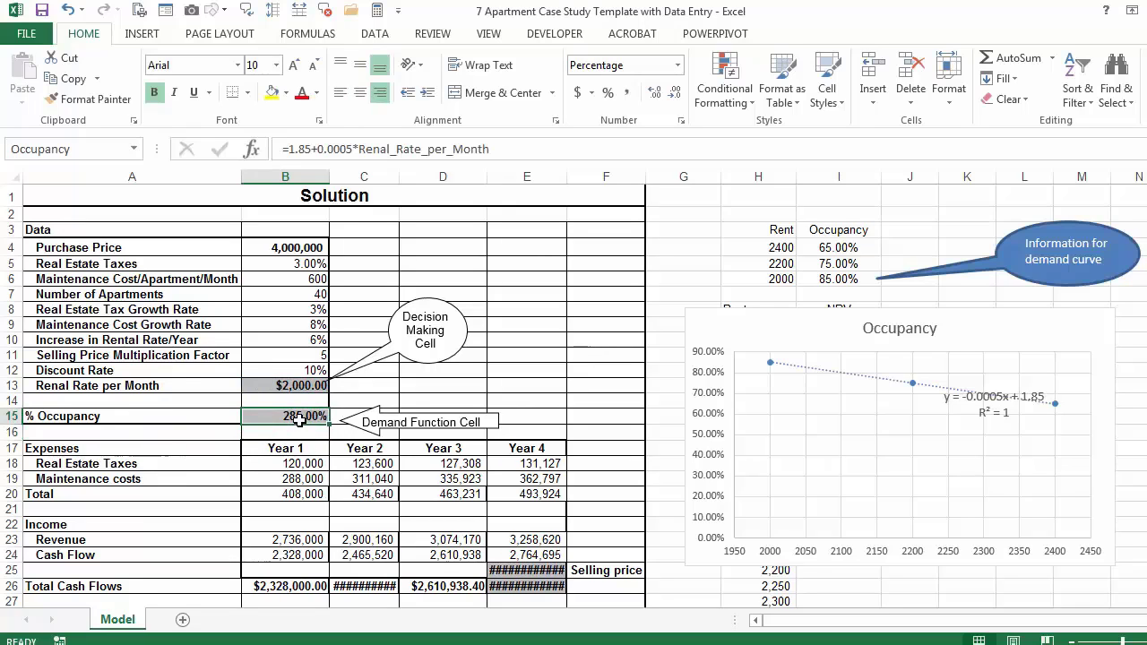
left_click(318, 148)
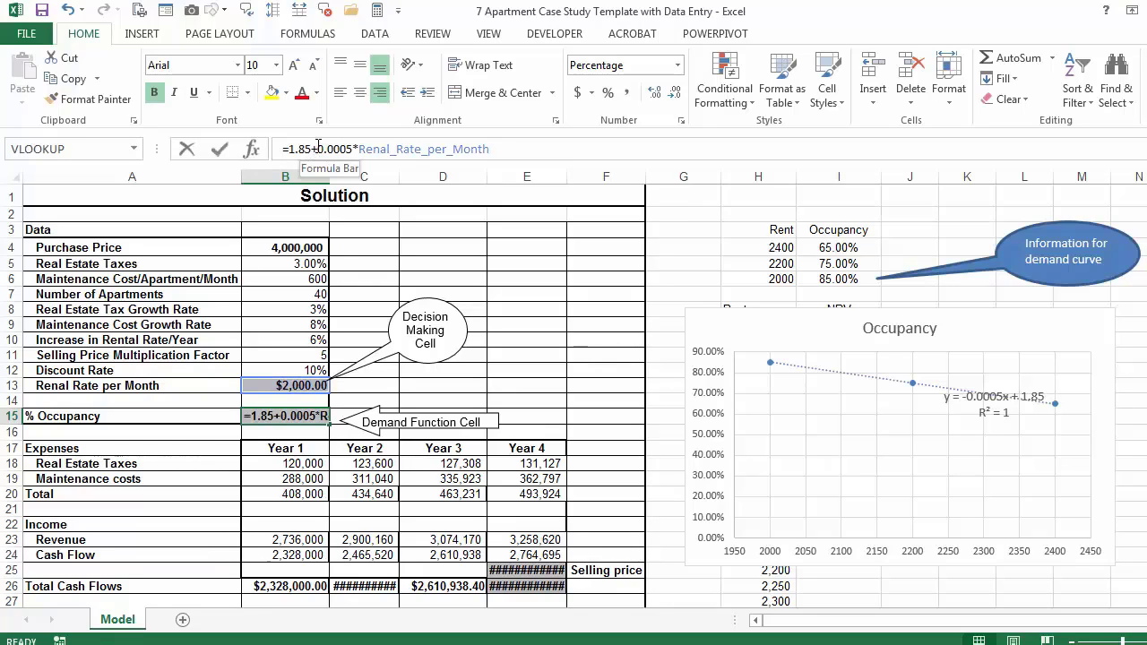
key("BackSpace")
type("-")
key("Return")
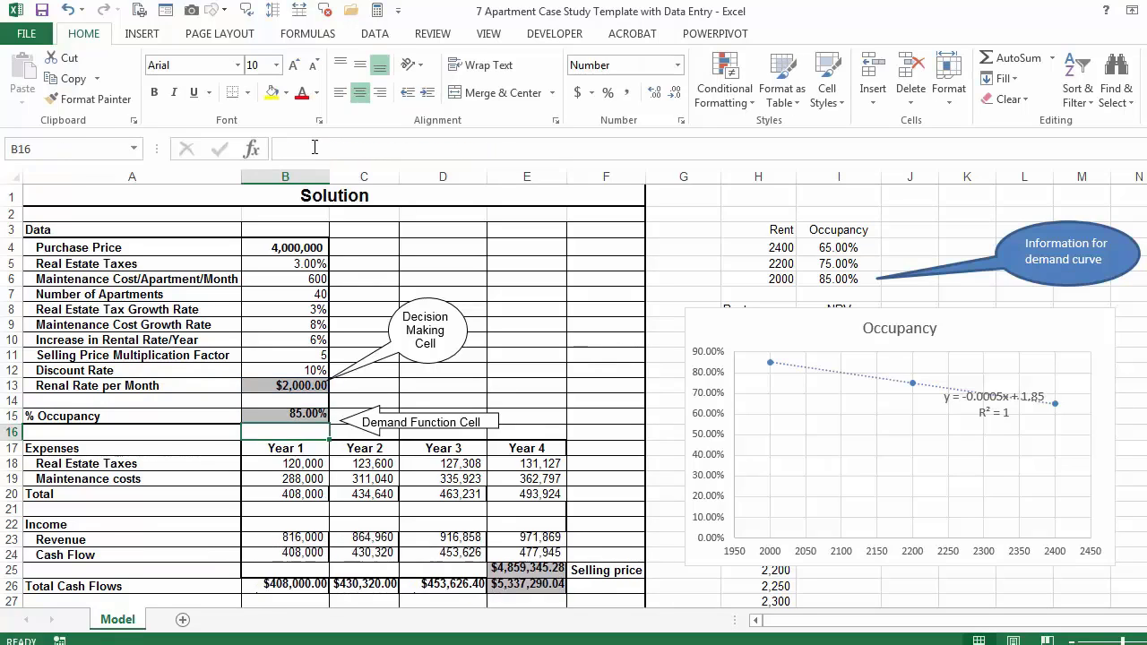
Set the Renal Rate per Month in B13 to 2200 to test the occupancy demand formula
left_click(309, 417)
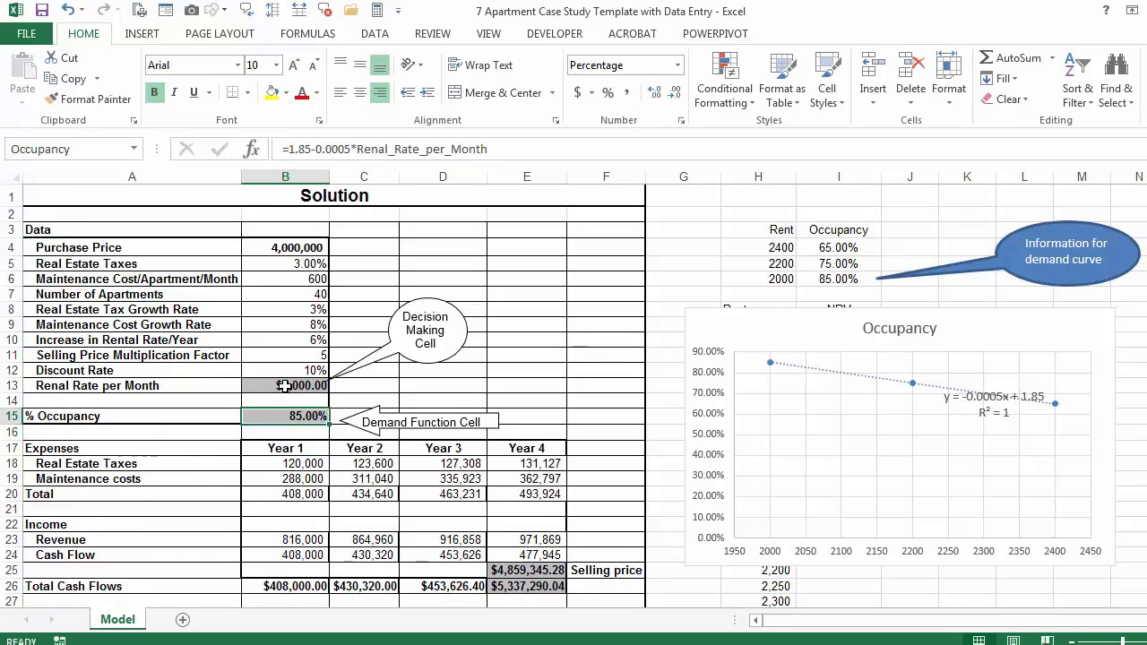
left_click(284, 385)
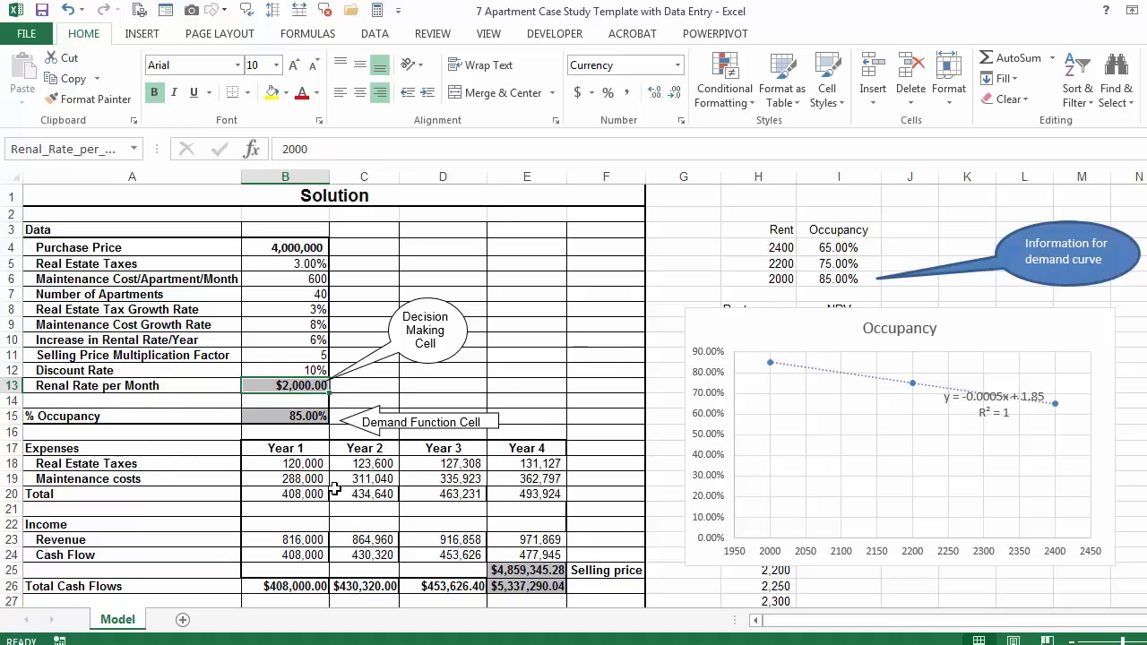
type("2")
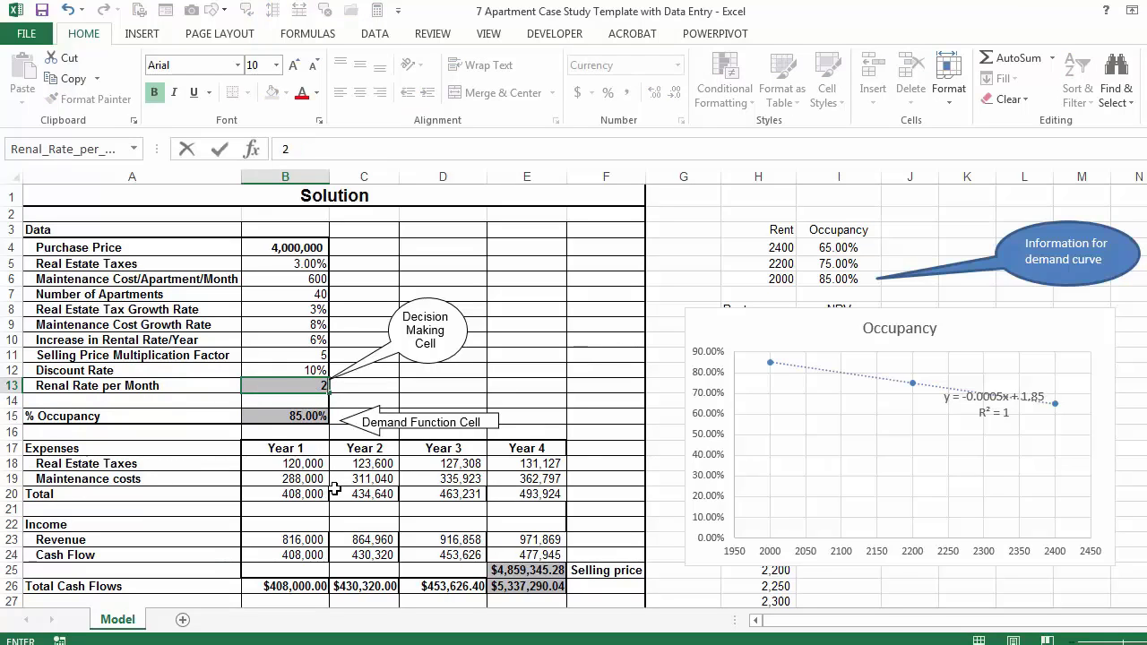
type("0002000")
key("Return")
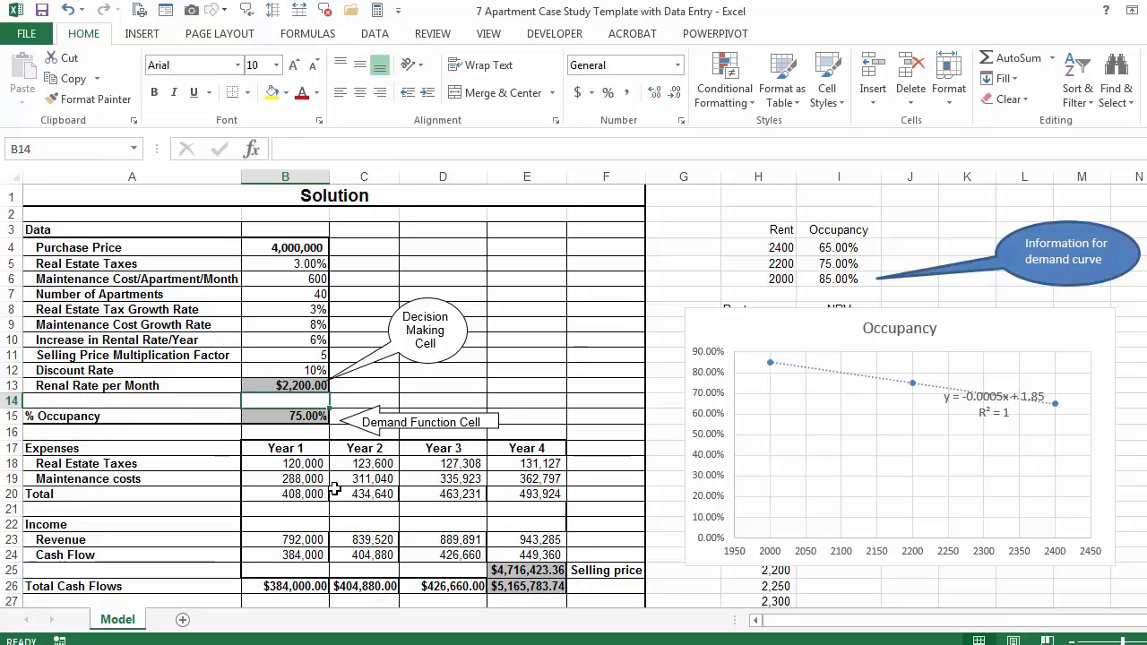
Move the Occupancy chart off the rent list in column H, and check the % Occupancy and Renal Rate per Month cells
left_click_drag(777, 319, 888, 402)
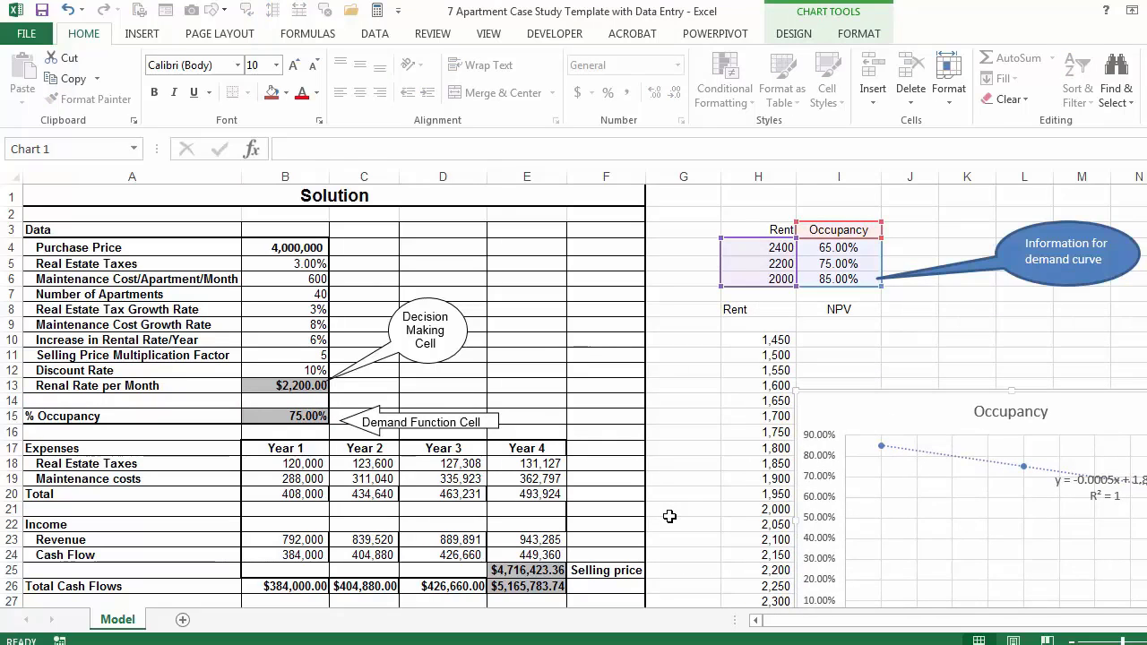
left_click(287, 415)
left_click(287, 384)
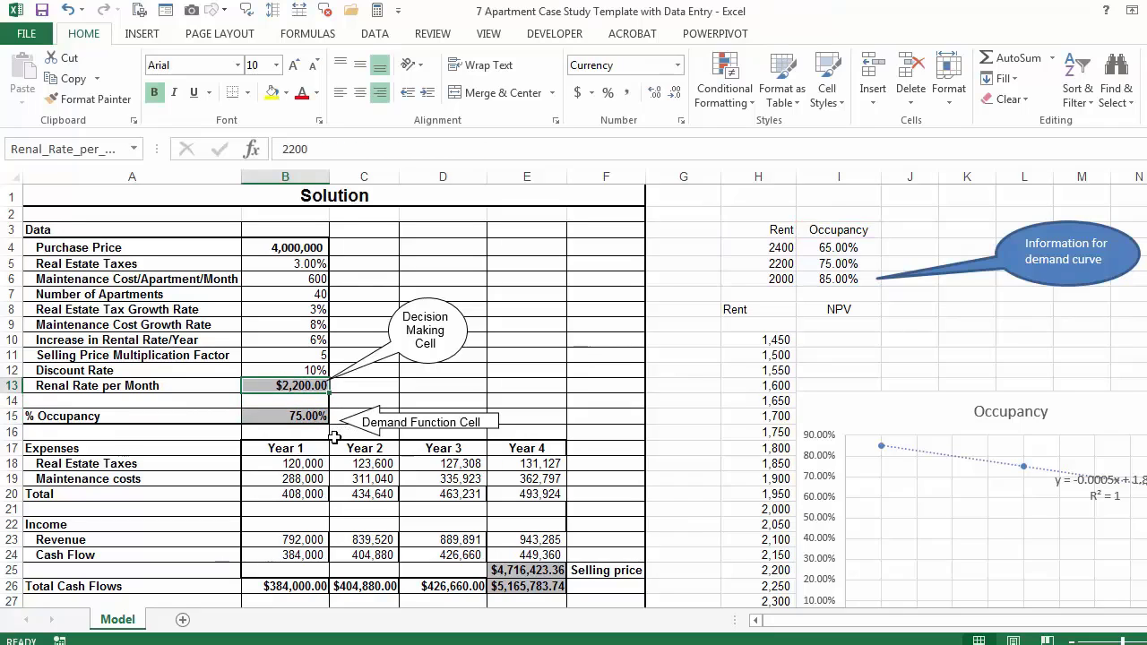
Review the Year 1 and Year 2 real estate tax formulas and fill the Year 2 formula from C18 across to E18
left_click(292, 463)
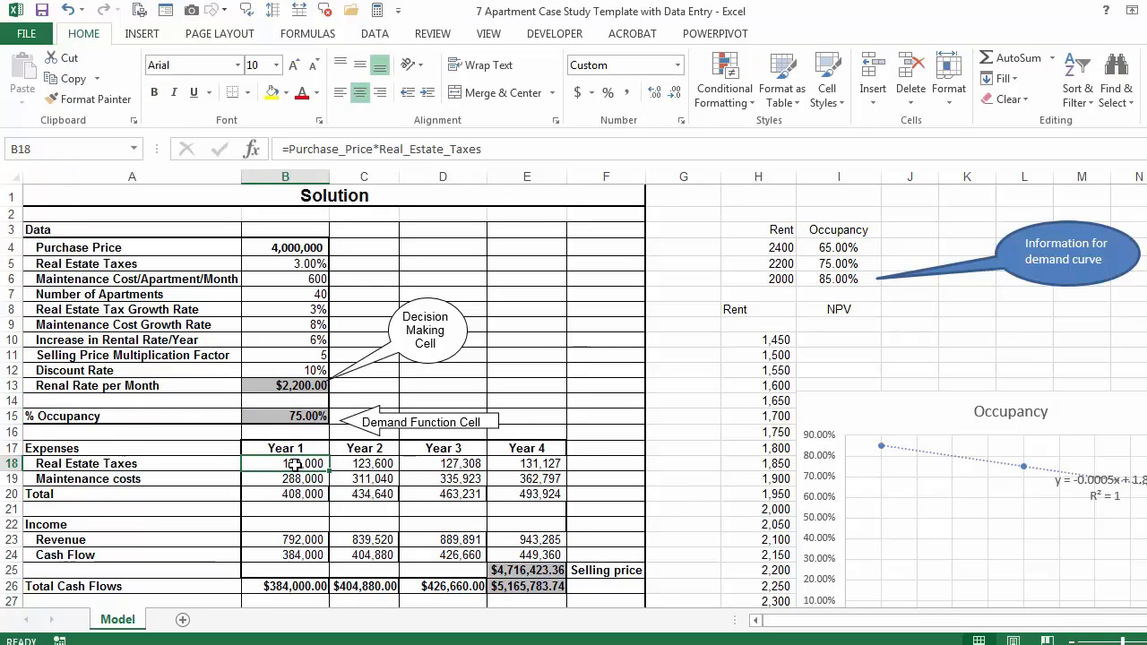
double_click(295, 463)
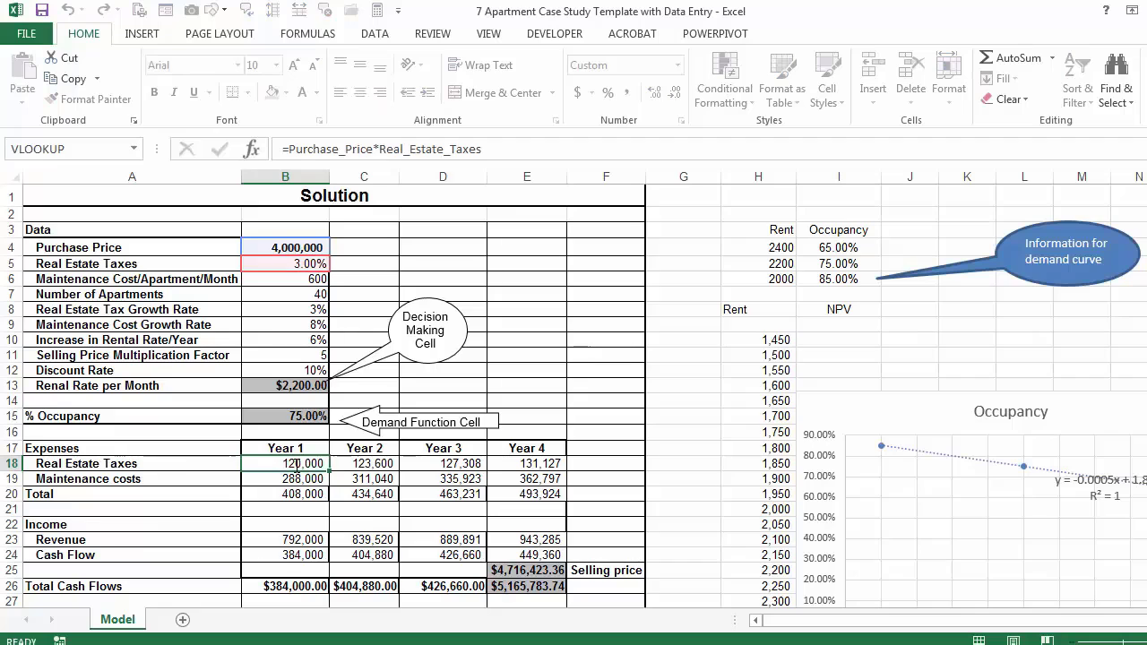
key("Escape")
left_click(355, 459)
left_click(356, 452)
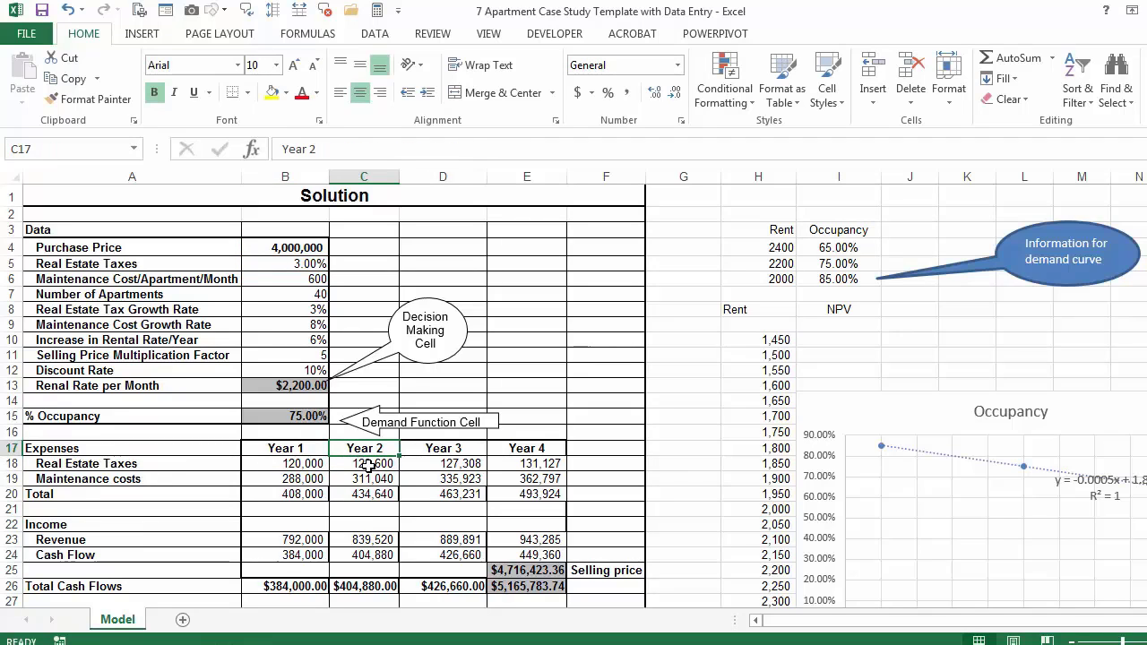
double_click(368, 465)
key("Escape")
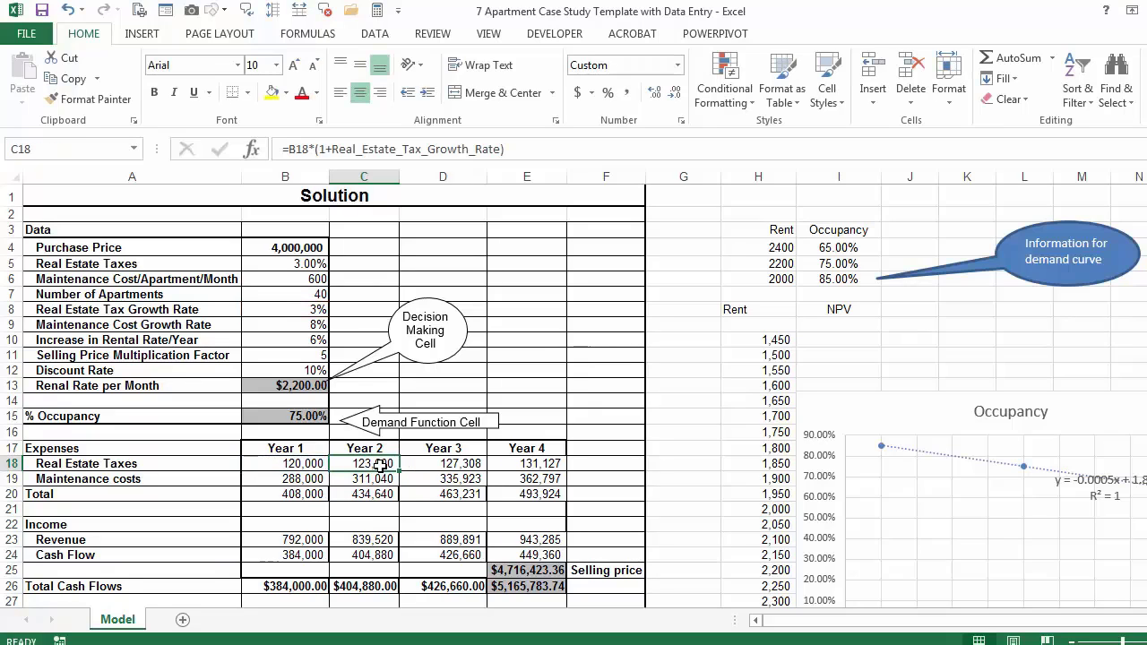
left_click_drag(397, 469, 575, 469)
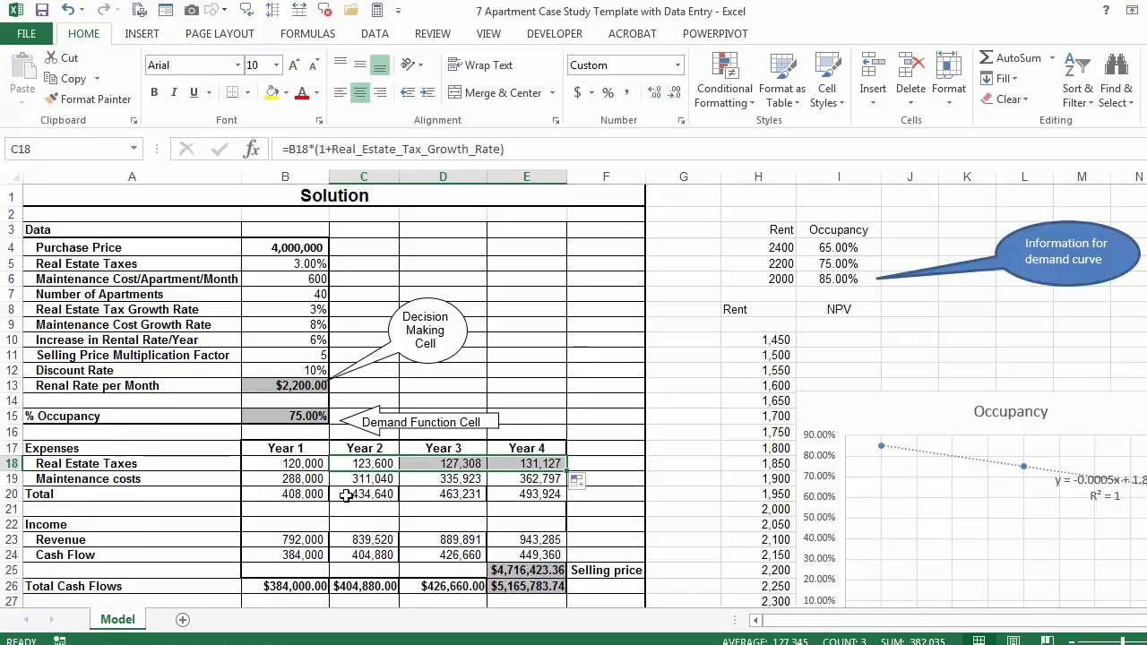
Review the Year 1 and Year 2 maintenance cost formulas and fill the Year 2 formula from C19 across to E19
left_click(306, 480)
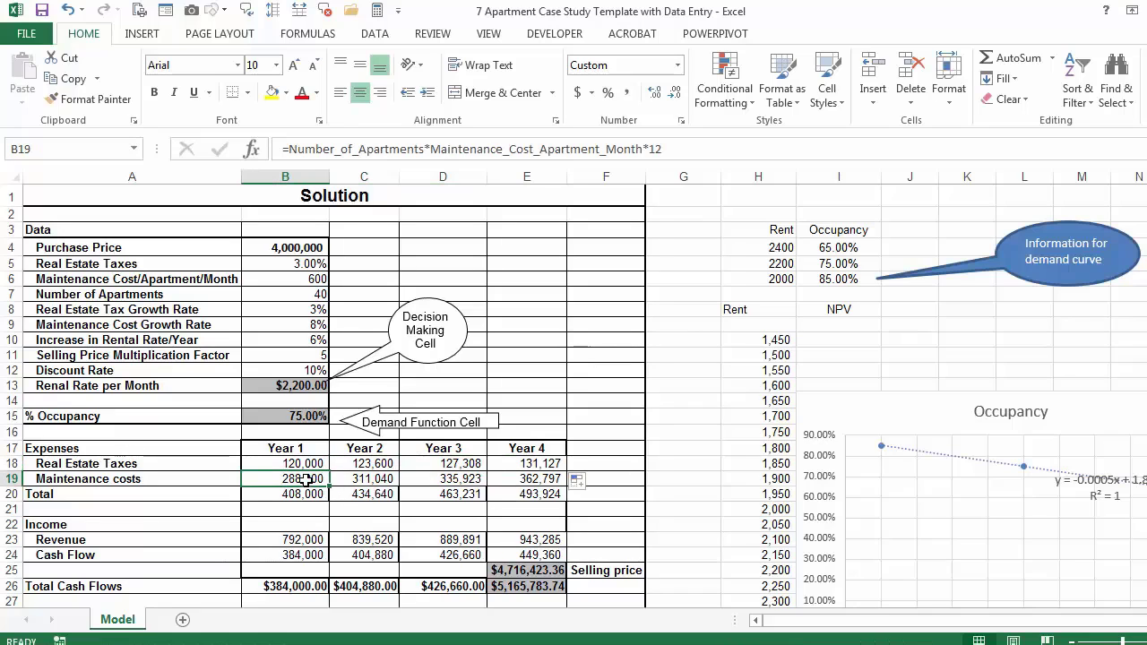
double_click(306, 480)
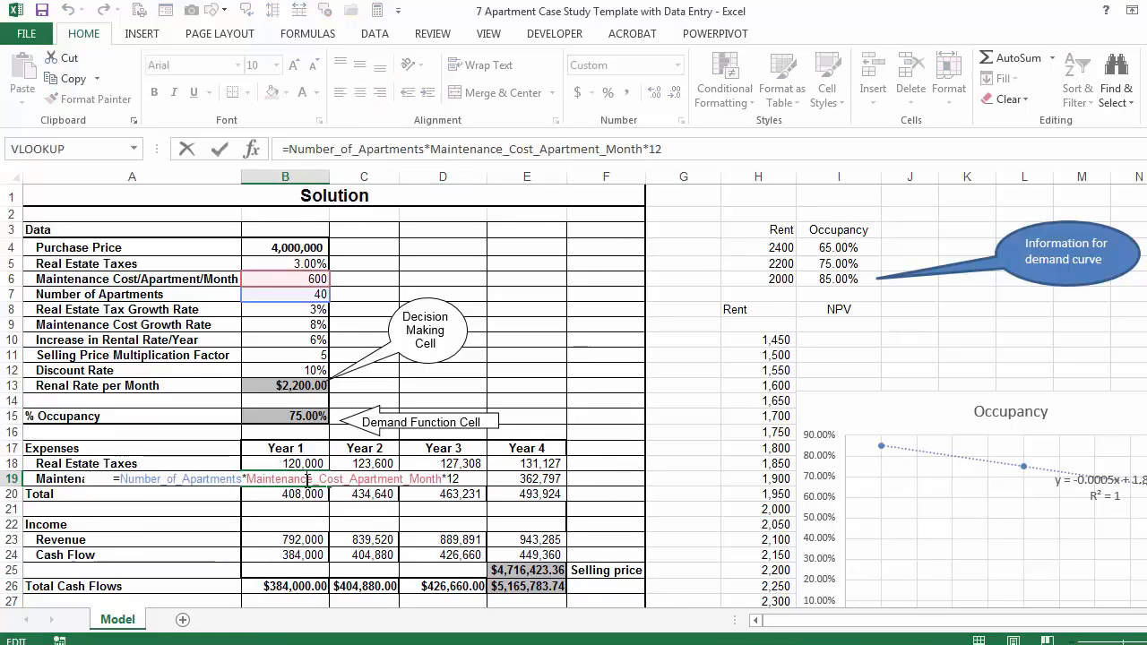
key("Escape")
left_click(372, 480)
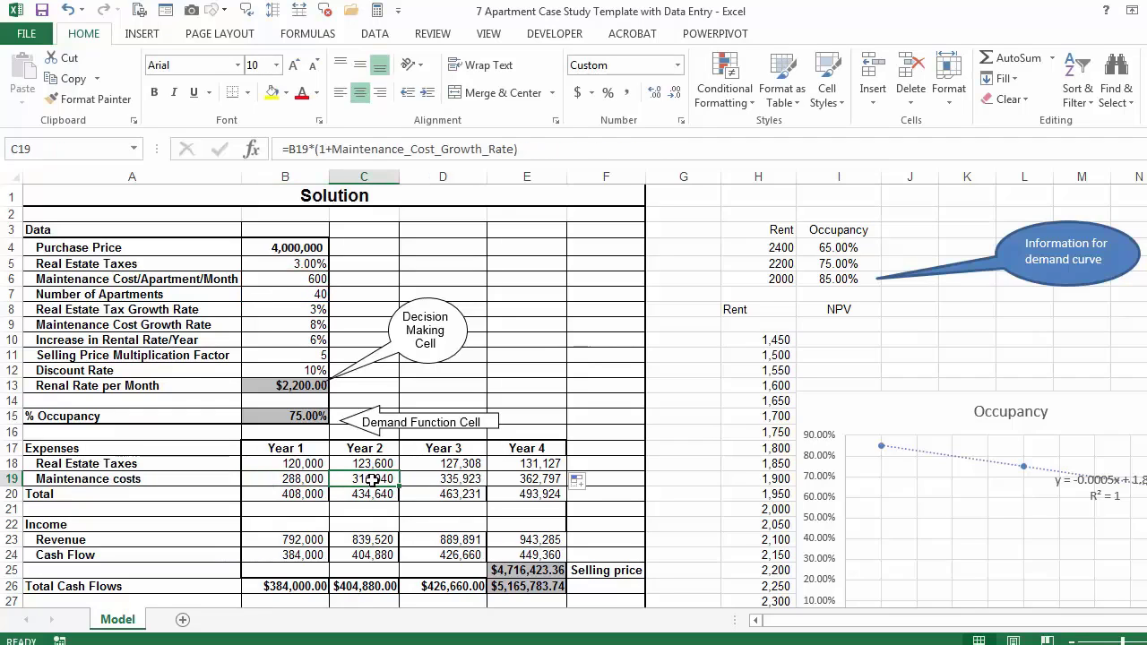
double_click(372, 479)
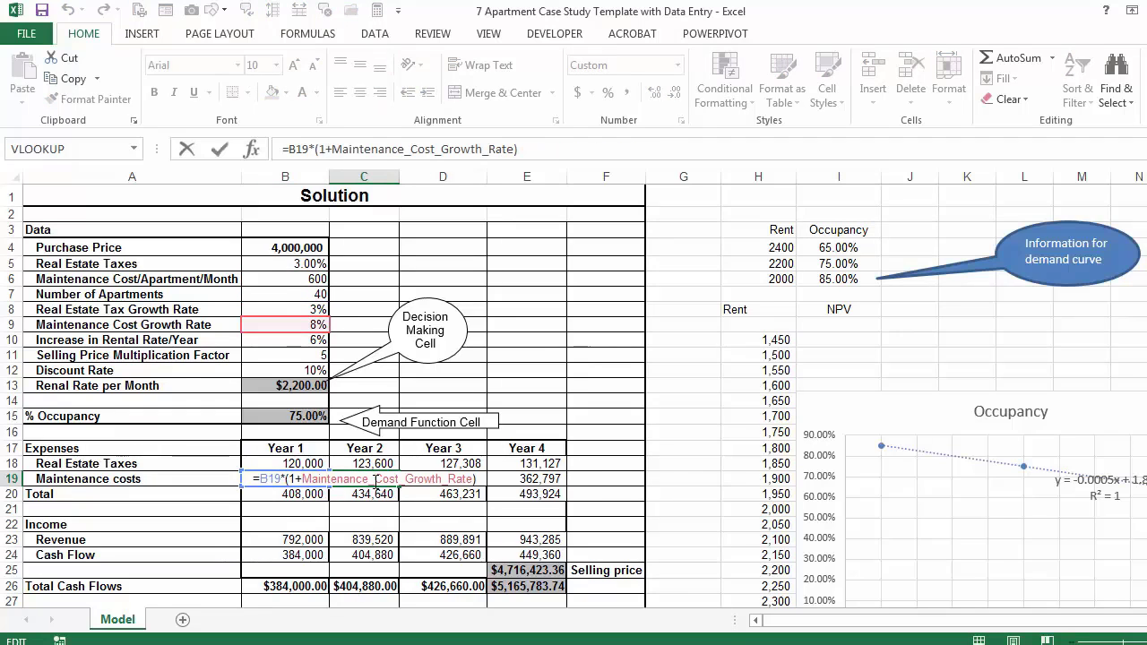
key("Escape")
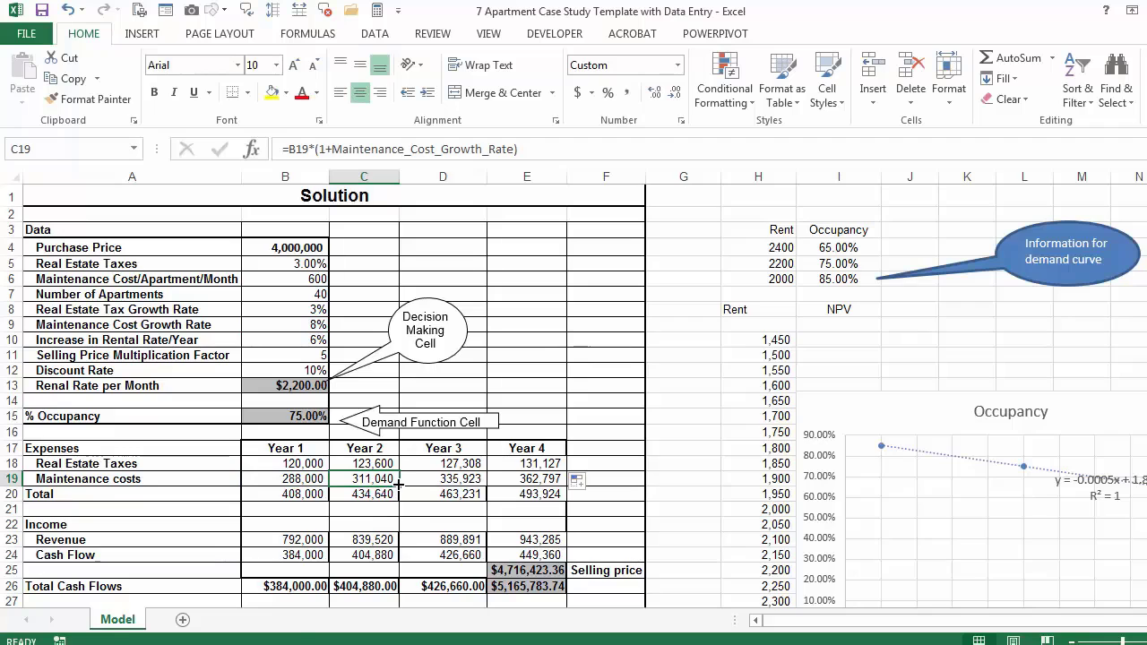
left_click_drag(398, 484, 543, 484)
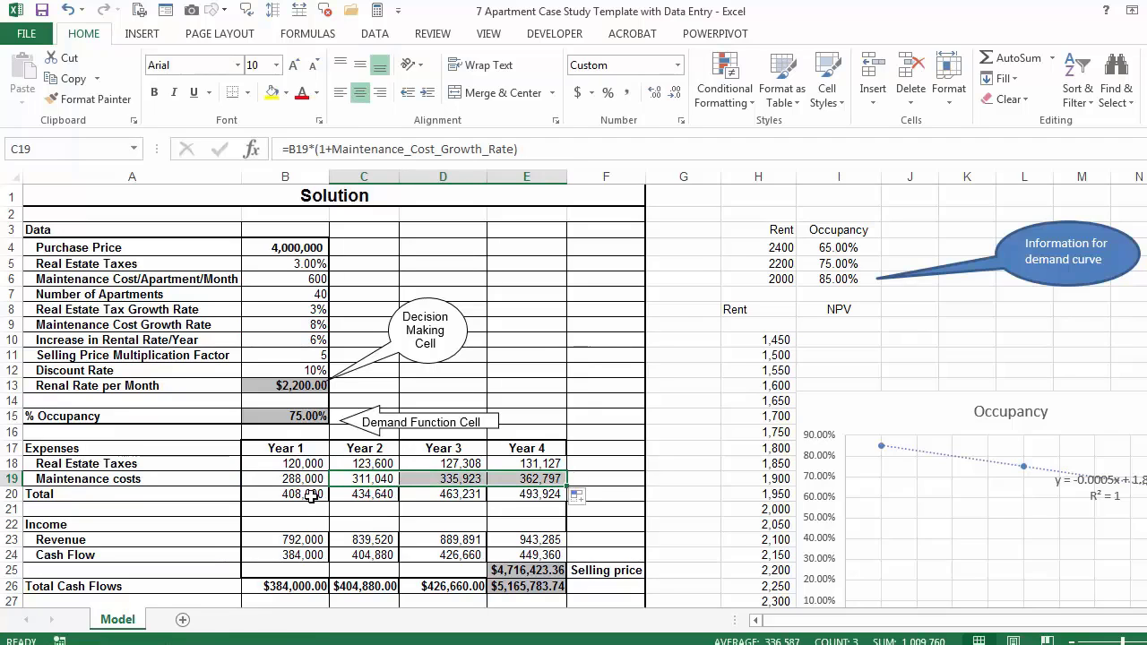
Examine the total expenses formulas in row 20 for Year 1 through Year 4
double_click(311, 495)
key("Escape")
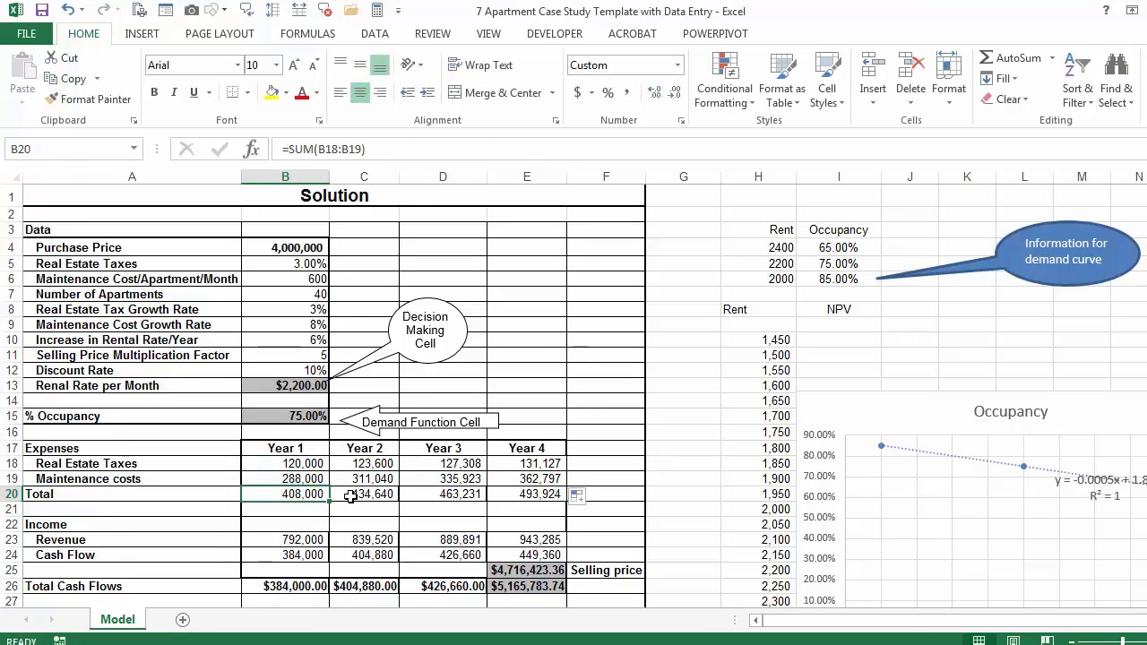
left_click(353, 495)
left_click(419, 493)
left_click(517, 493)
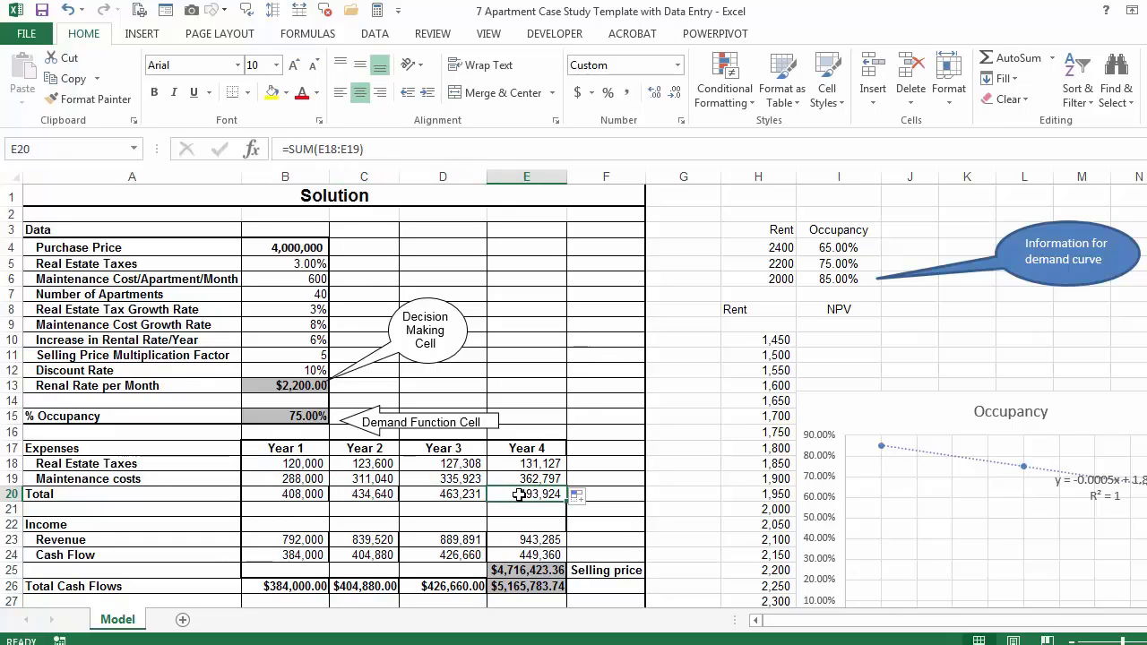
Review the Year 1 and Year 2 revenue formulas and fill the Year 2 formula from C23 across to E23
left_click(282, 536)
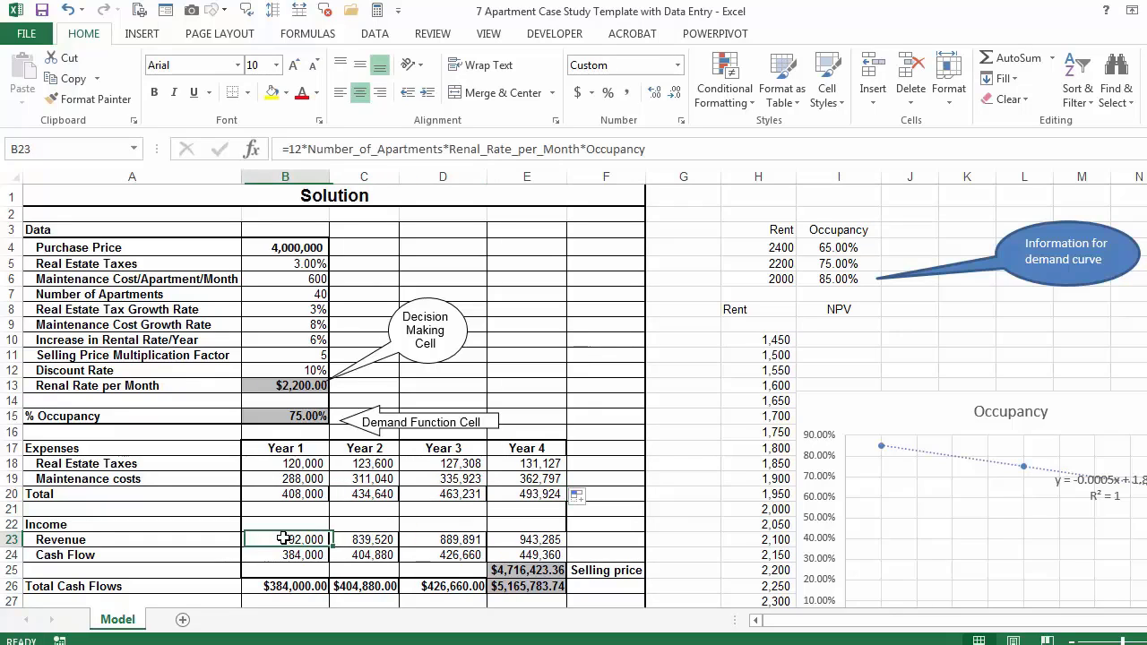
double_click(296, 537)
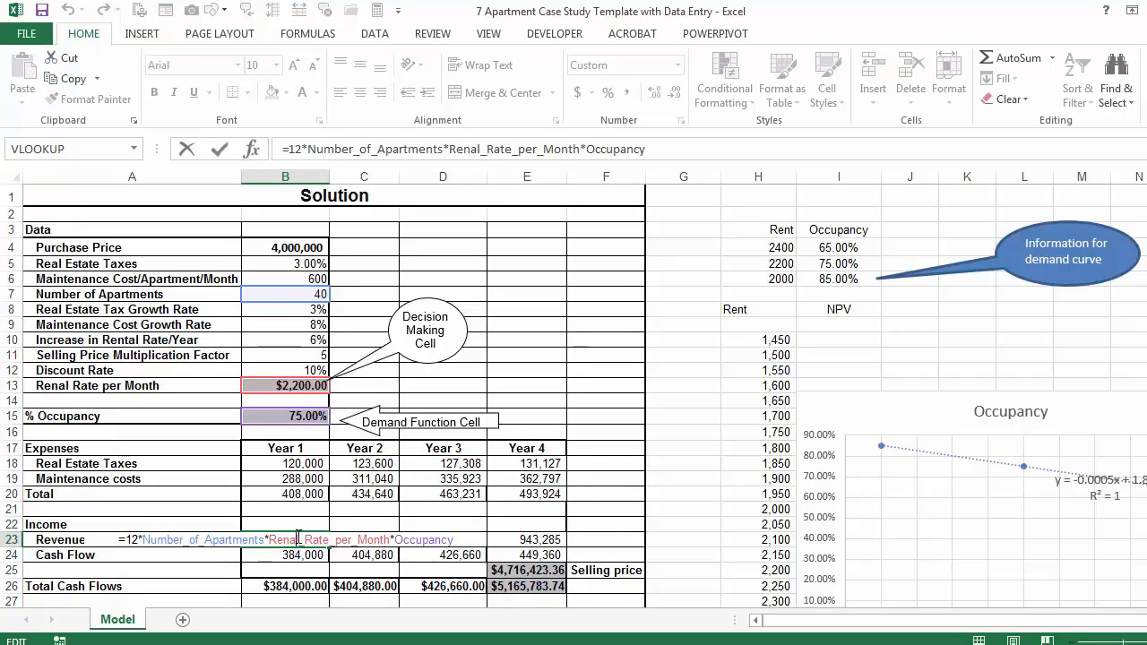
key("Escape")
left_click(350, 539)
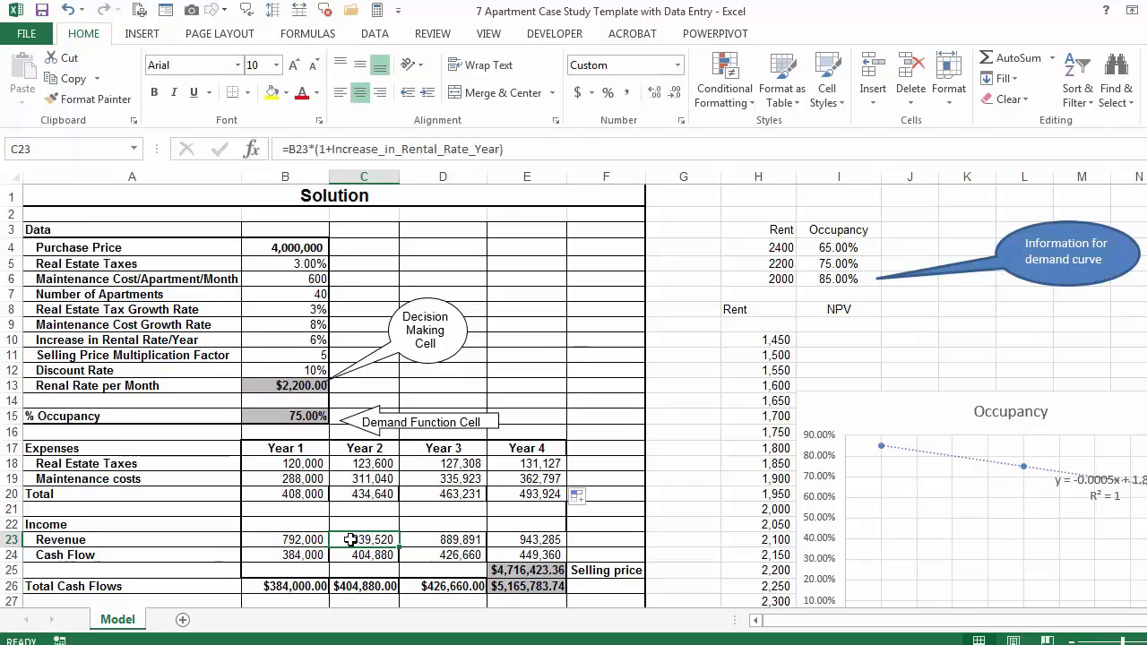
double_click(350, 539)
key("Escape")
left_click_drag(399, 545, 565, 543)
Examine the cash flow formulas in row 24 for all four years, tracing Year 1 back to revenue and total expenses
left_click(315, 557)
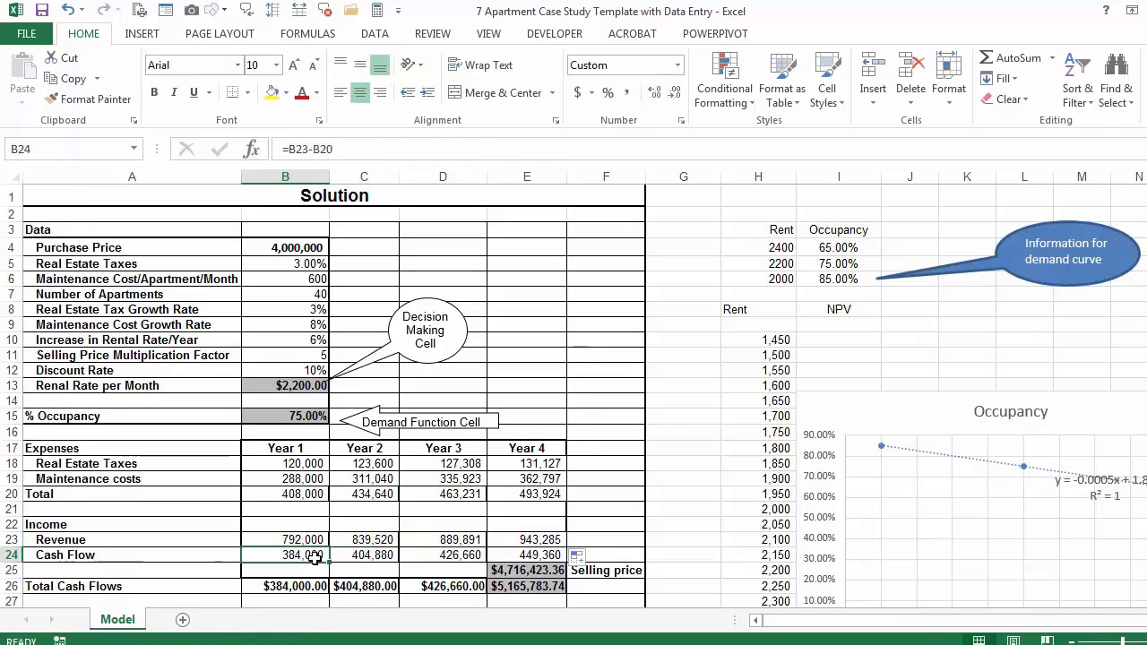
left_click(305, 494)
left_click(294, 541)
left_click(296, 494)
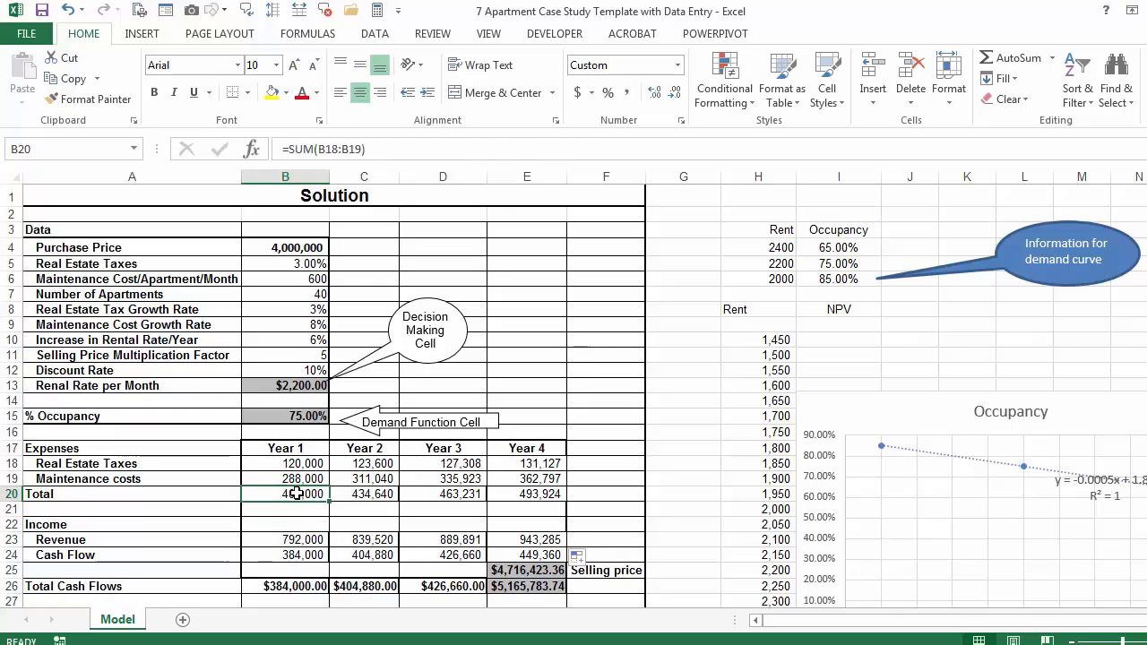
double_click(307, 556)
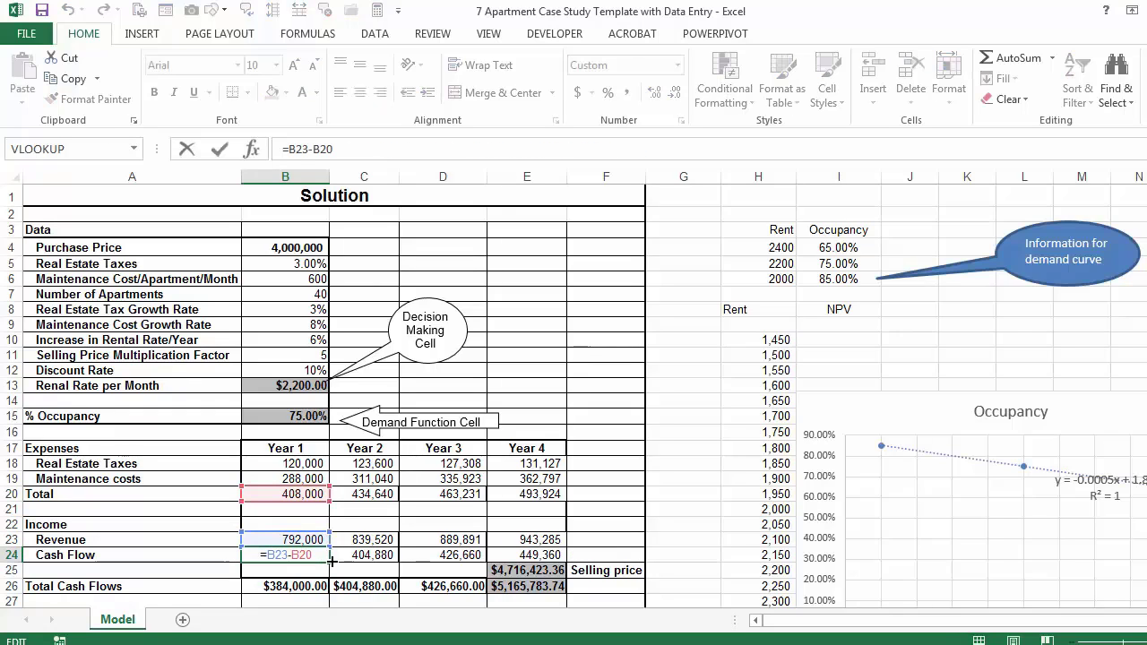
key("Escape")
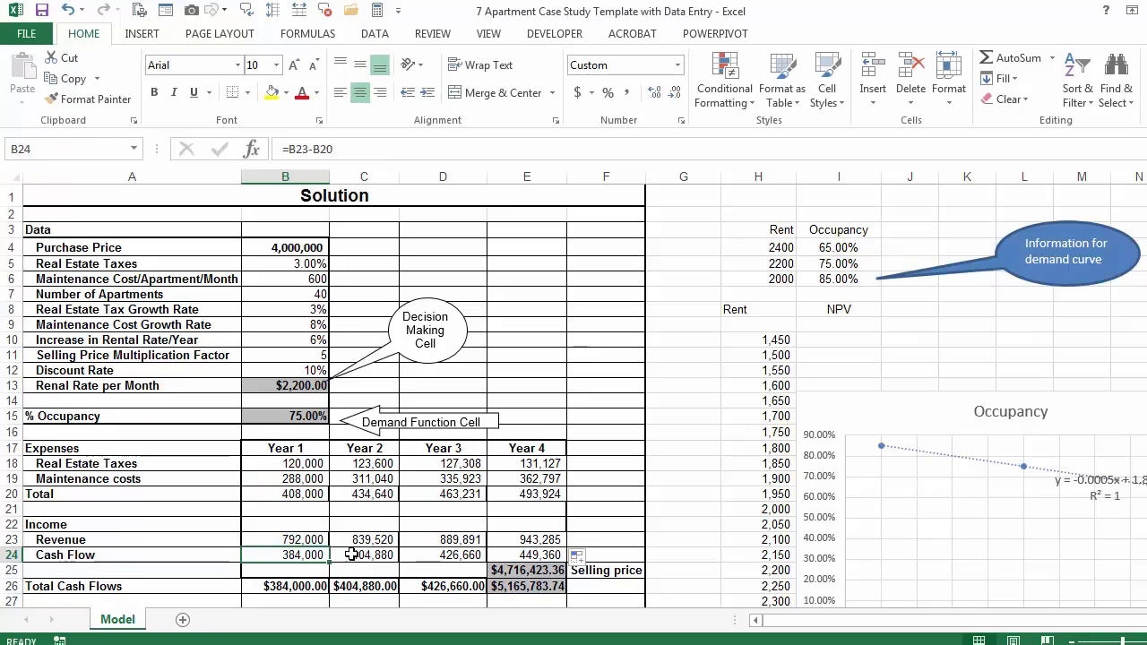
left_click(353, 555)
left_click(420, 556)
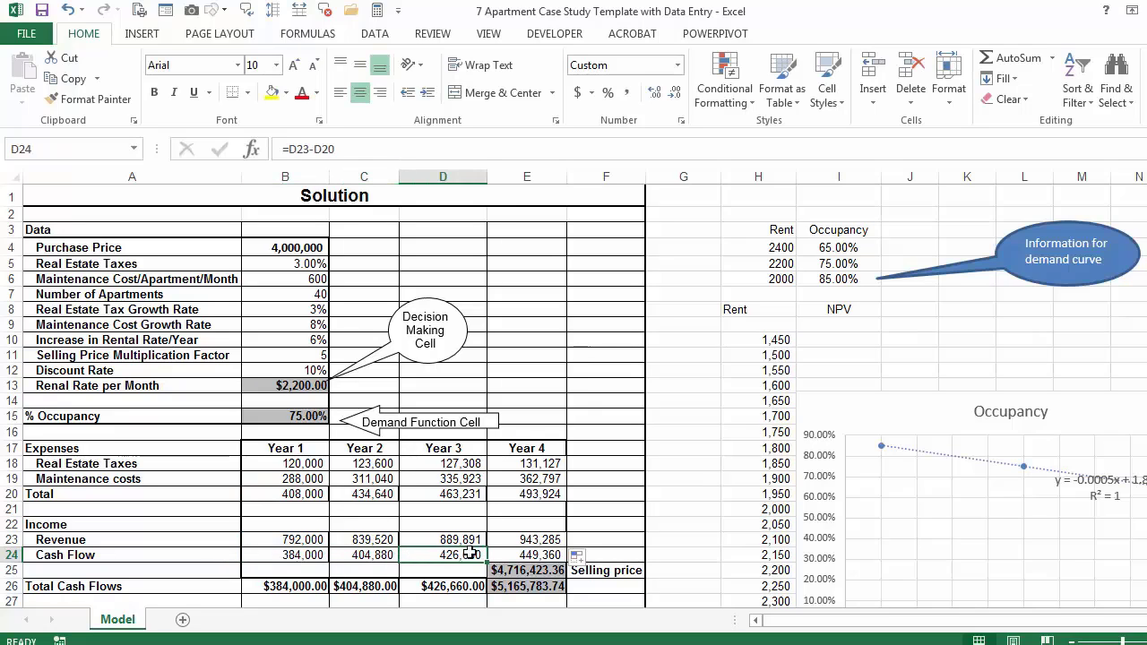
left_click(529, 555)
Inspect the selling price formula in E25 and the cells it references
left_click(531, 571)
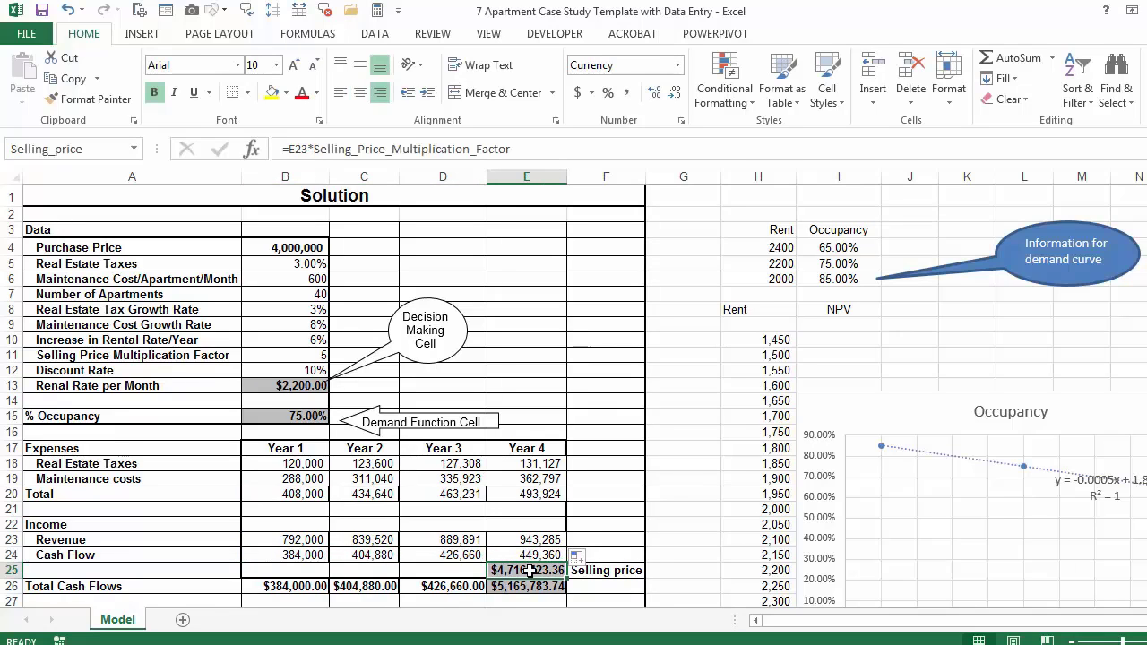
double_click(531, 570)
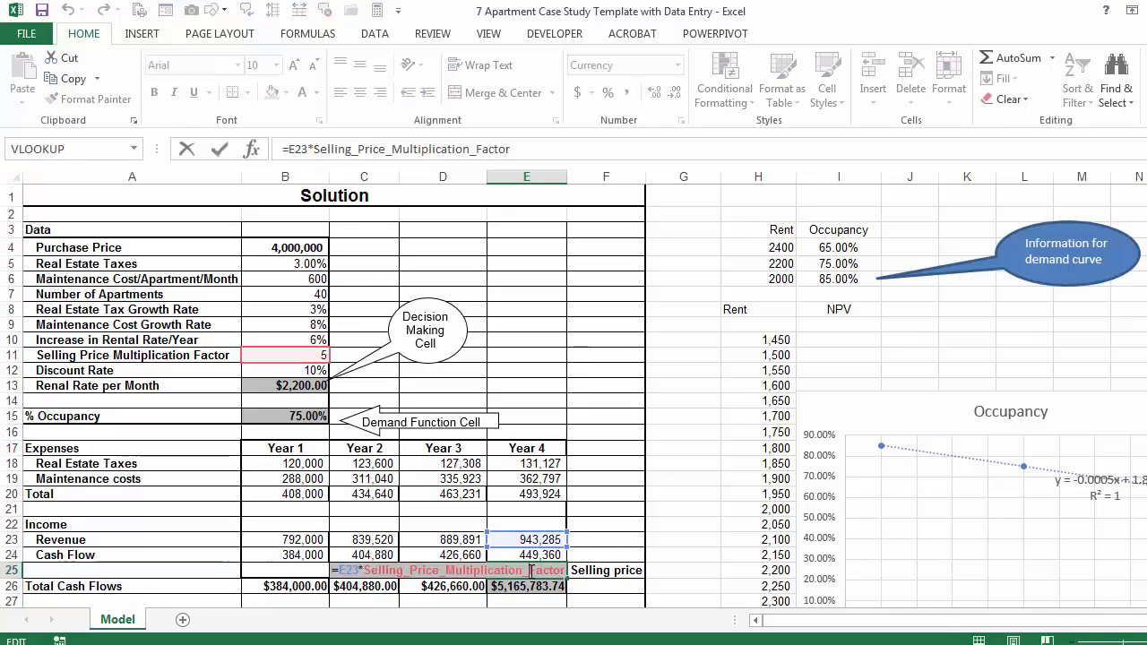
key("Escape")
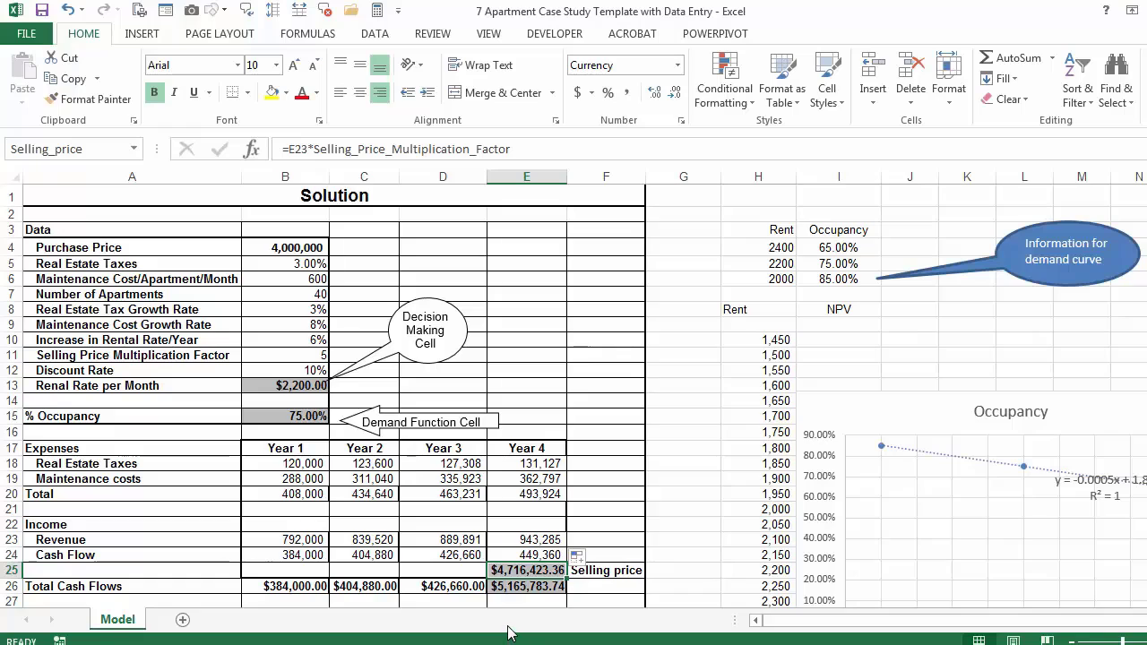
Examine the Total Cash Flows formulas in row 26 and the Project NPV formula in E28
left_click(290, 584)
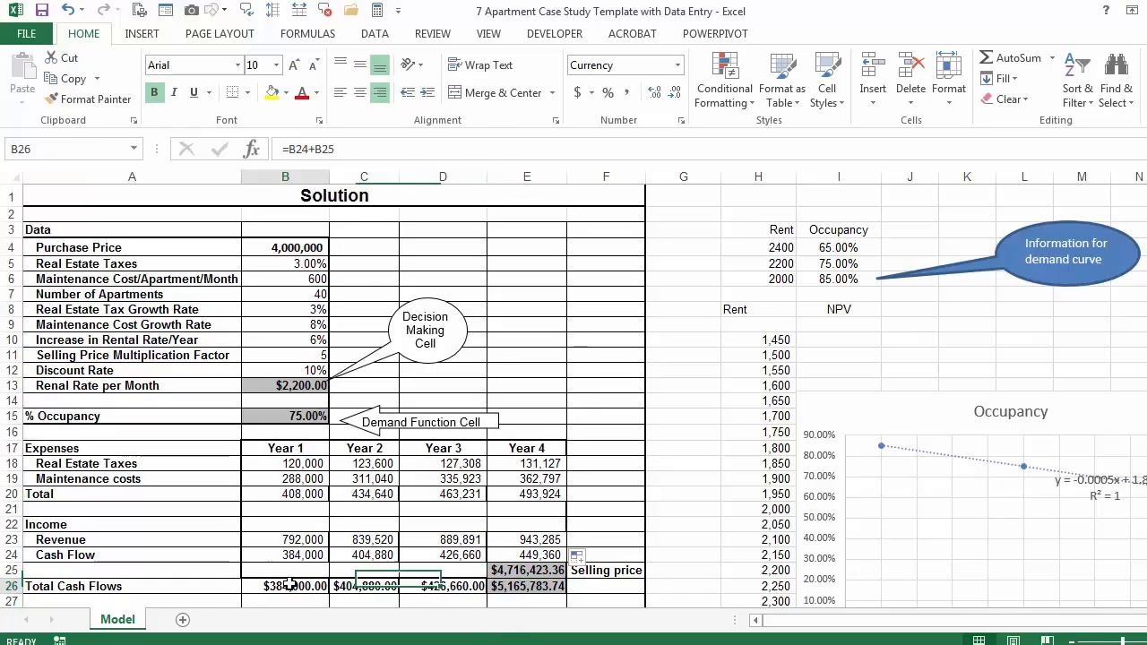
left_click(360, 586)
left_click(436, 586)
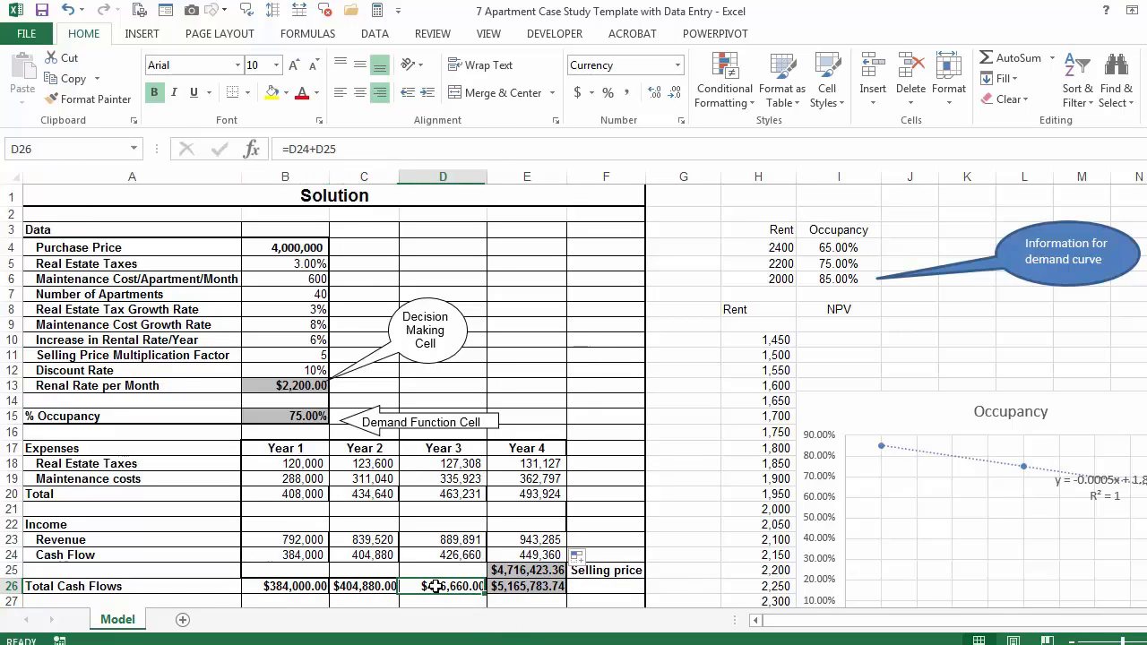
left_click(511, 586)
scroll(739, 486, "down", 2)
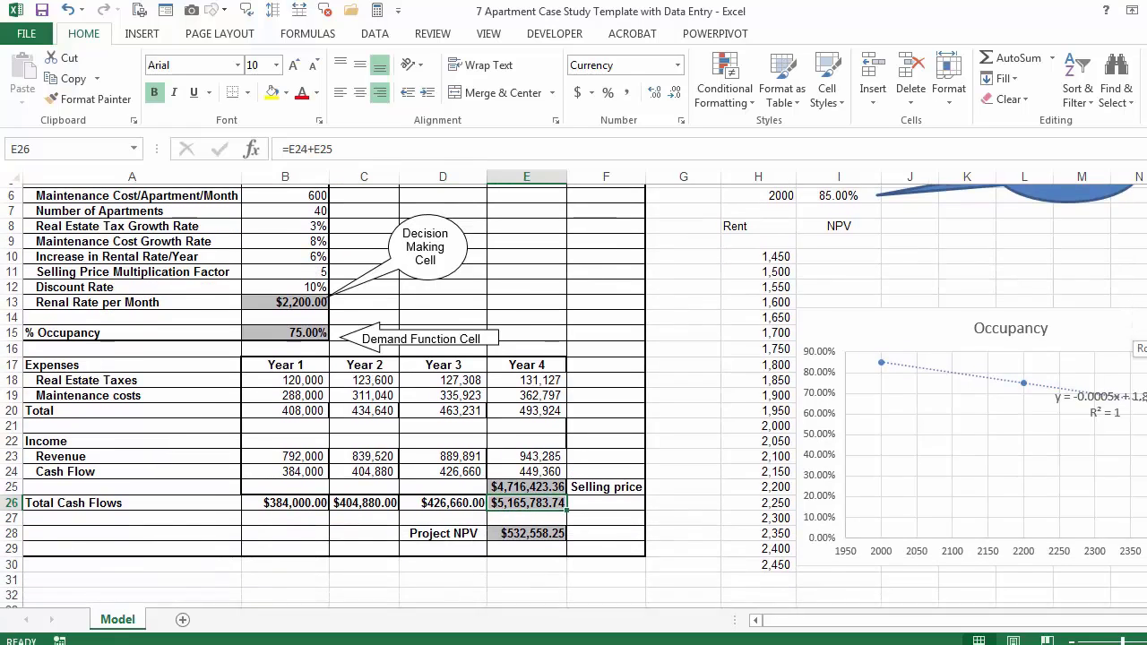
left_click(554, 529)
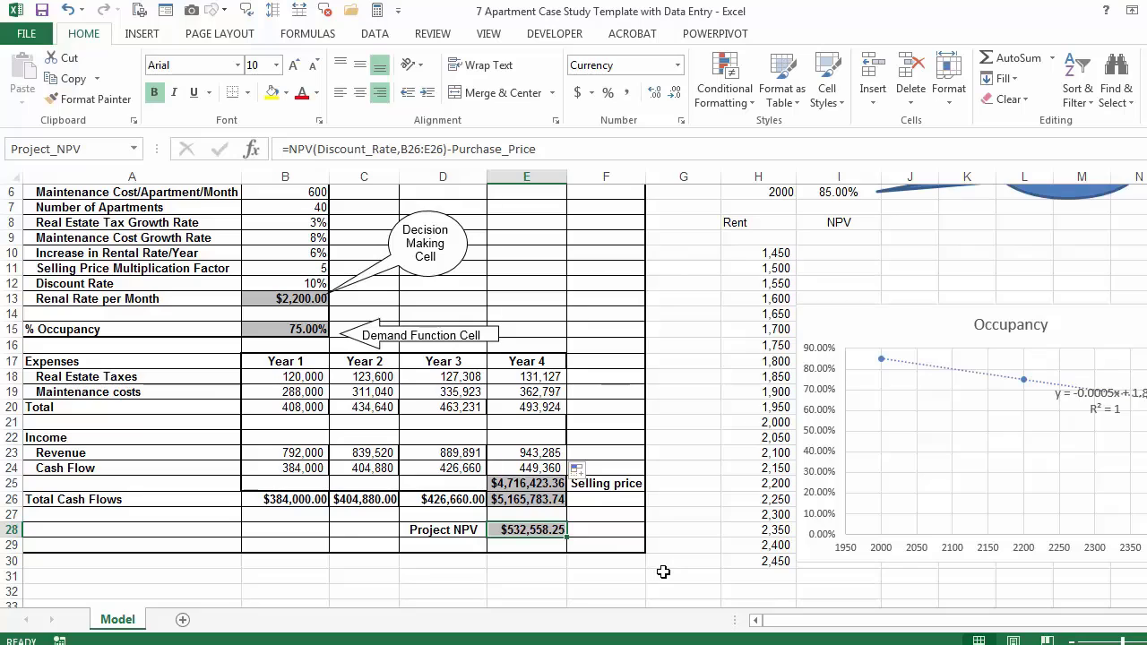
Move the Occupancy chart over to column K, clear of the NPV column beside the rent list
left_click_drag(893, 322, 1045, 334)
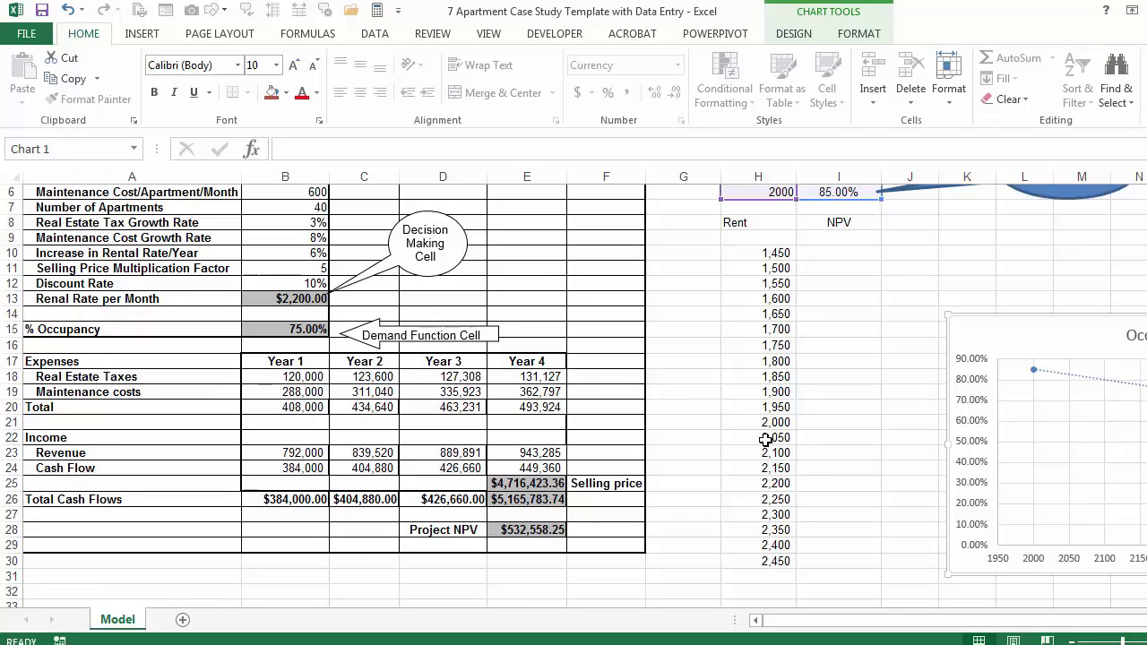
Link cell I9, under the NPV heading, to the Project NPV cell with =Project_NPV
scroll(842, 375, "up", 2)
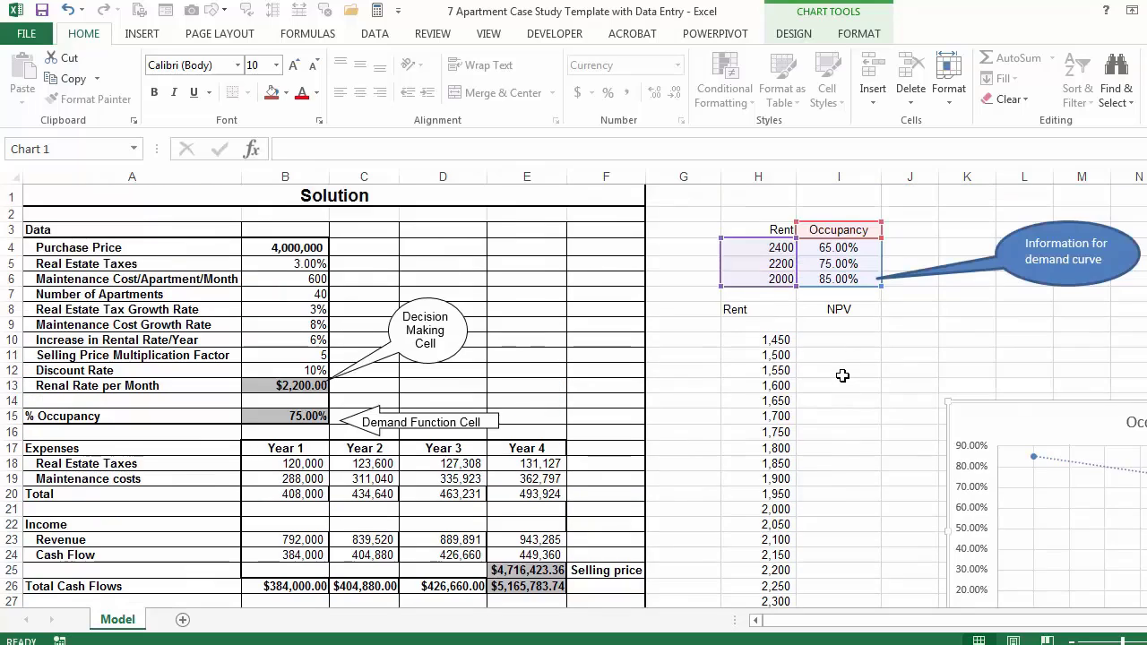
scroll(842, 375, "down", 1)
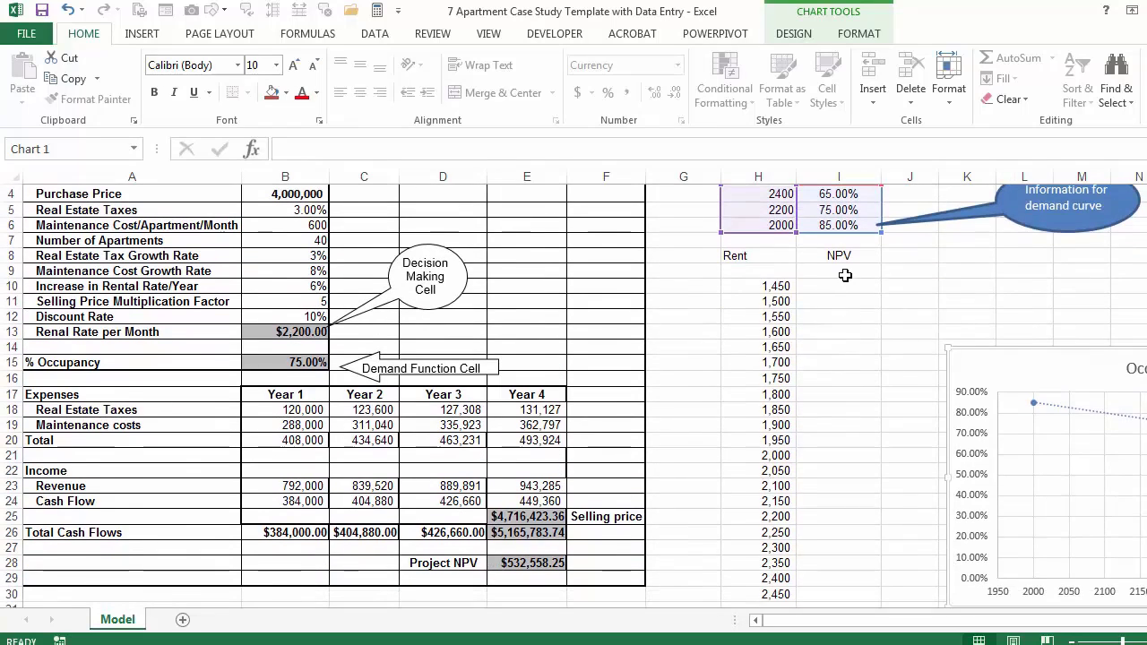
left_click(845, 275)
type("=")
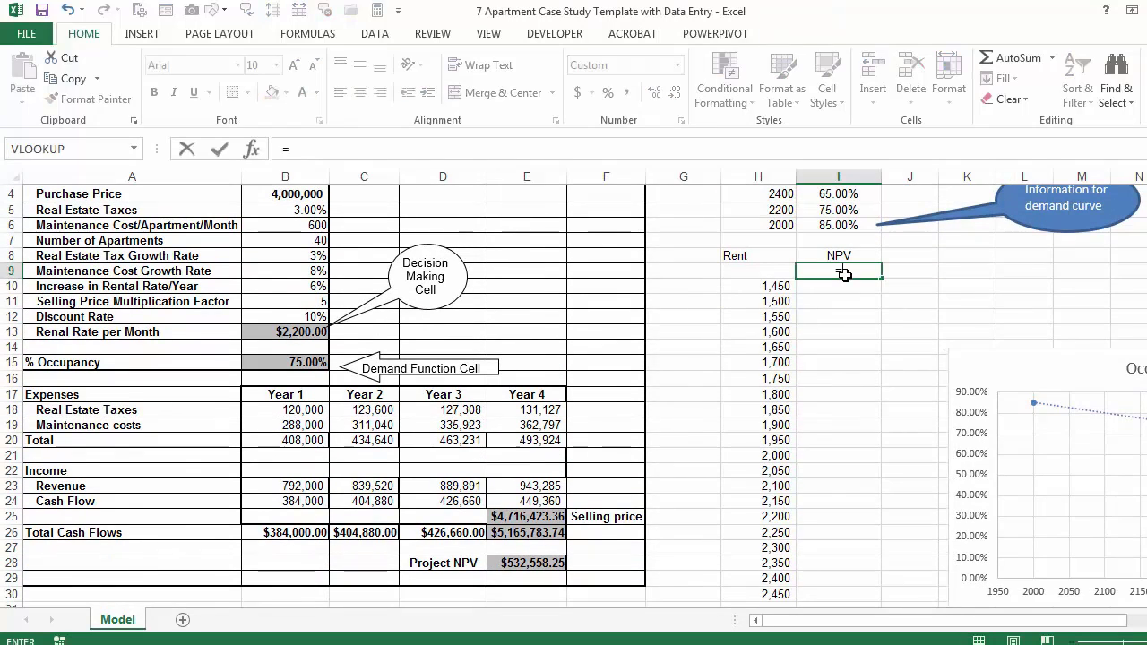
left_click(534, 563)
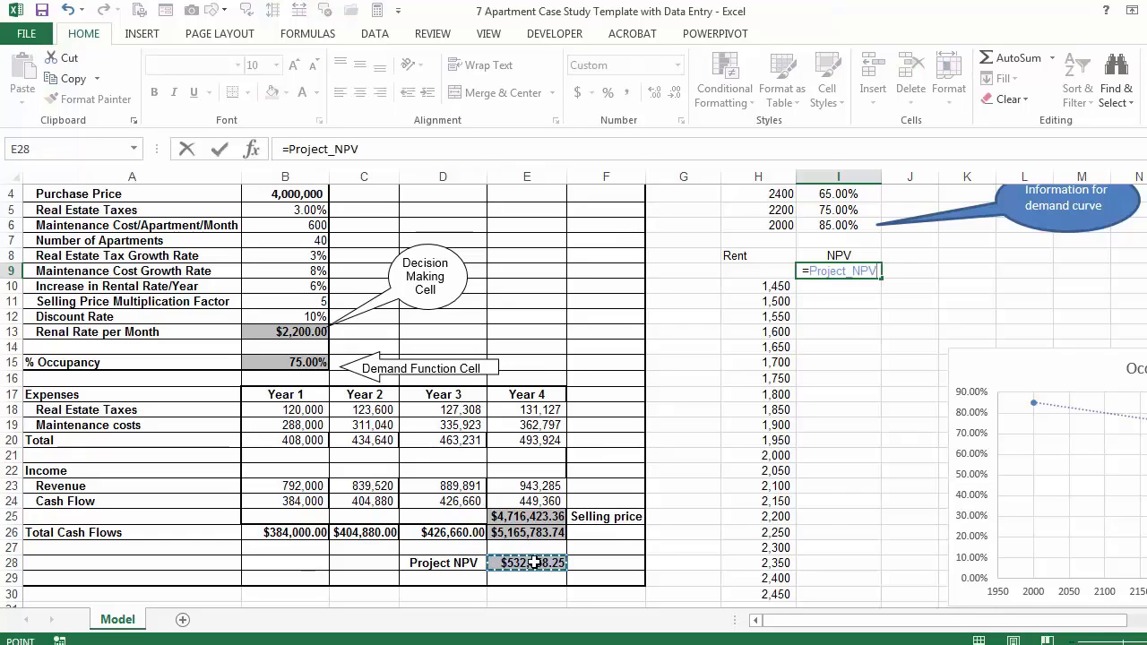
key("Return")
Create a one-variable what-if data table over H9:I30 using the monthly rental rate in B13 as the column input cell
left_click_drag(775, 274, 831, 588)
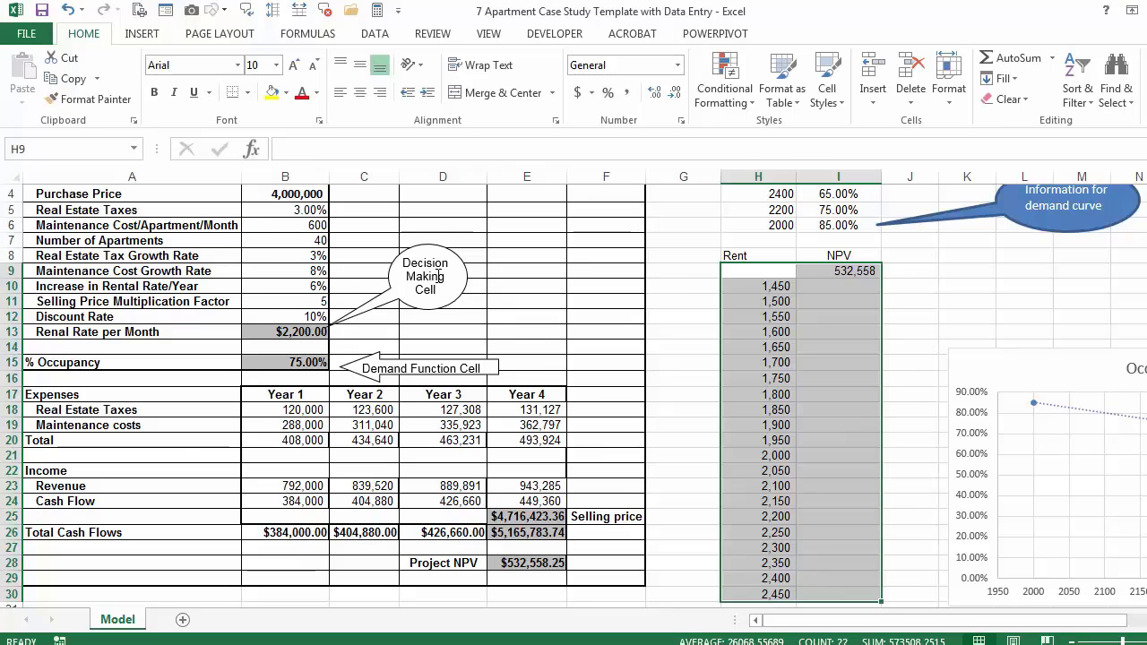
left_click(383, 35)
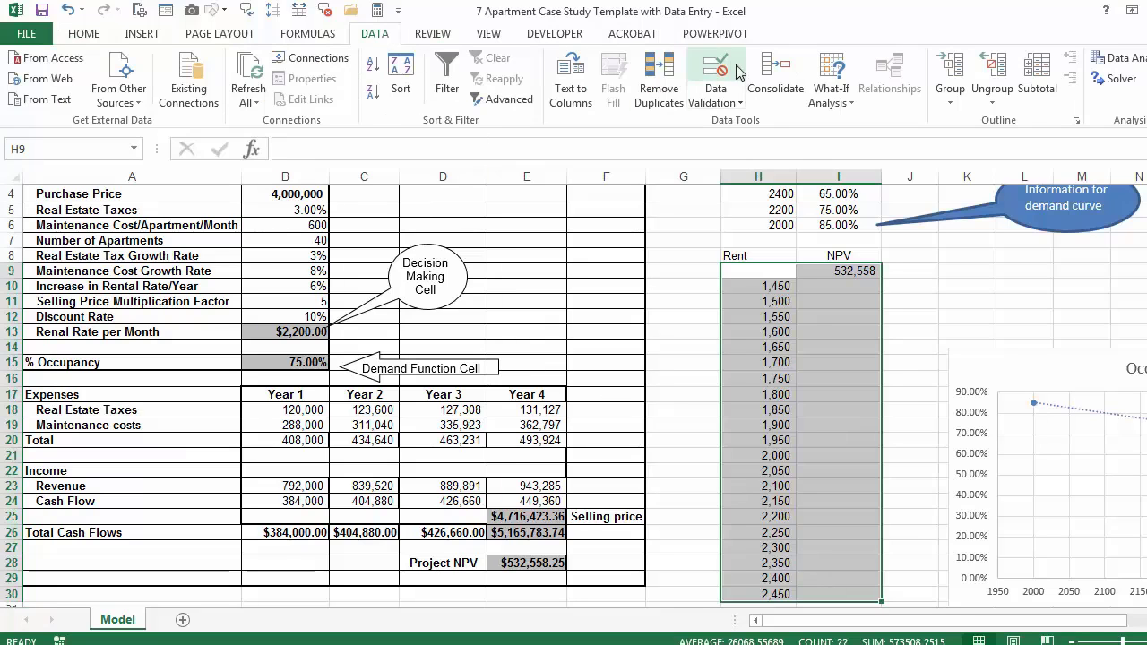
left_click(829, 95)
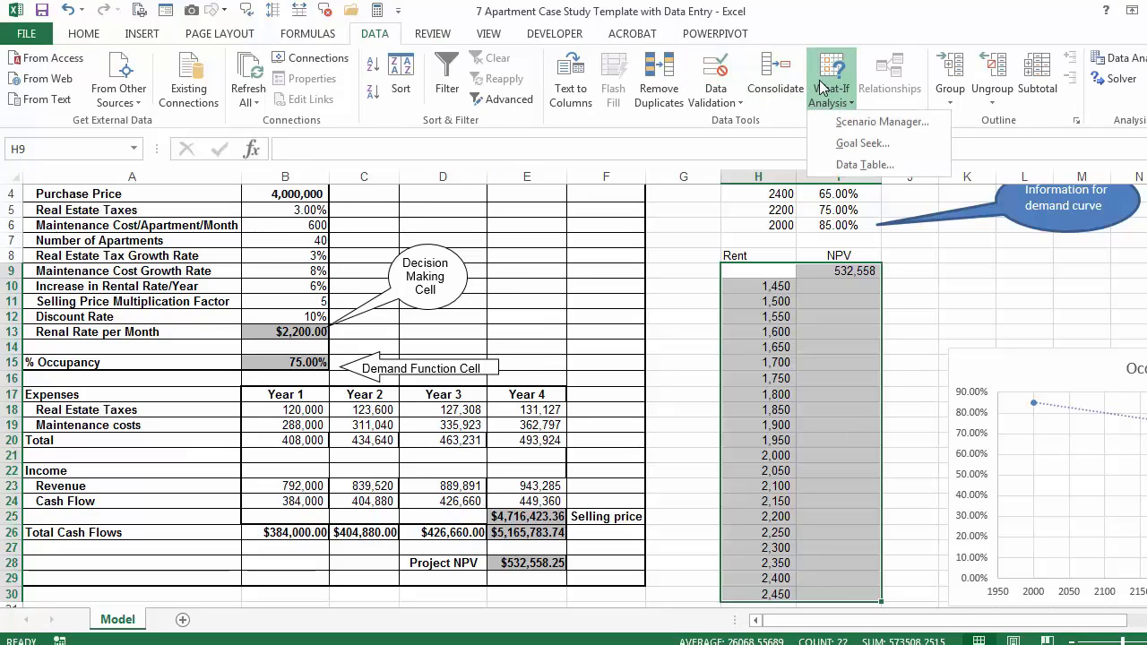
left_click(854, 167)
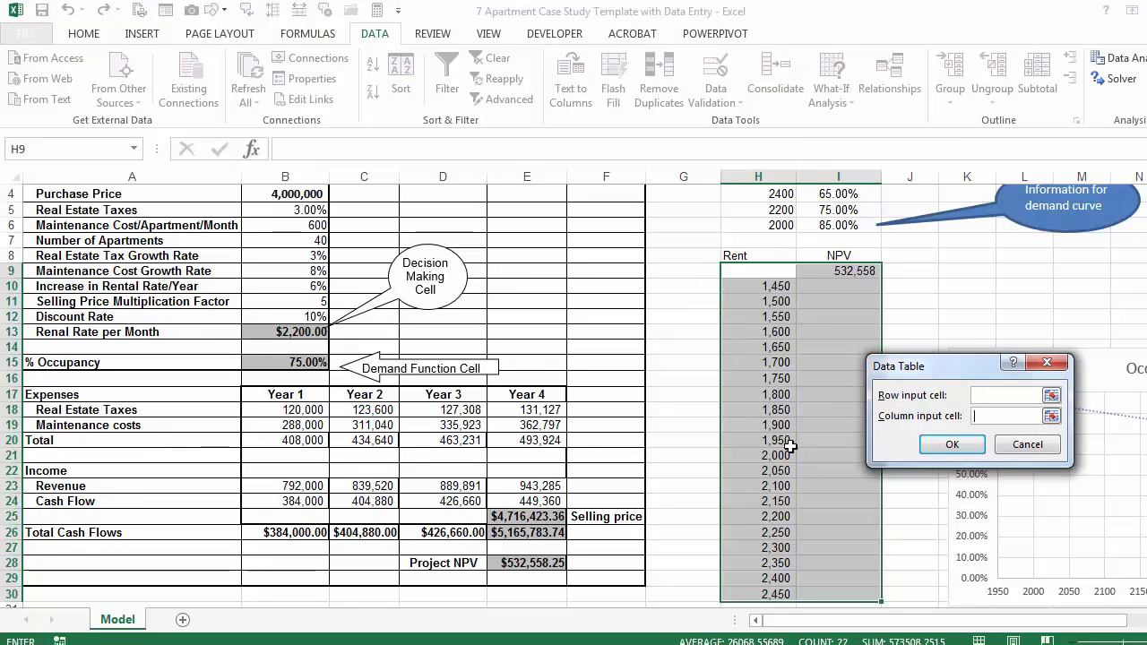
left_click(285, 333)
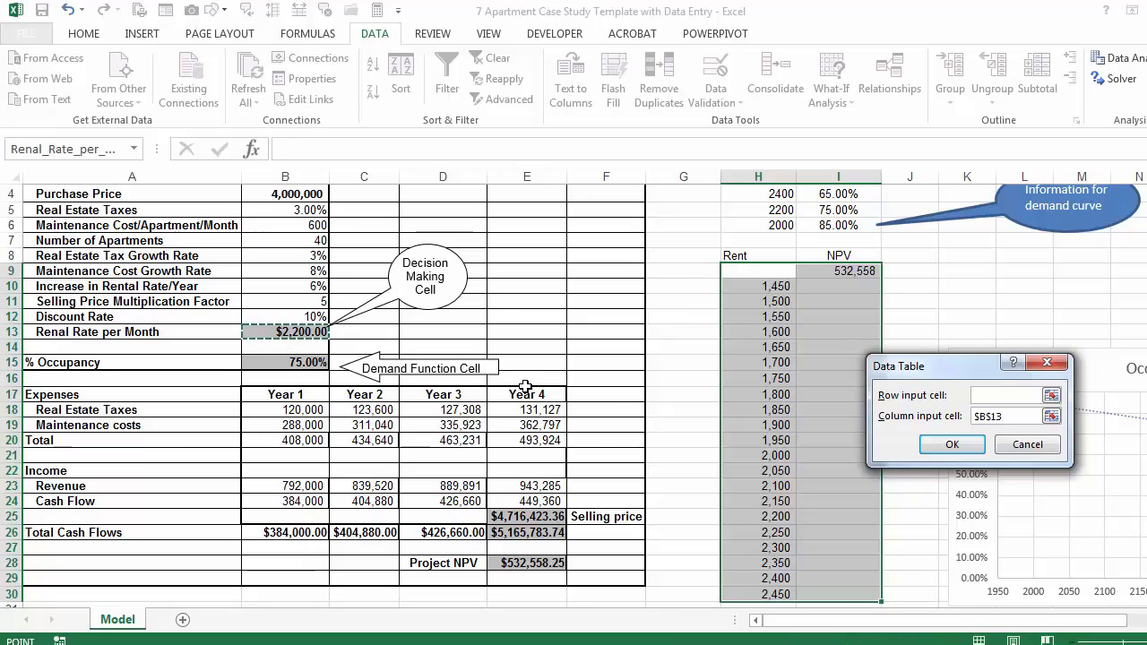
left_click(945, 446)
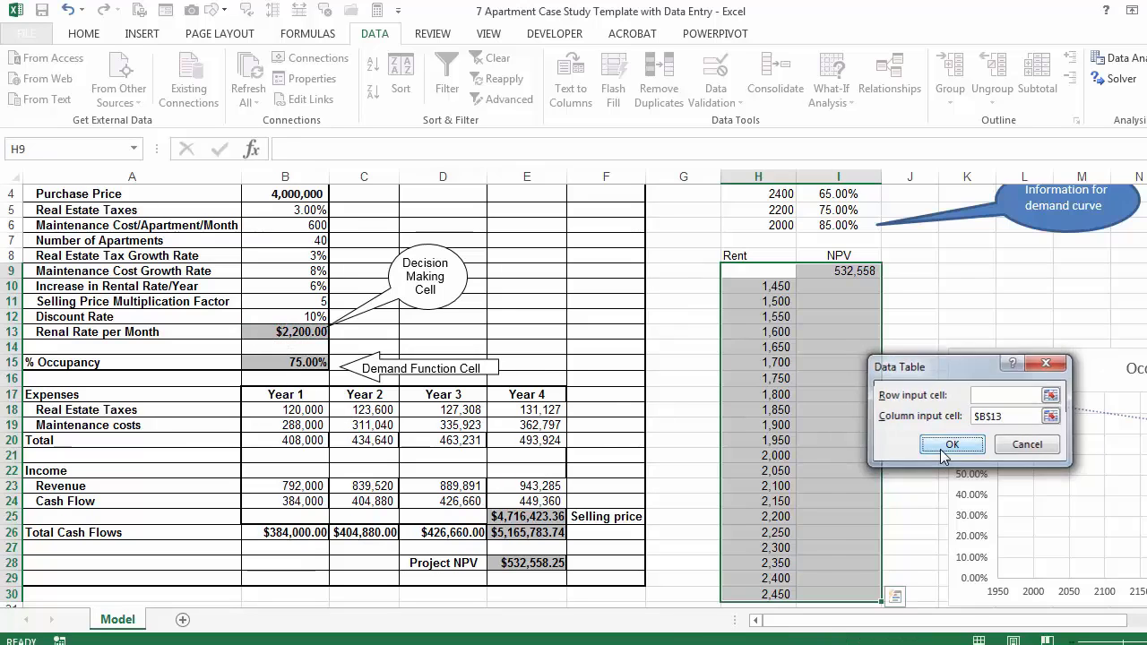
Copy the number format of I9 to the NPV values in I21:I30
left_click(843, 270)
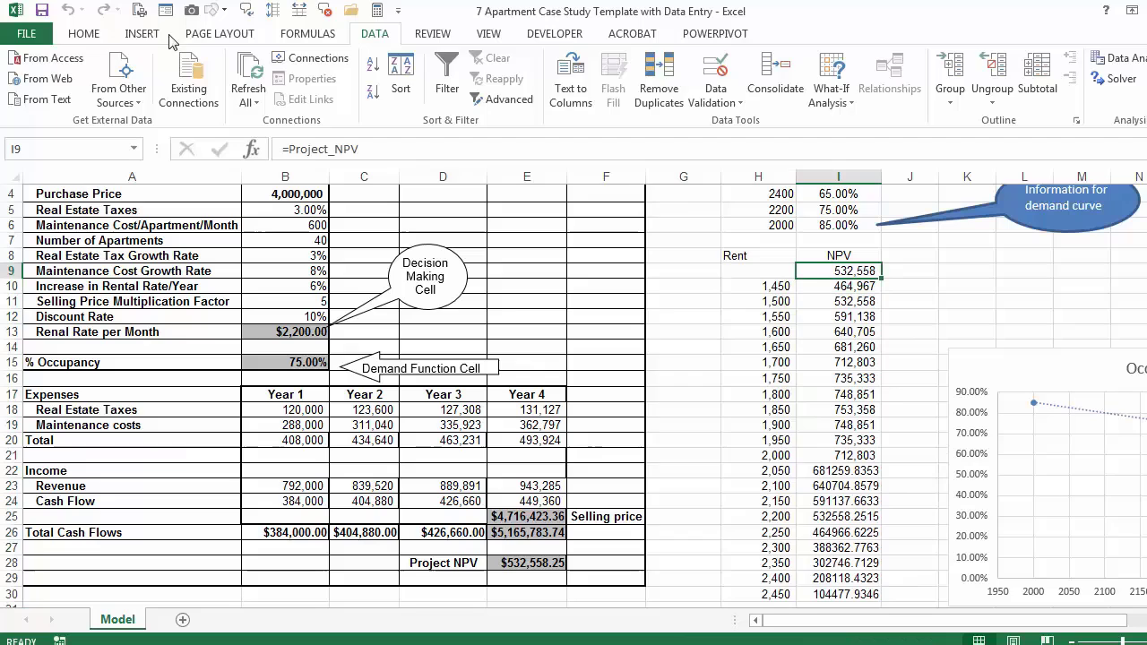
left_click(87, 33)
left_click(50, 98)
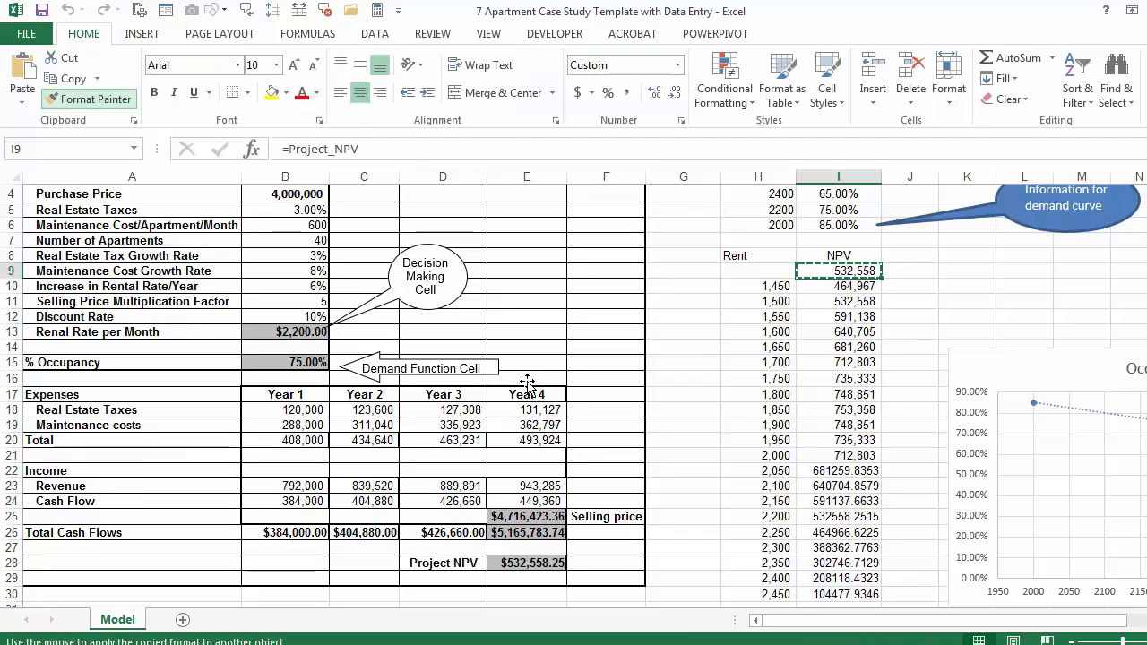
left_click_drag(841, 456, 838, 596)
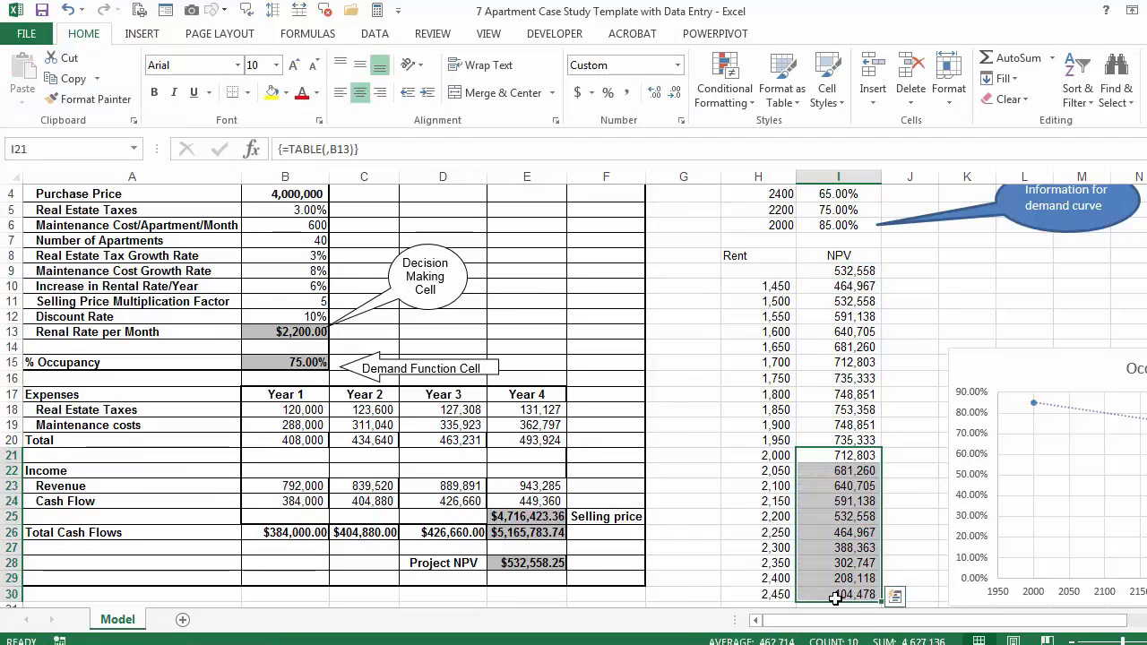
Insert a scatter chart with smooth lines and markers from H8:I30 and move it off the model, over the area beside column I
left_click(828, 413)
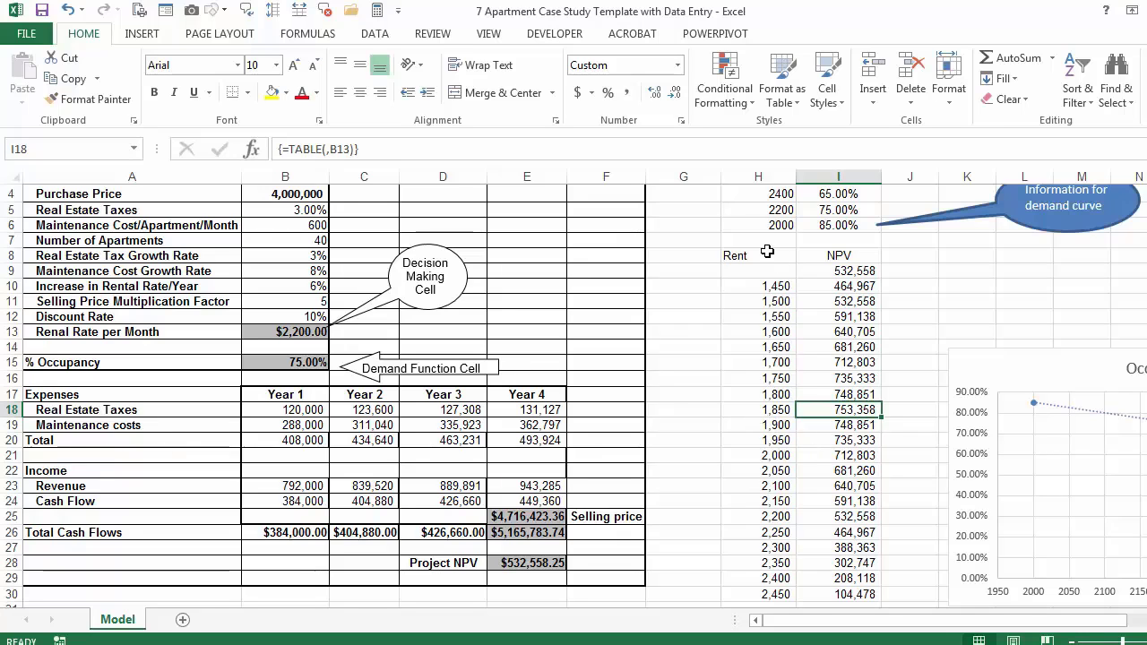
left_click_drag(760, 255, 833, 595)
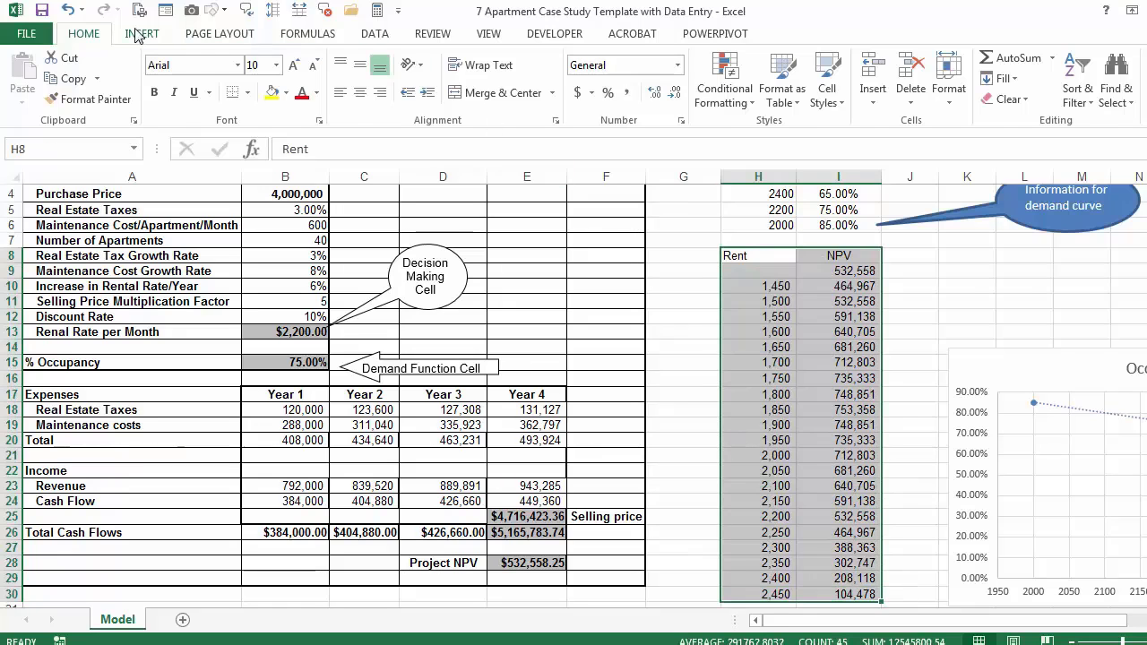
left_click(144, 34)
left_click(507, 81)
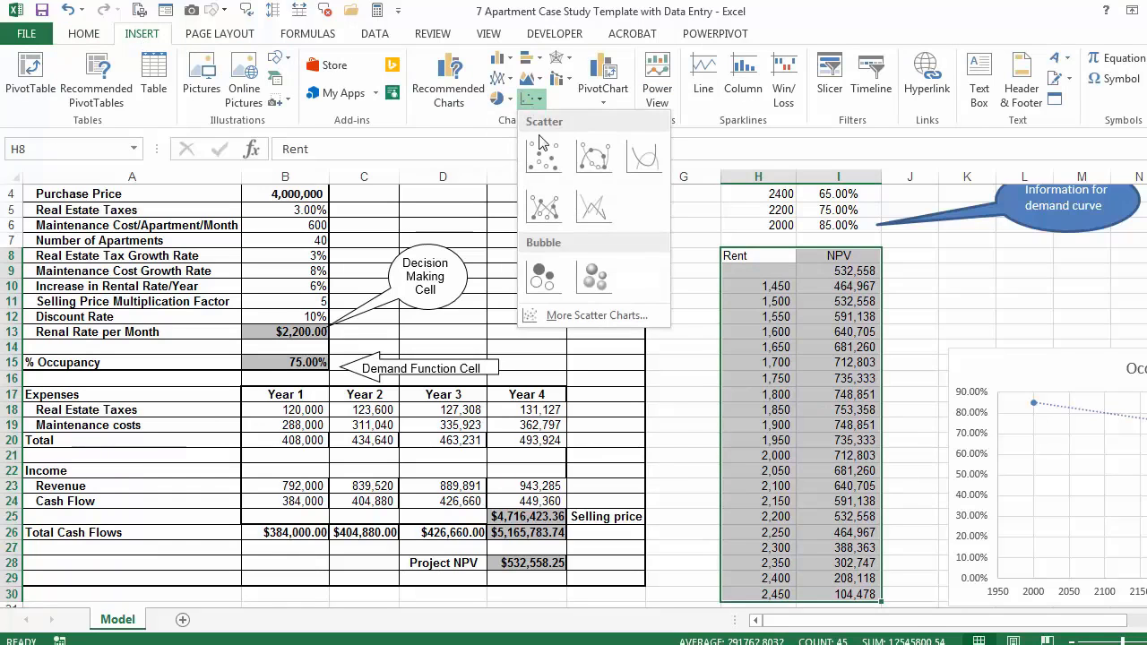
left_click(591, 157)
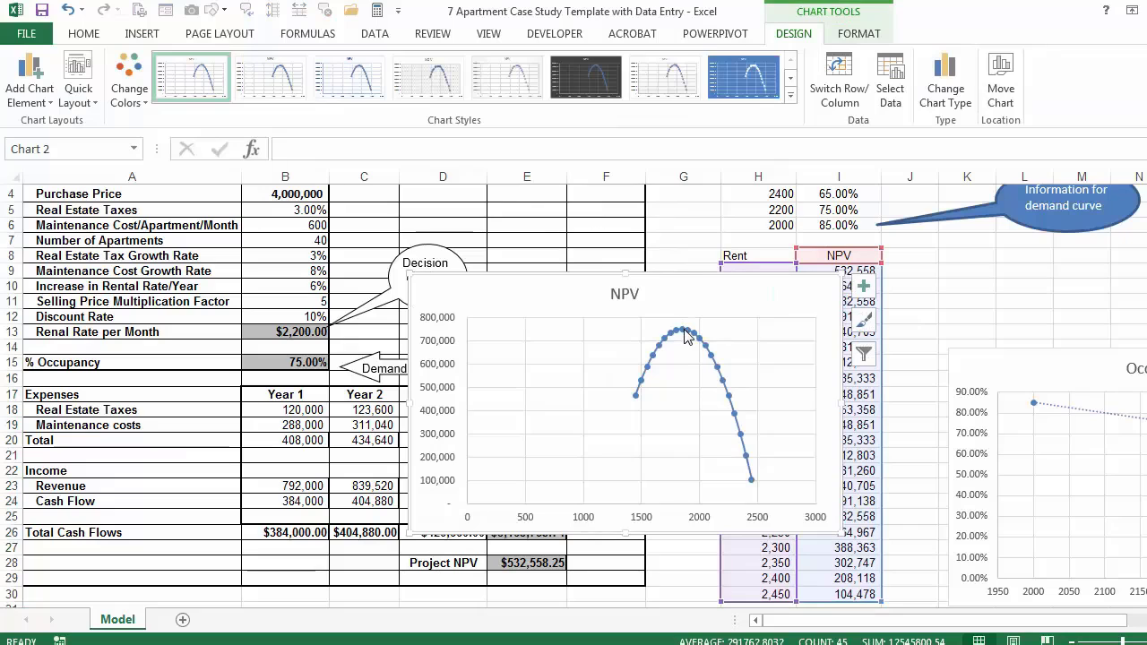
mouse_move(684, 334)
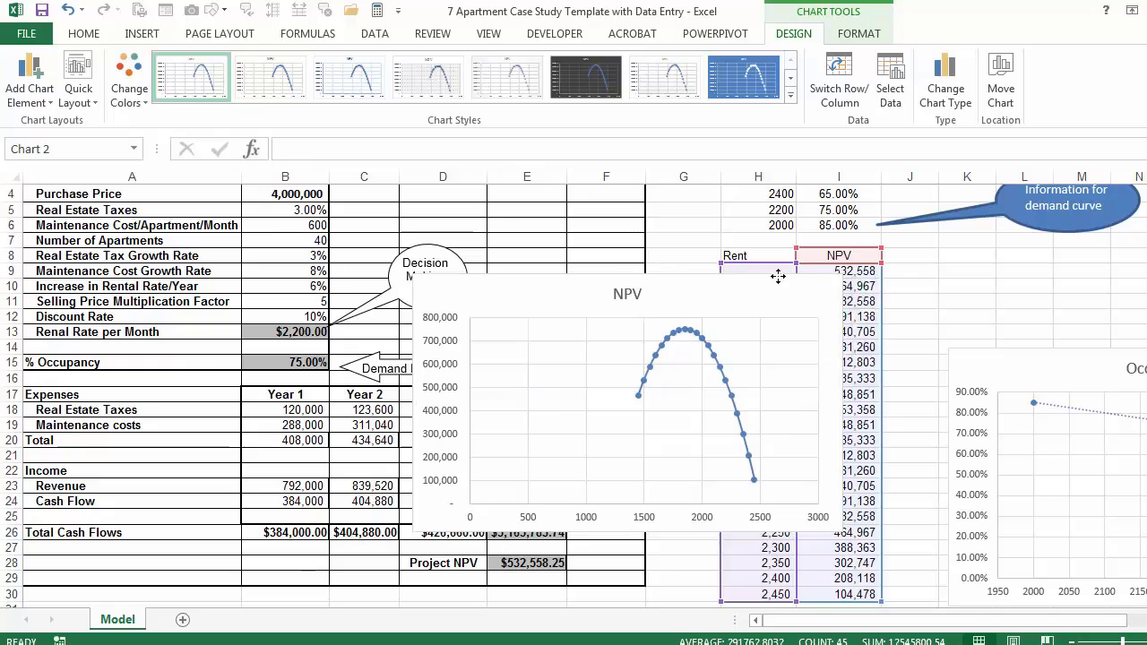
left_click_drag(671, 277, 1018, 284)
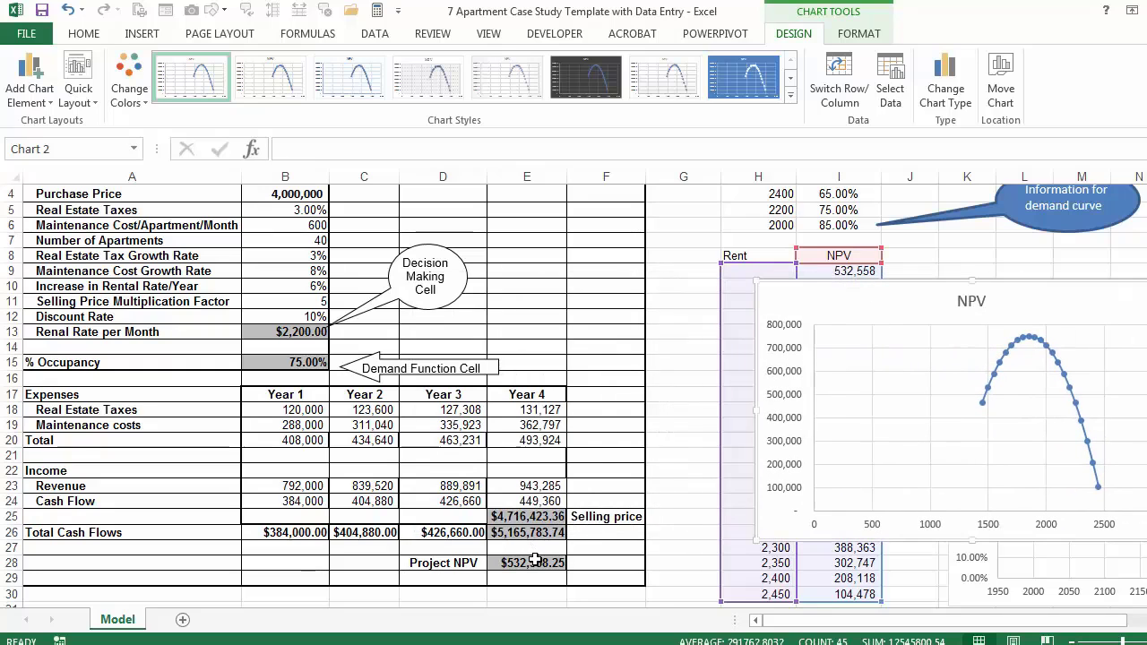
Start Solver and set the Project NPV cell E28 as the objective to maximize
left_click(535, 560)
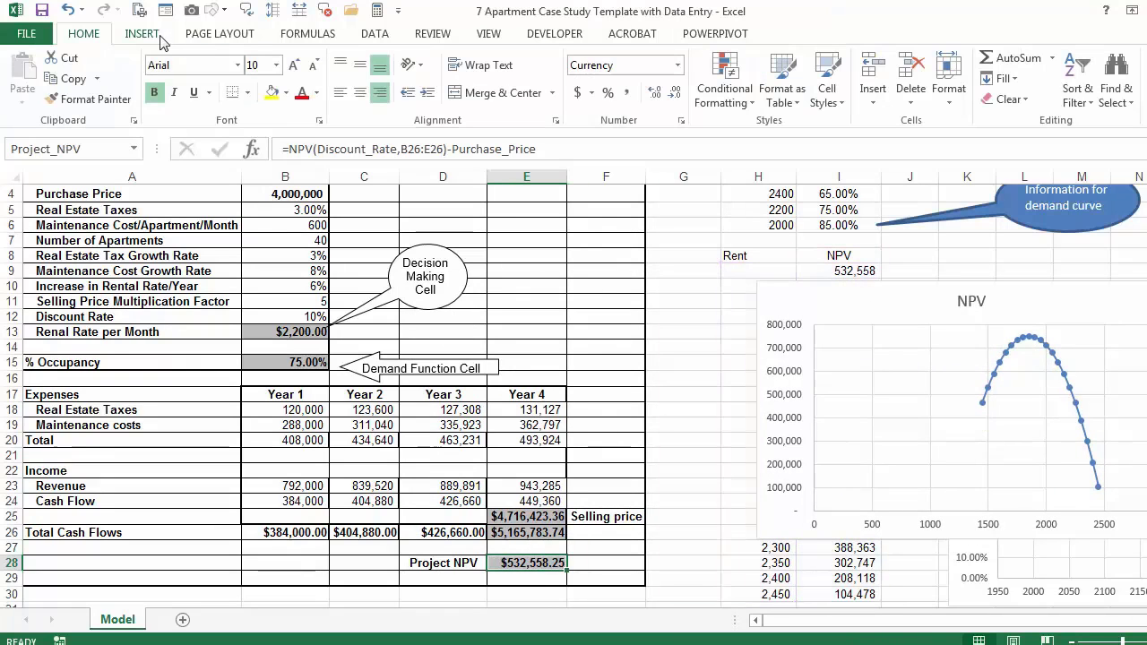
left_click(380, 34)
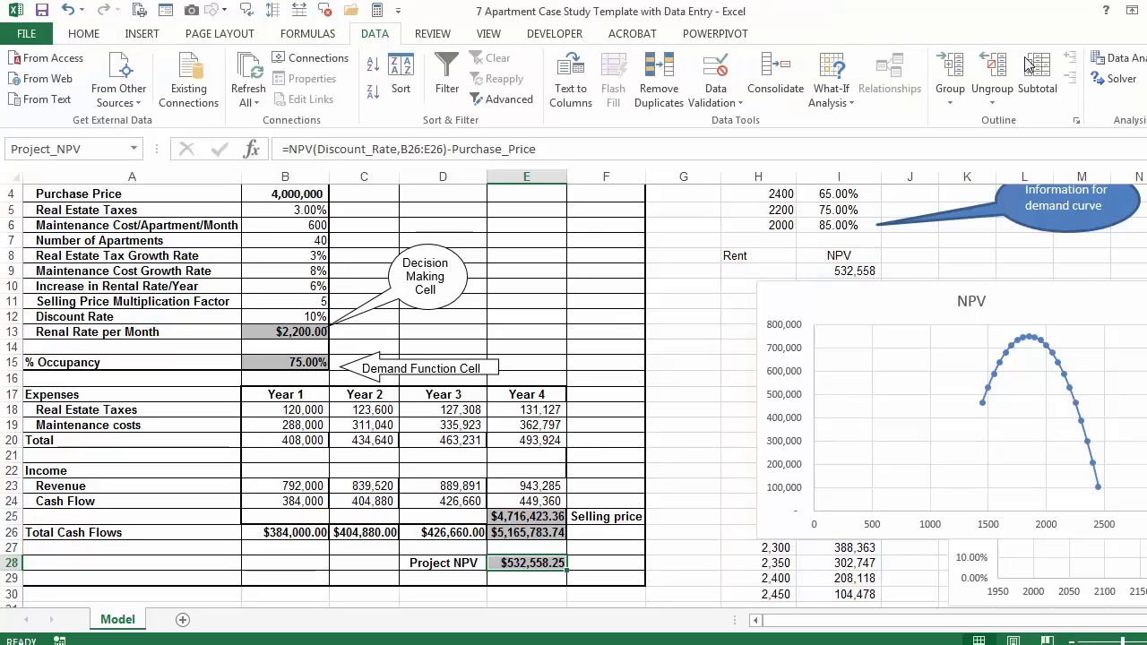
left_click(1119, 79)
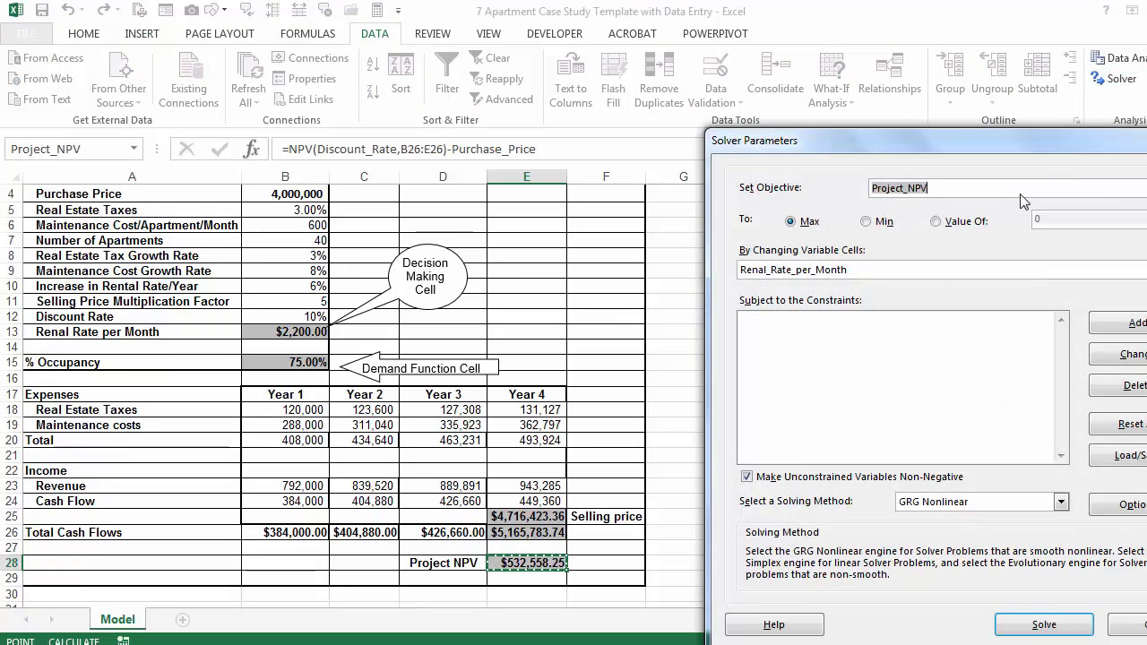
left_click_drag(978, 188, 843, 186)
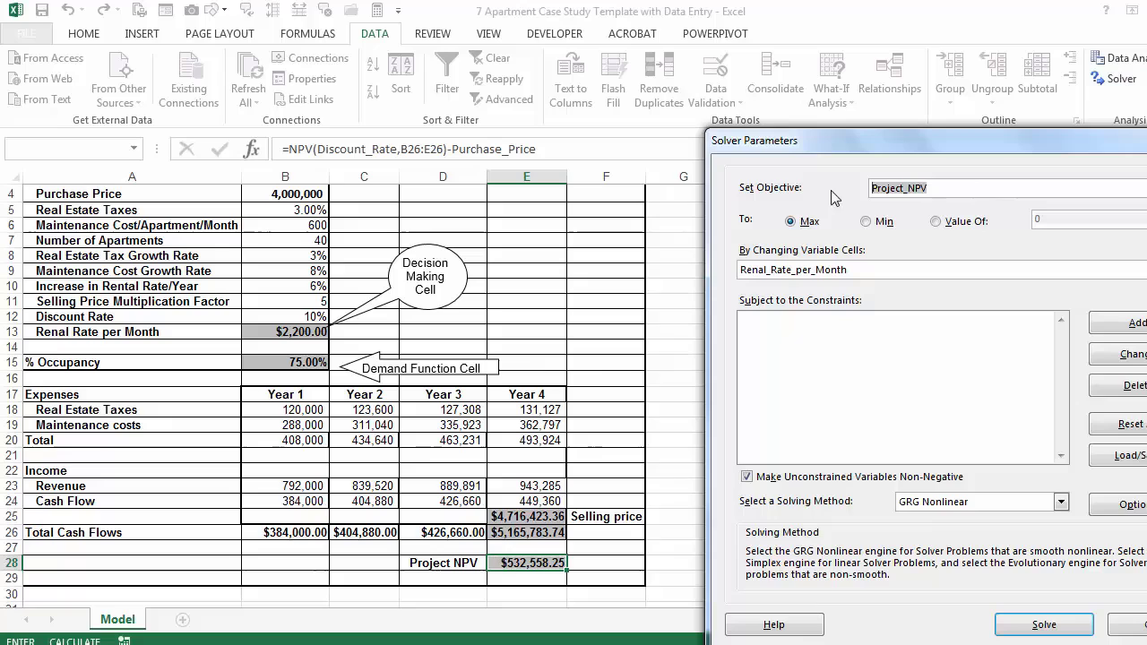
left_click(498, 556)
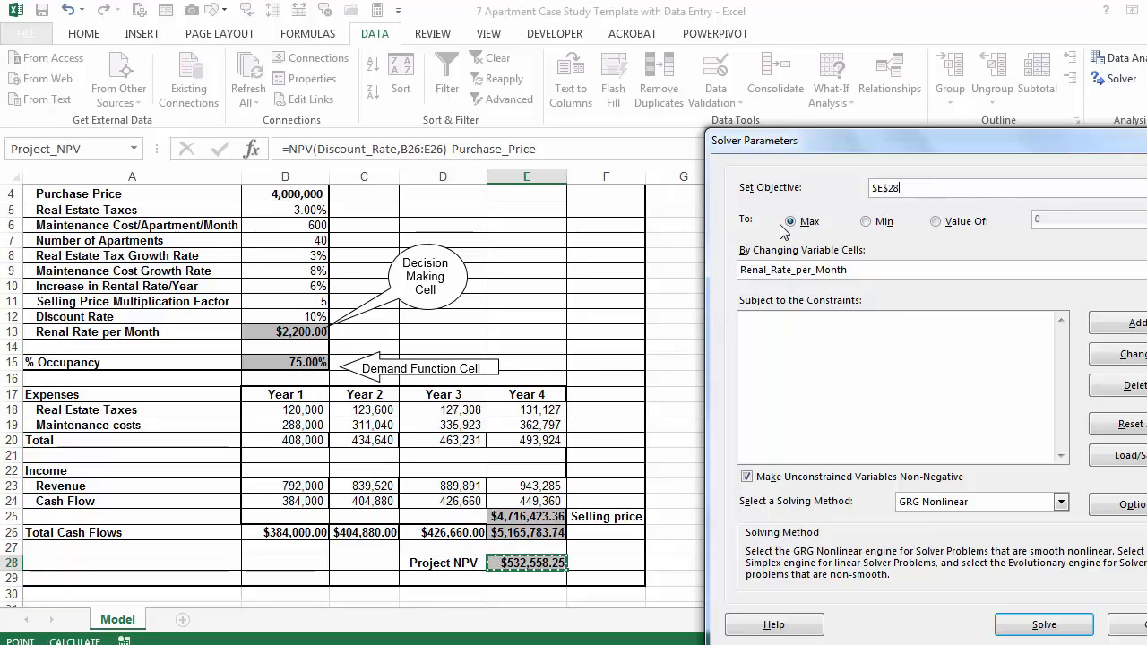
Set the rental rate cell B13 as Solver's changing variable, solve with GRG Nonlinear, and keep the solution
left_click_drag(868, 269, 737, 271)
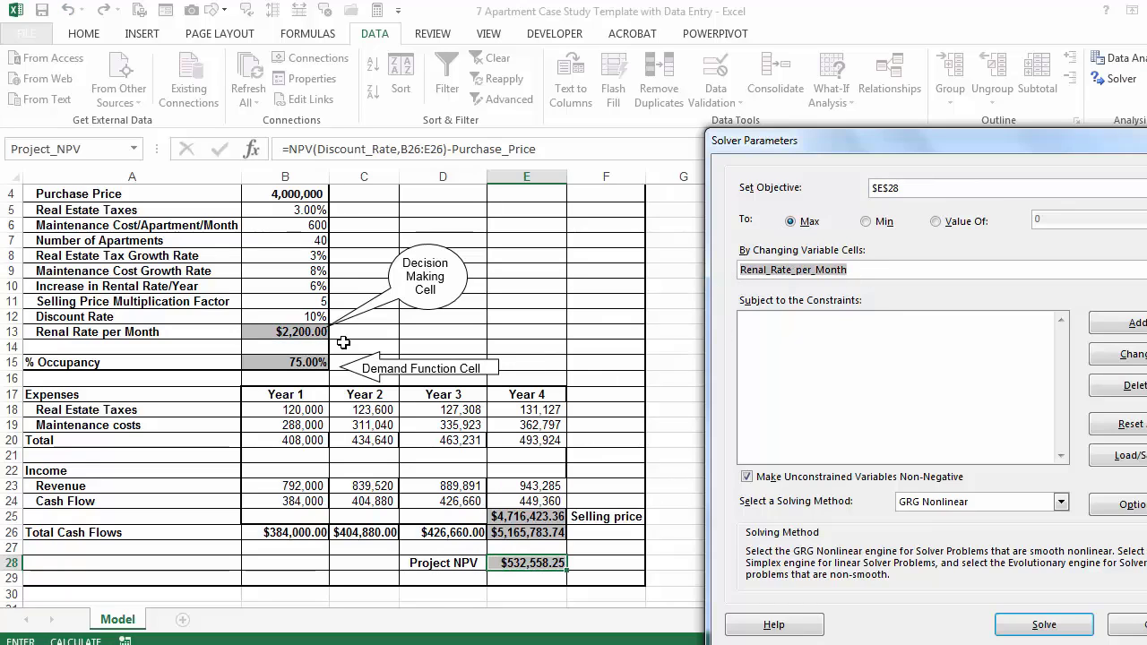
left_click(304, 331)
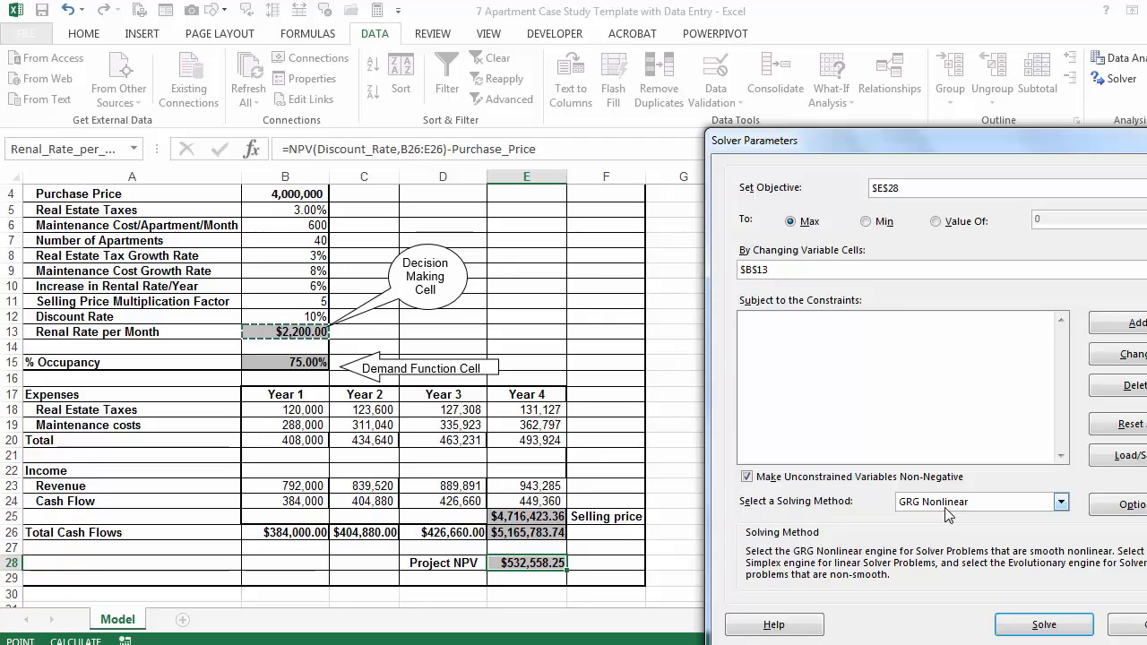
left_click(1049, 625)
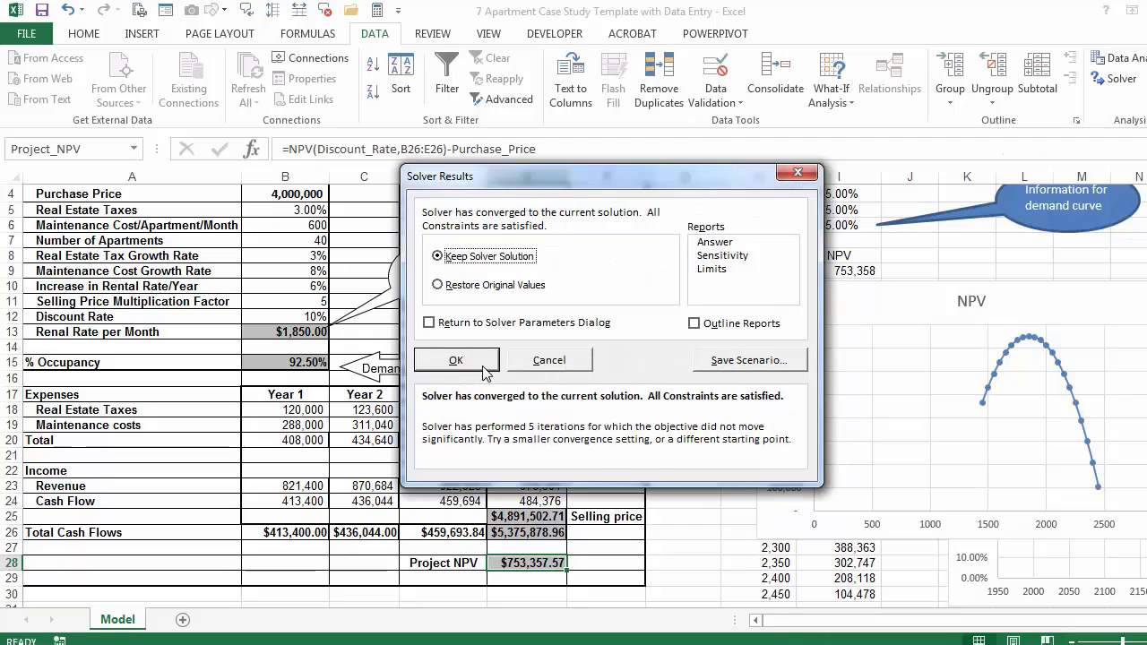
left_click(485, 369)
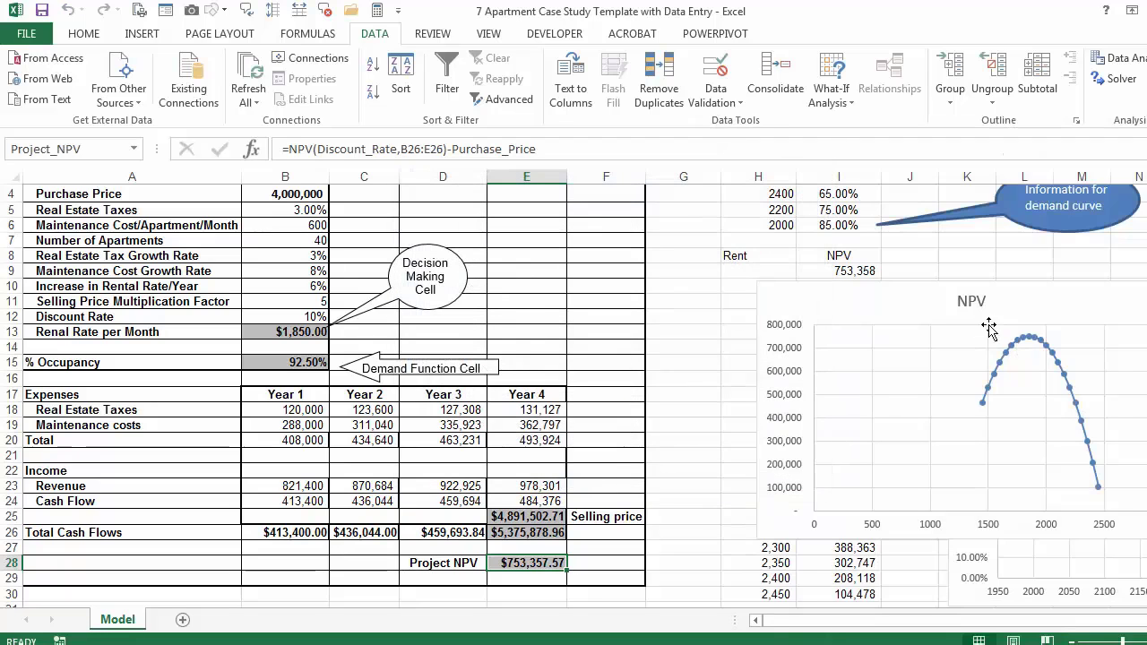
Move the NPV chart clear of the rent list, and inspect the solved rental rate in B13 and occupancy formula in B15
left_click_drag(964, 283, 1076, 271)
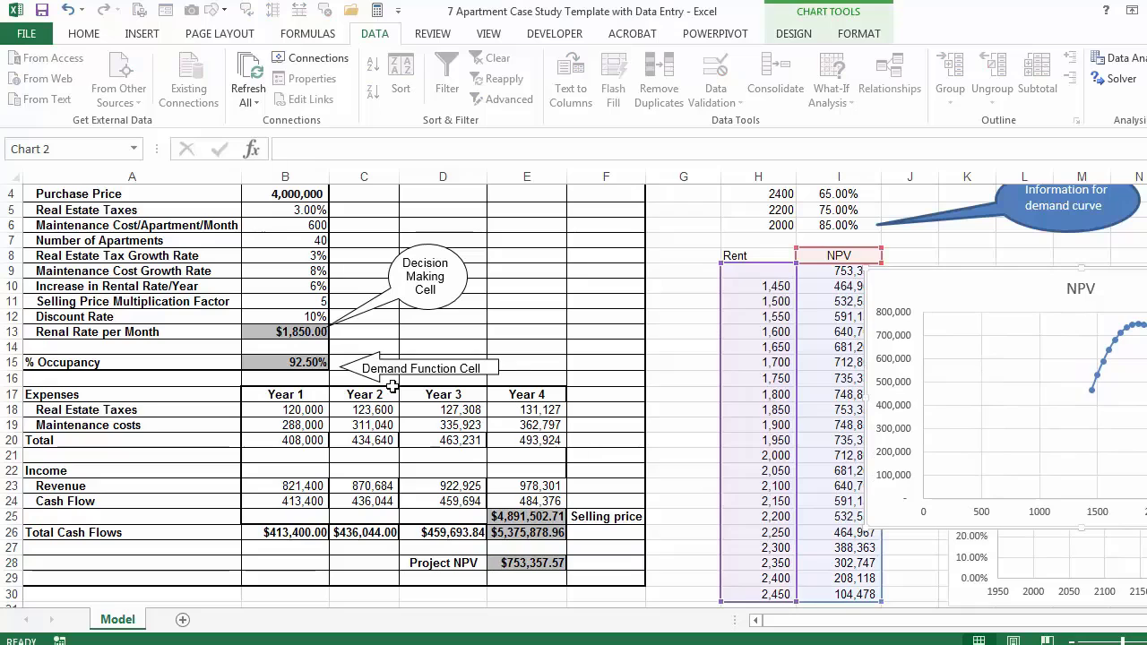
left_click(305, 333)
scroll(421, 444, "up", 1)
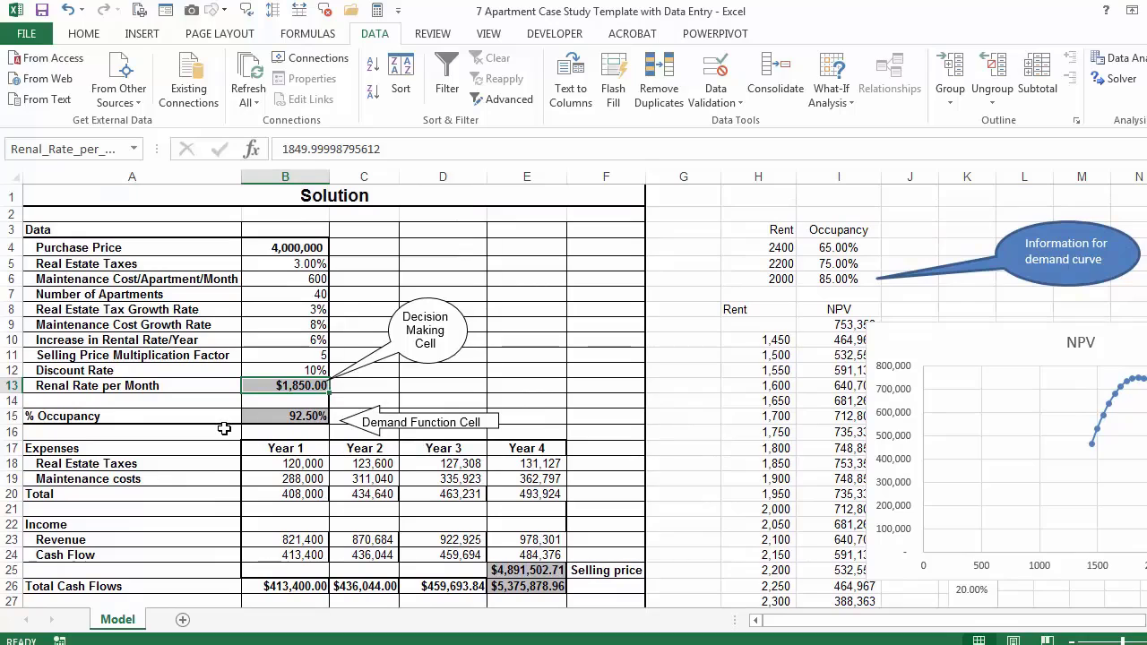
left_click(253, 417)
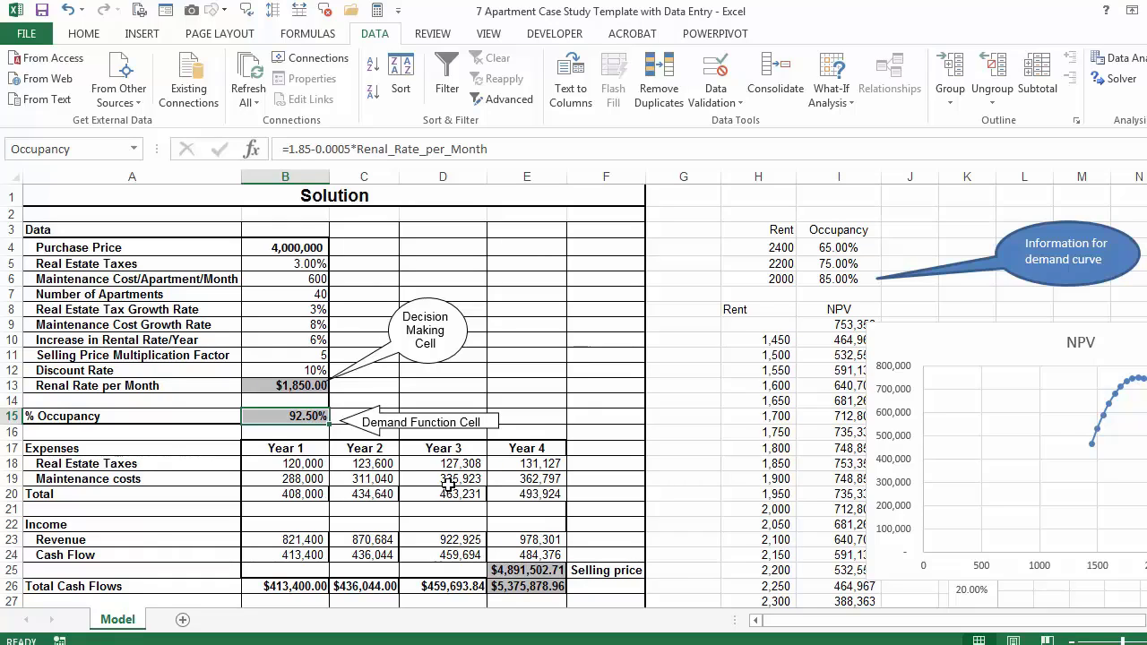
left_click(511, 581)
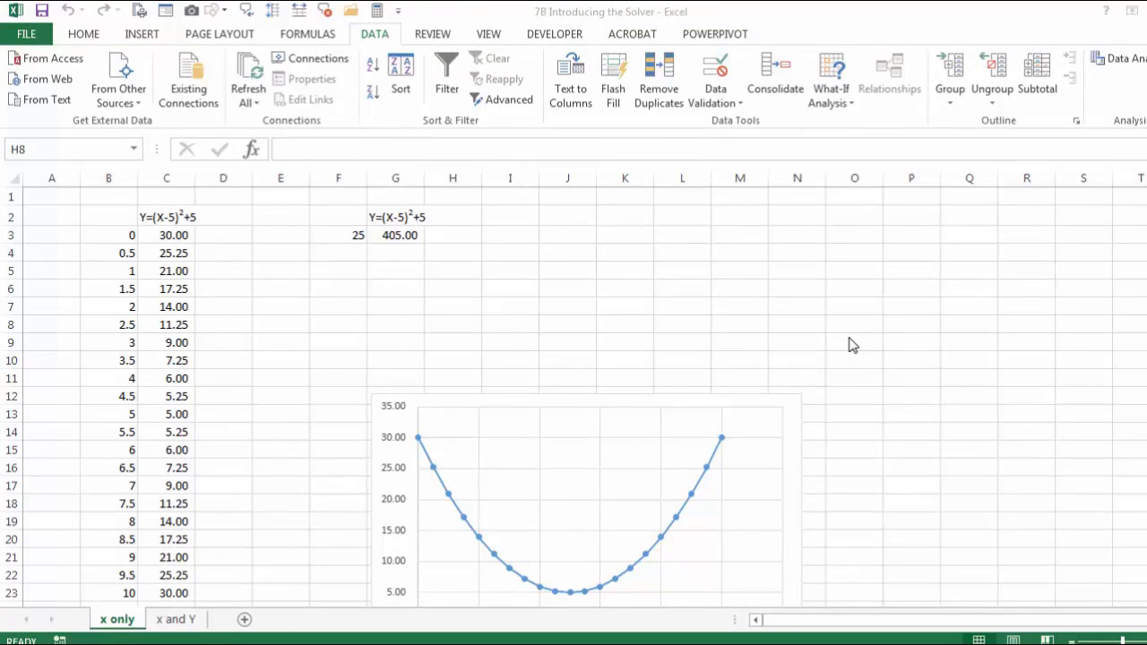
Enable the Solver Add-in in Excel's list of available add-ins, leaving the Analysis ToolPak enabled
left_click(278, 303)
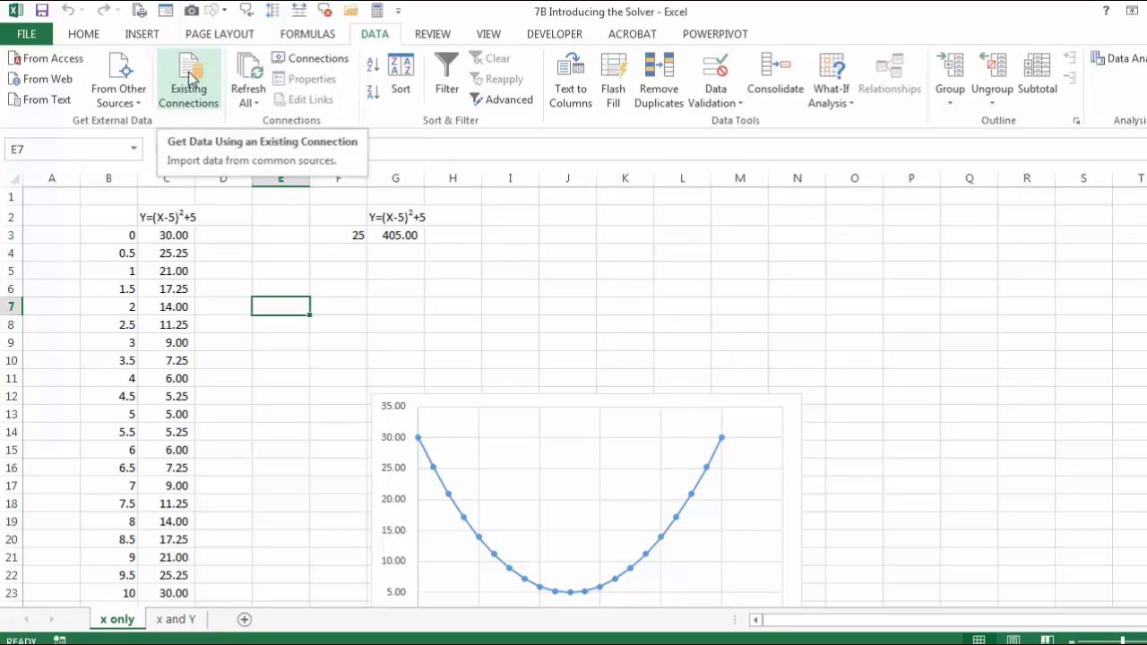
left_click(25, 35)
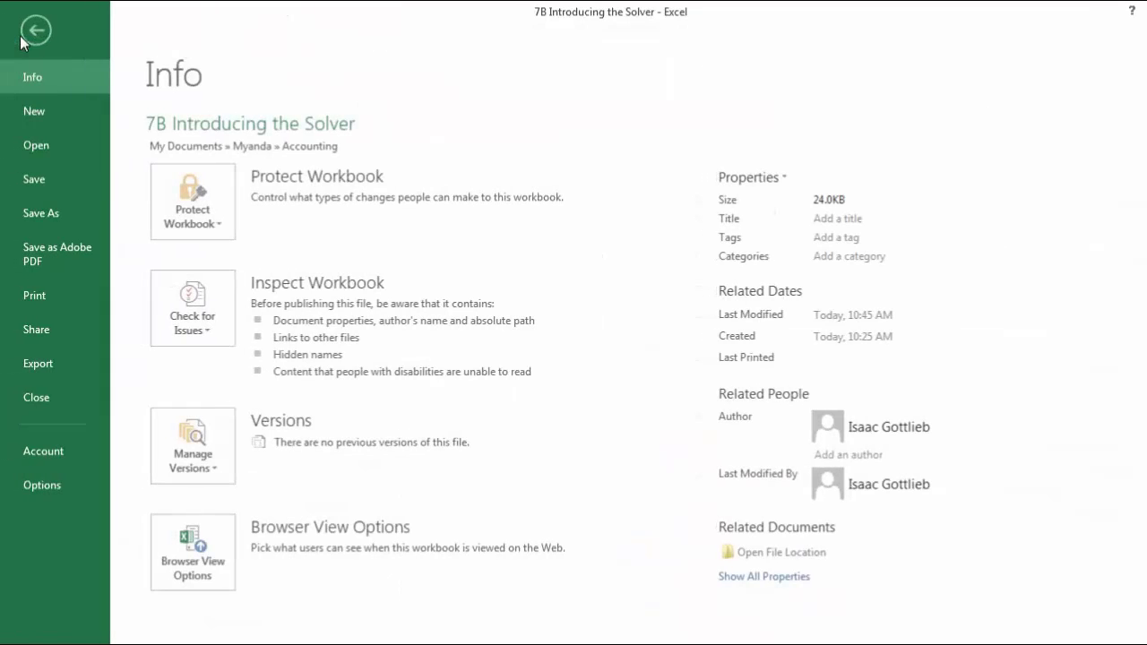
left_click(33, 483)
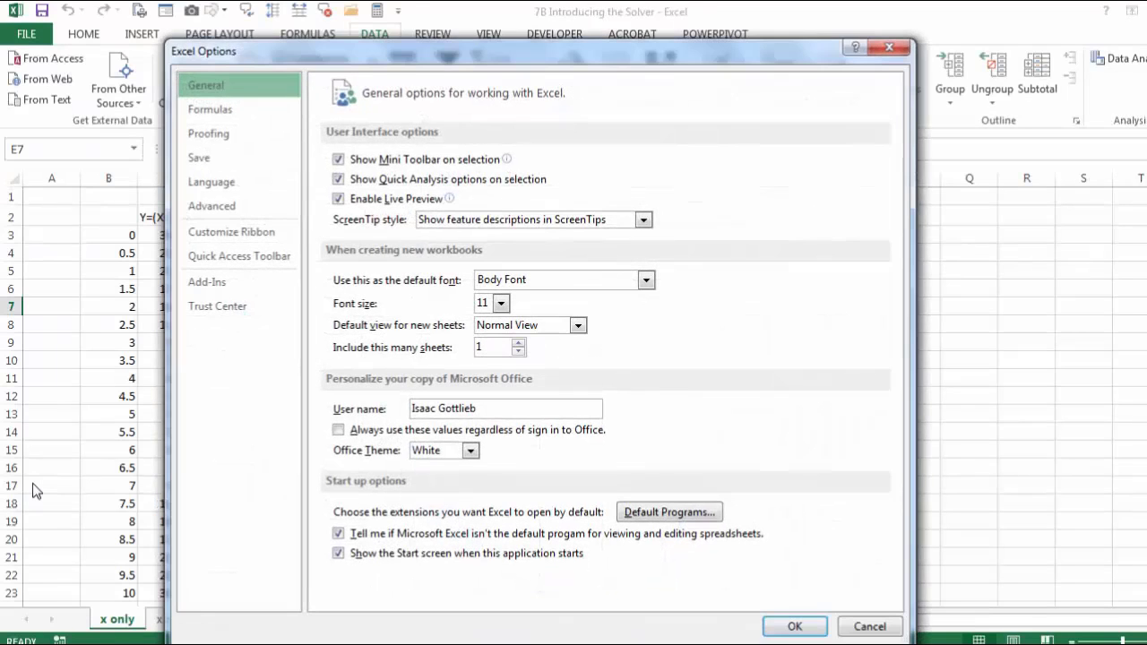
left_click(217, 285)
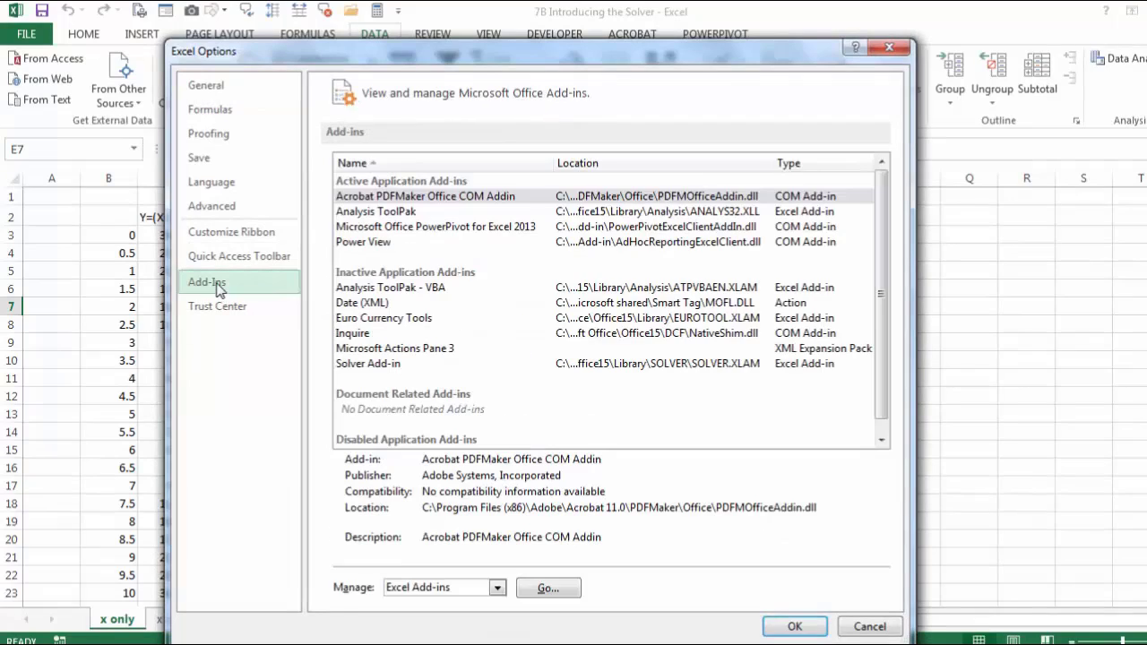
left_click(398, 369)
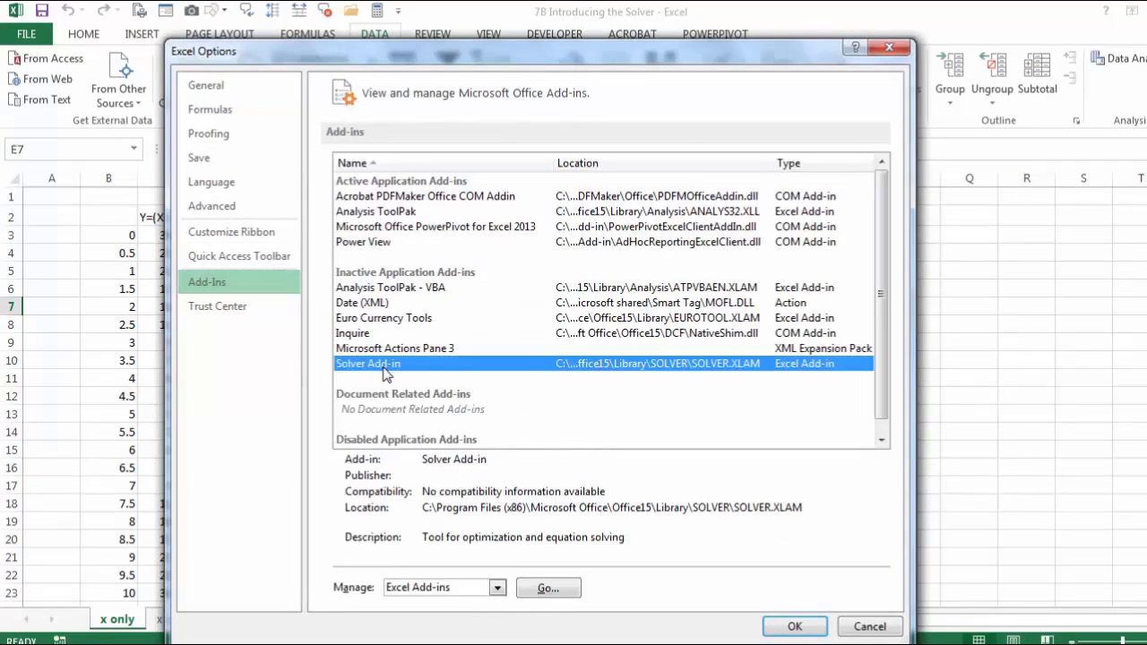
left_click(541, 591)
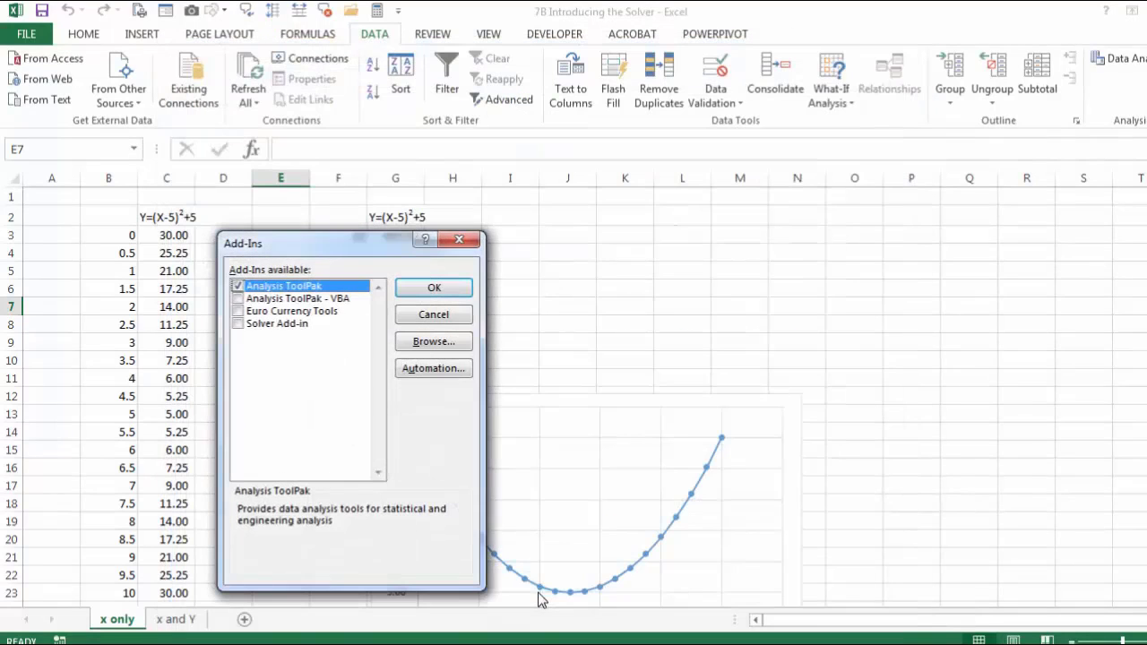
left_click(237, 323)
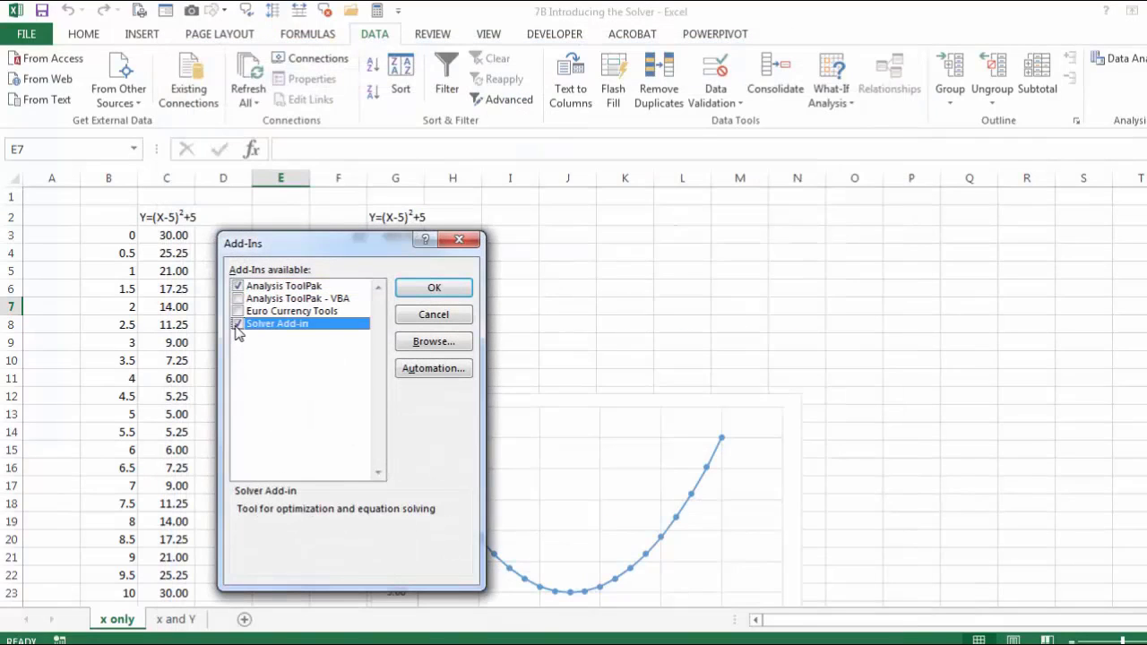
left_click(432, 287)
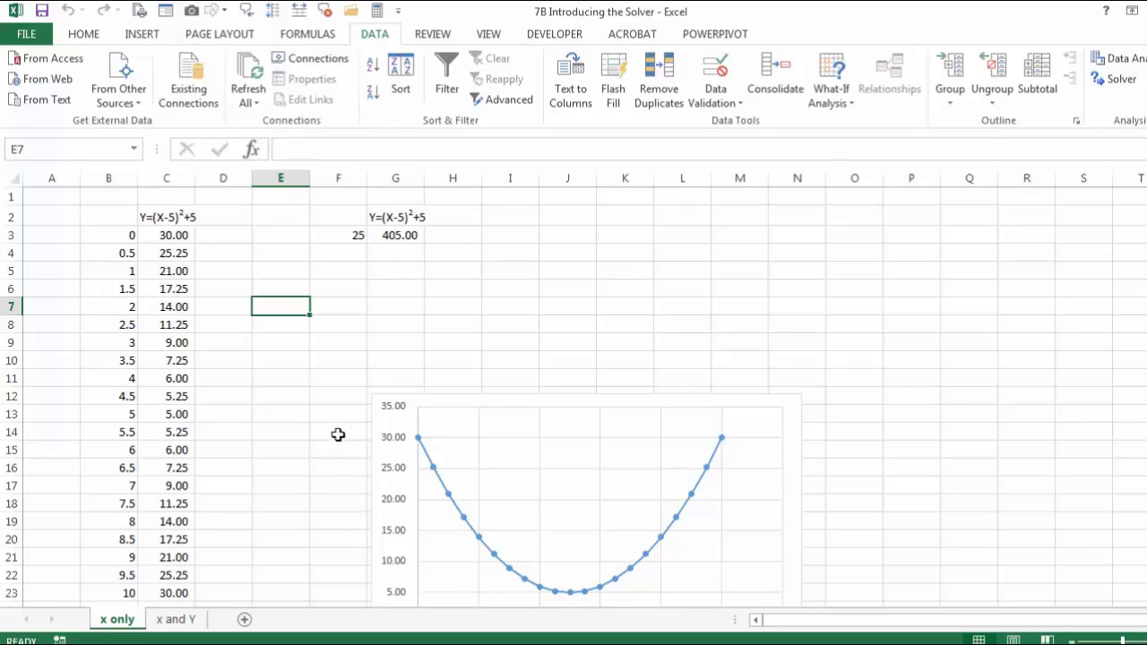
Examine the Y formulas in C3, C4, C5 and C7 and the X values in column B from B3 to B23
left_click(209, 335)
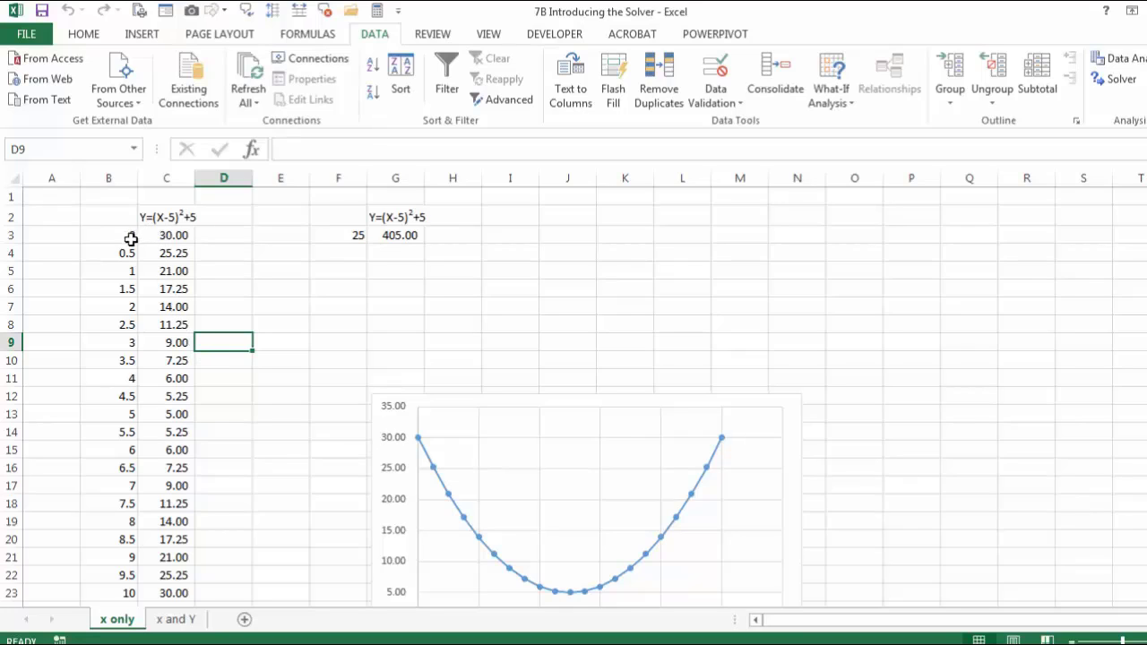
left_click(168, 236)
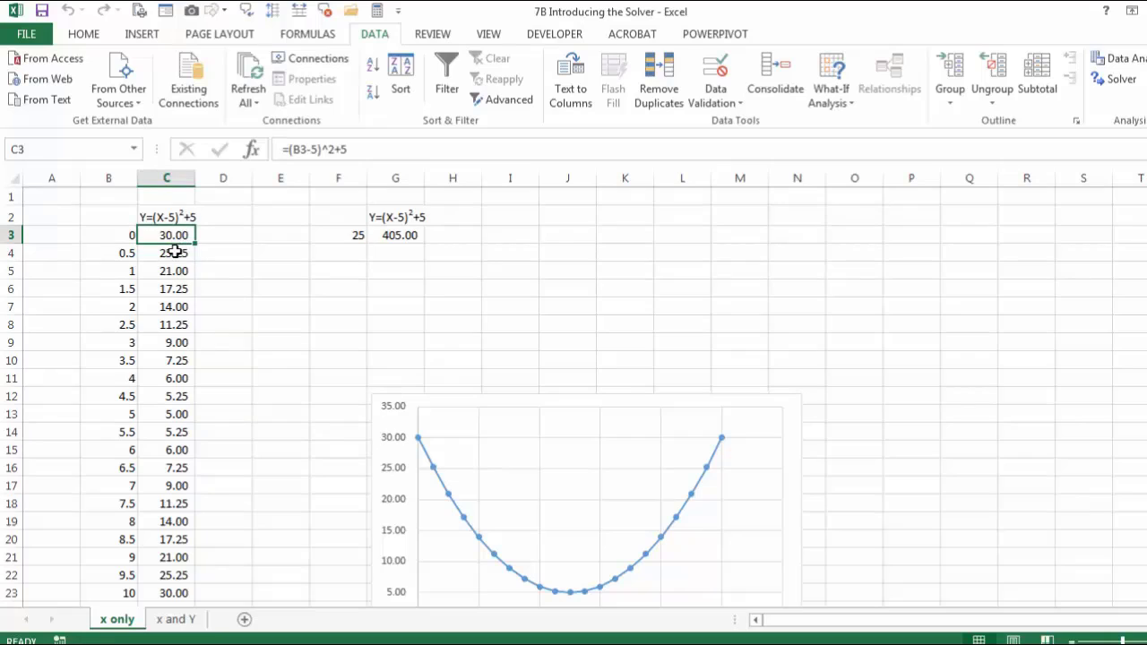
left_click(179, 252)
left_click(177, 269)
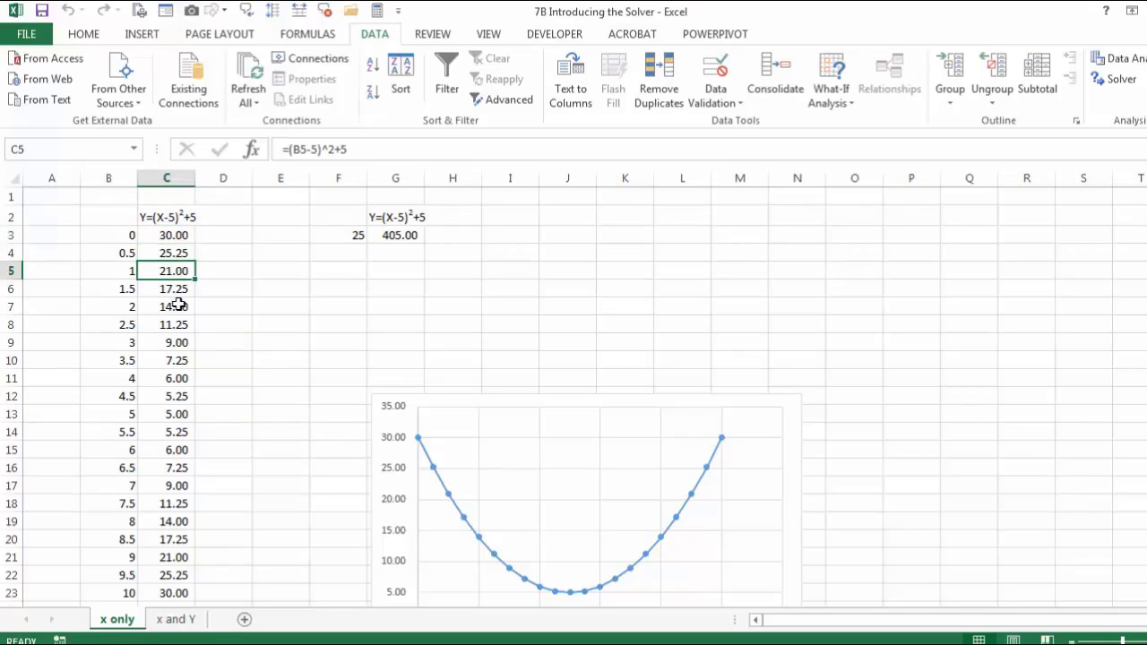
left_click(179, 305)
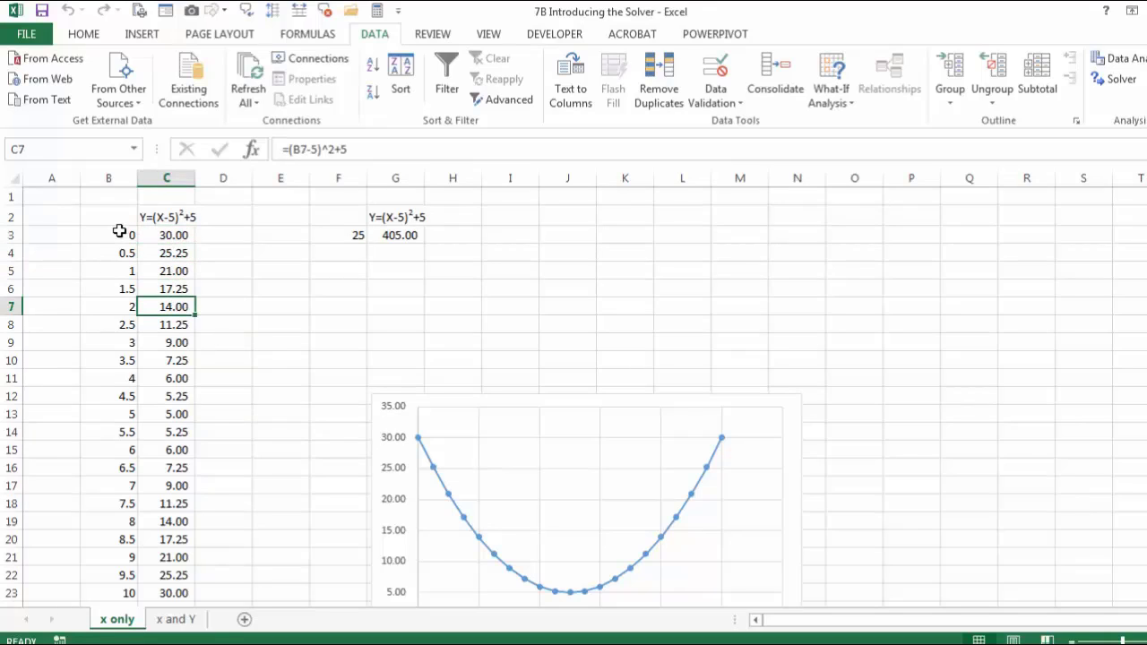
left_click(119, 231)
left_click(120, 596)
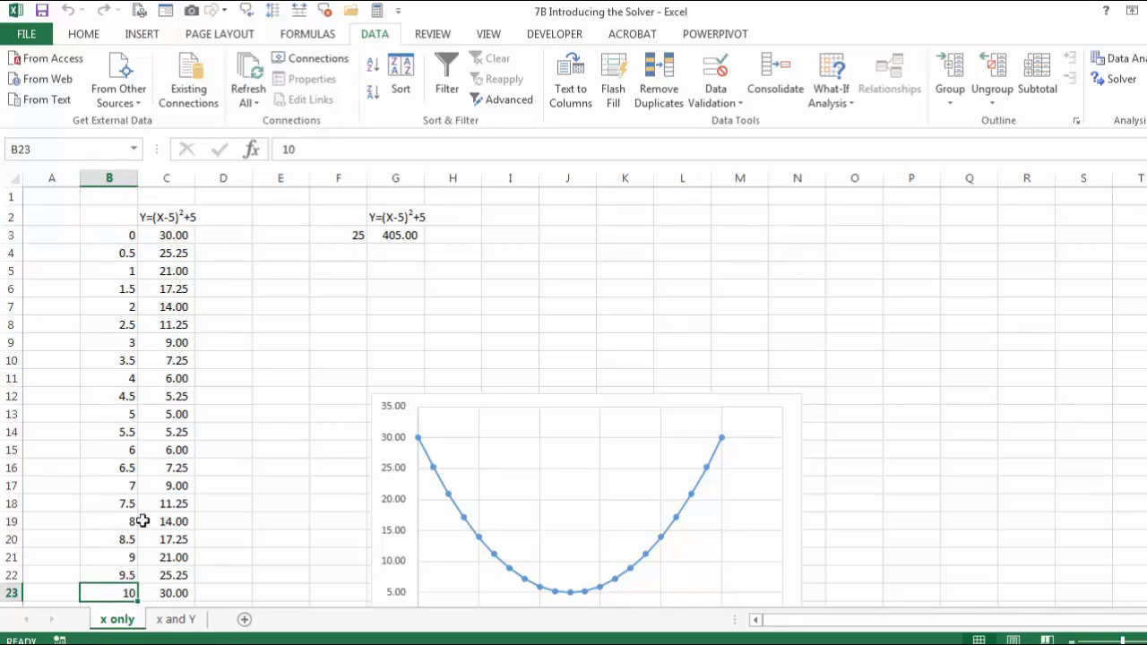
Fill the formula =(B3-5)^2+5 from C3 down through C23
left_click(176, 235)
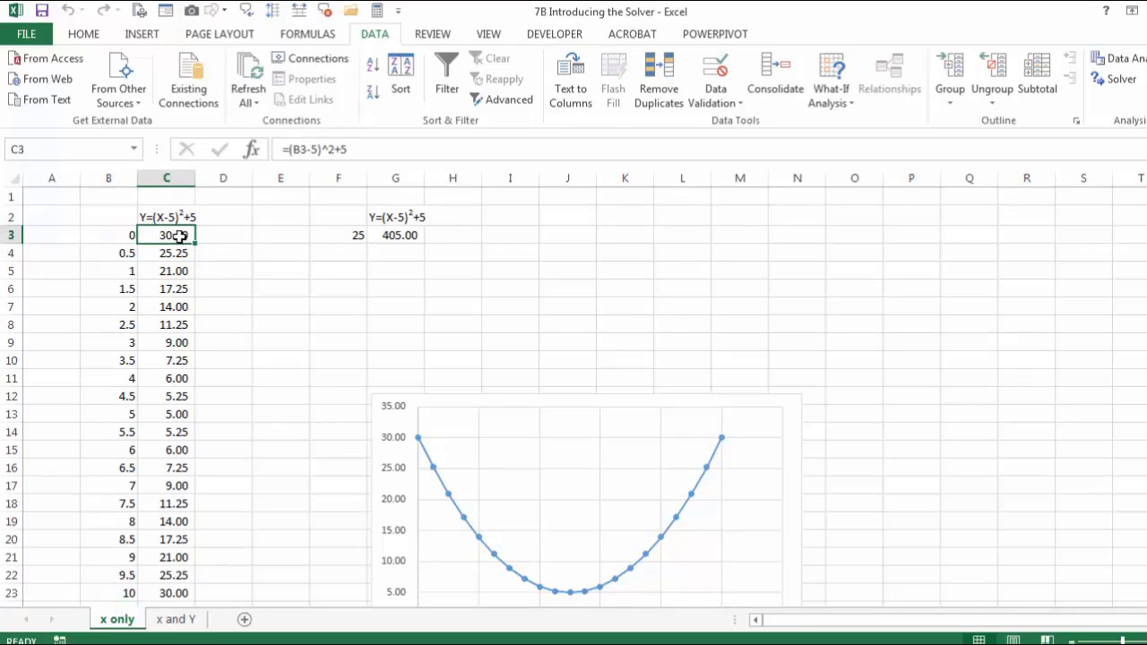
double_click(179, 236)
key("Escape")
double_click(195, 245)
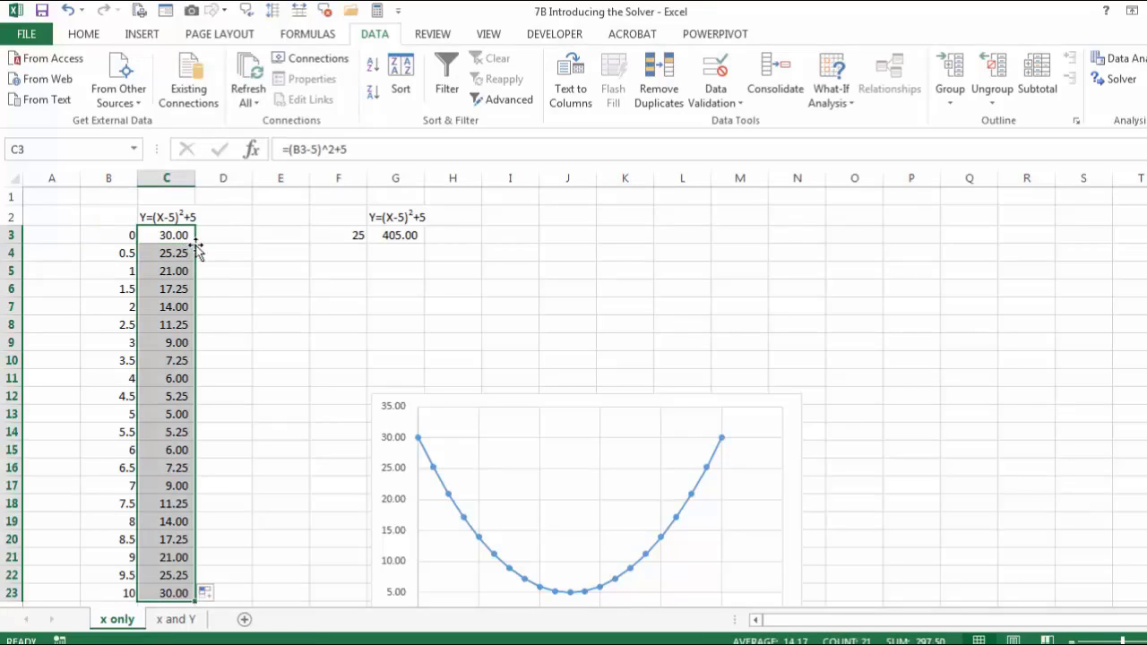
Inspect the Y formula in C13 and the lowest point of the curve on the chart
left_click(172, 415)
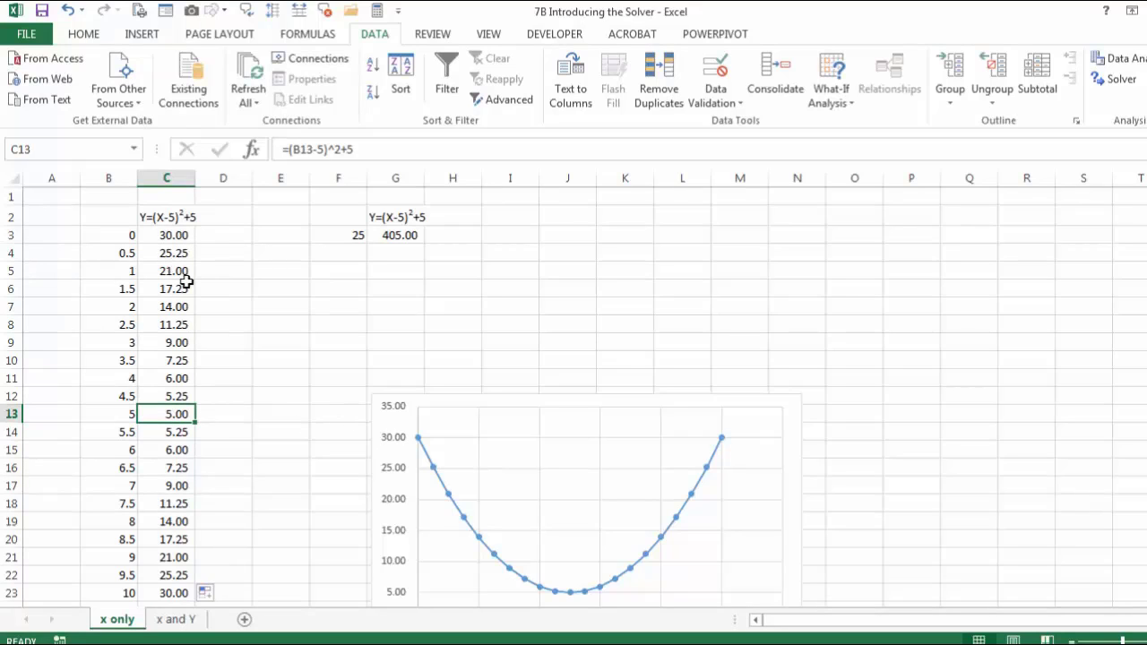
scroll(179, 282, "down", 1)
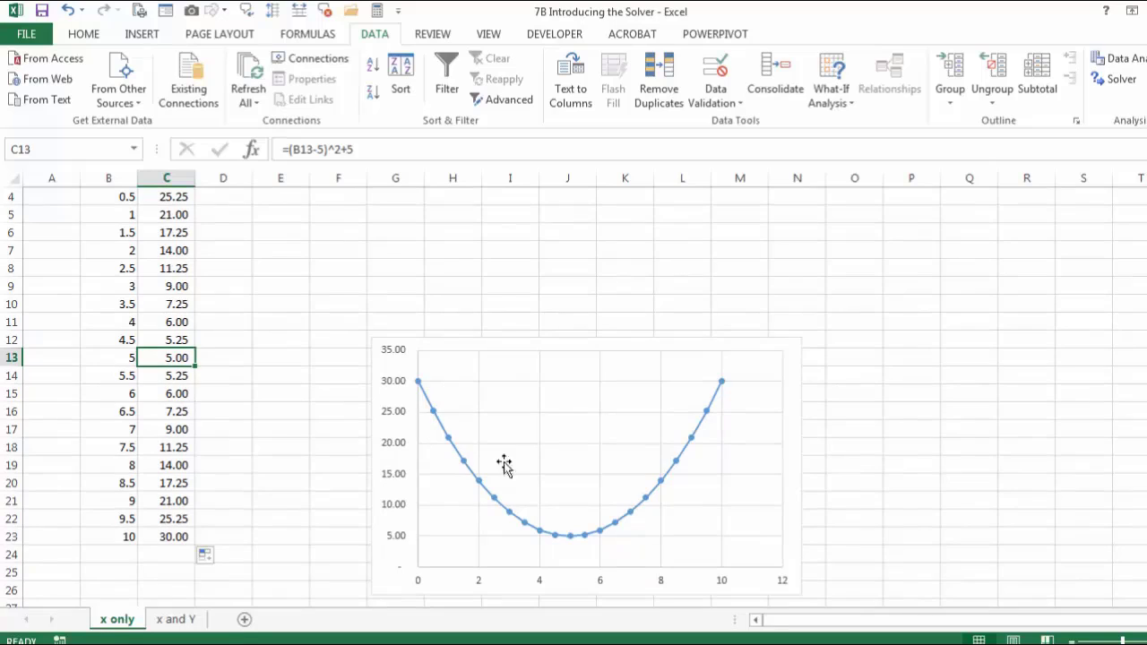
mouse_move(573, 542)
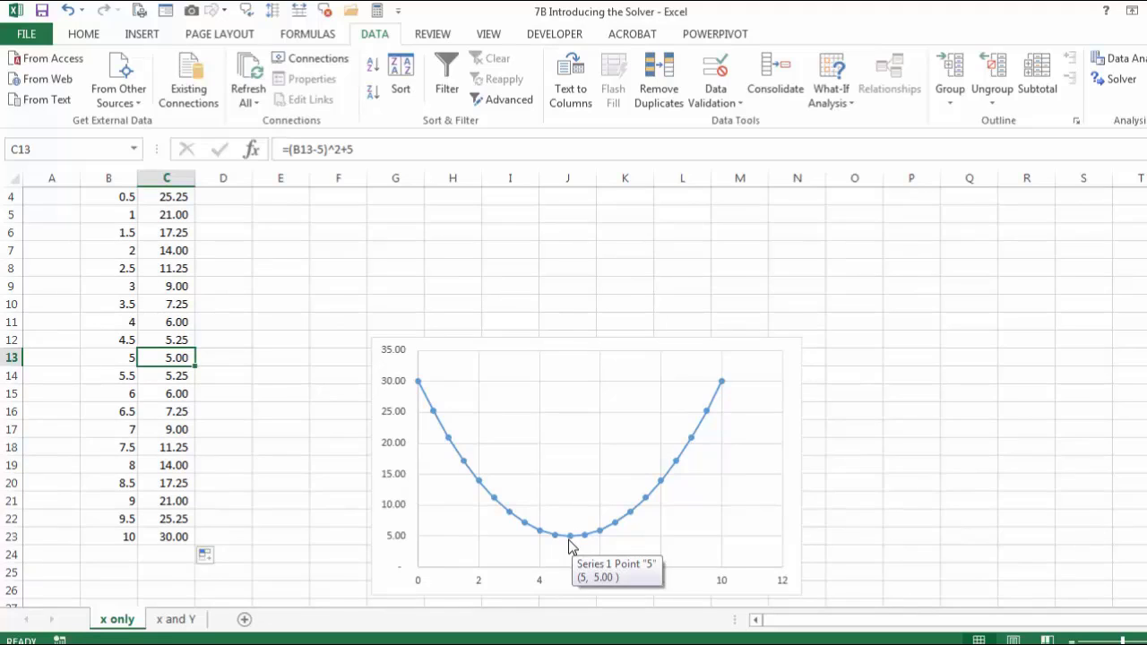
scroll(418, 353, "up", 1)
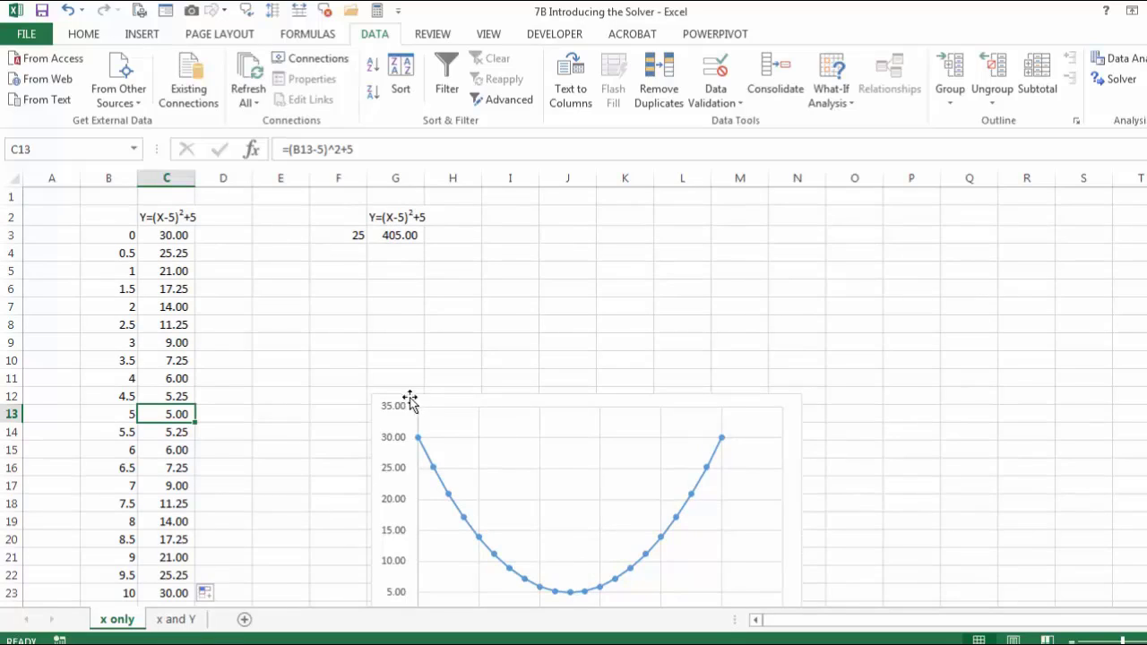
Check the single-point formula in G3 and its input F3, and set G3 as Solver's objective to Min
left_click(390, 235)
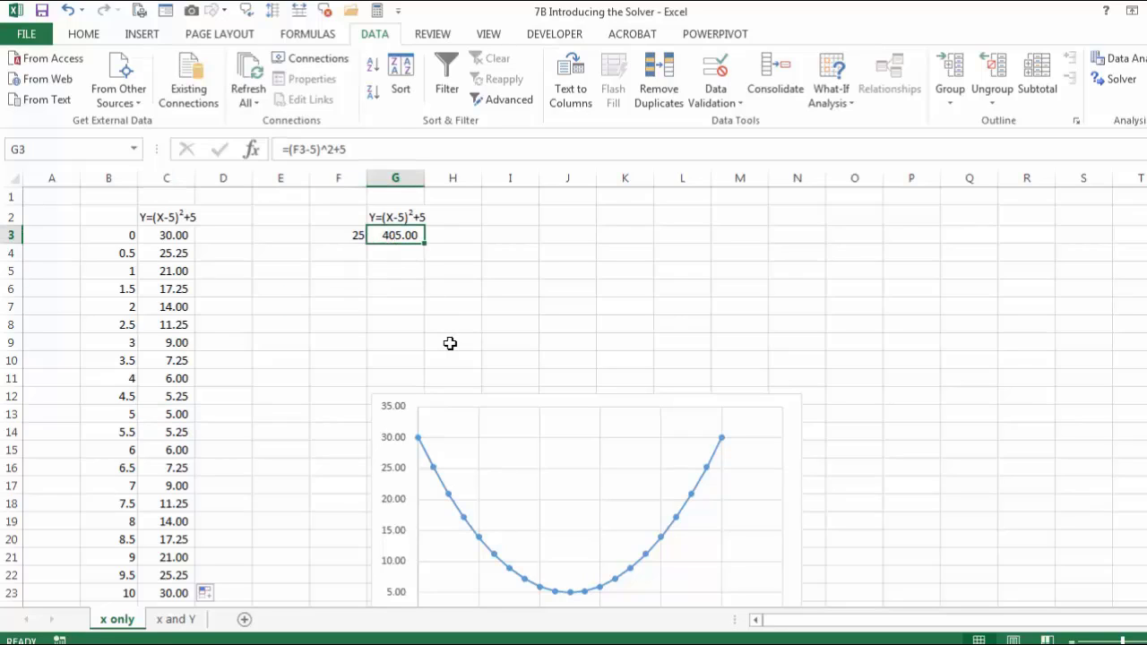
left_click(337, 237)
left_click(386, 235)
left_click(1120, 79)
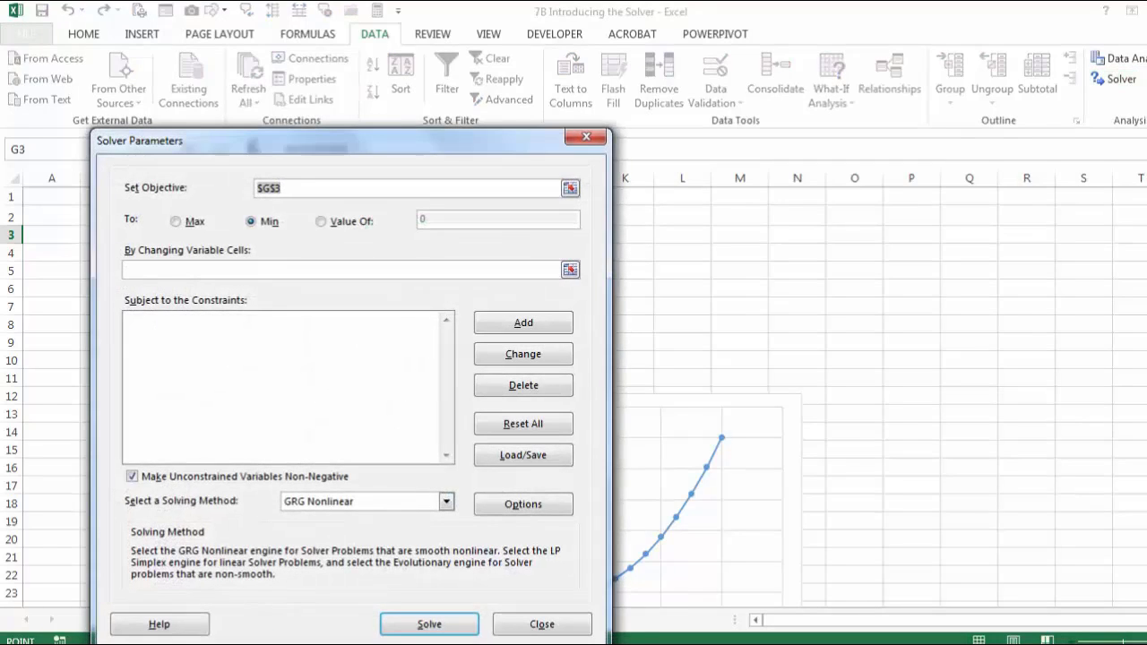
left_click_drag(492, 135, 812, 135)
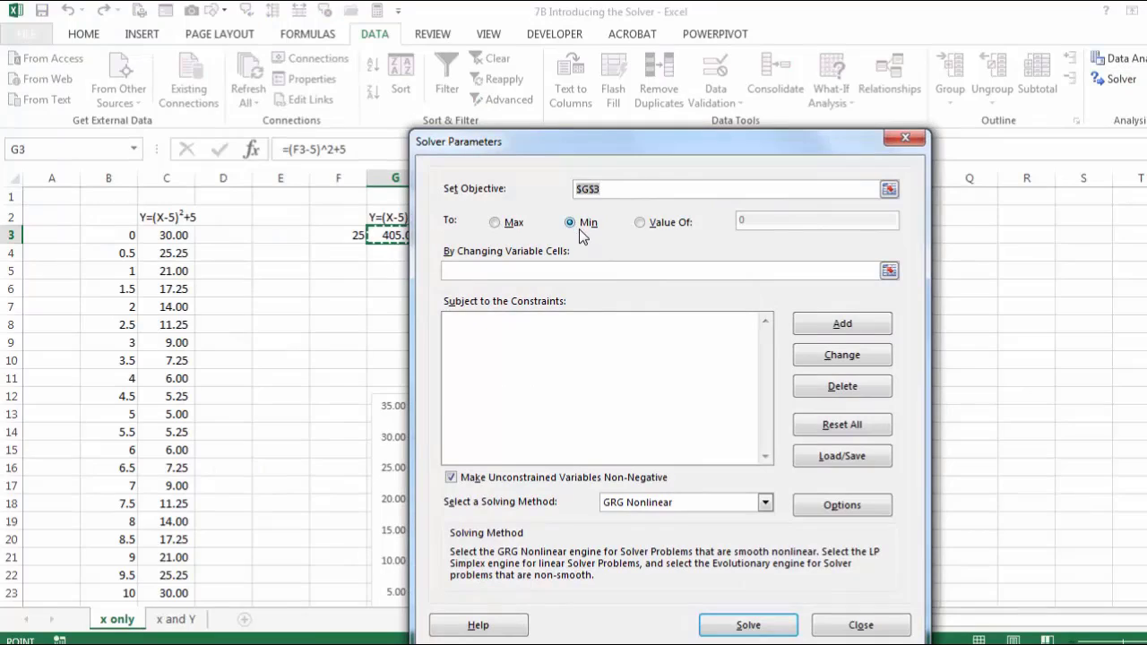
left_click(496, 222)
left_click(568, 223)
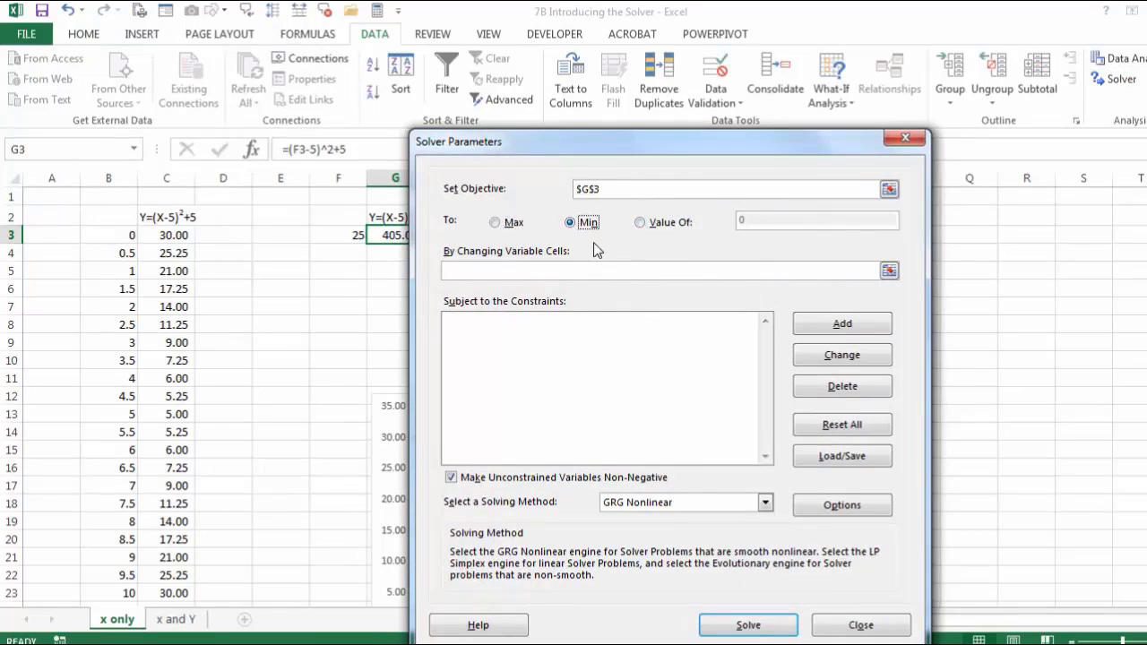
Set F3 as Solver's changing variable cell, solve with GRG Nonlinear, and keep the Solver solution
left_click_drag(613, 149, 798, 176)
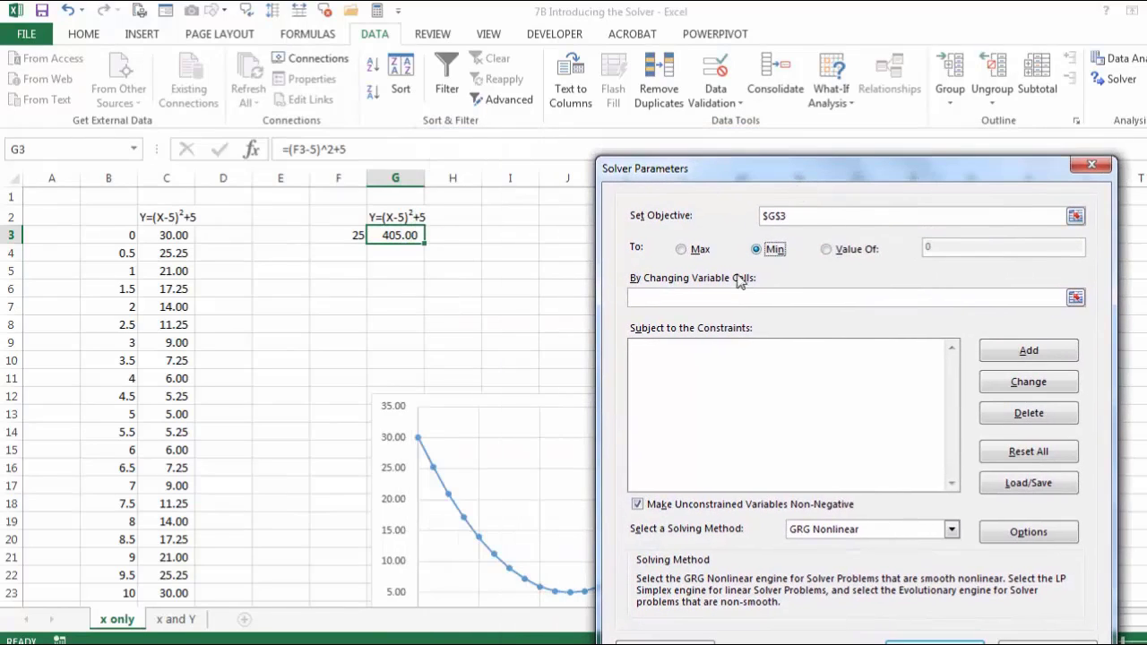
left_click(731, 302)
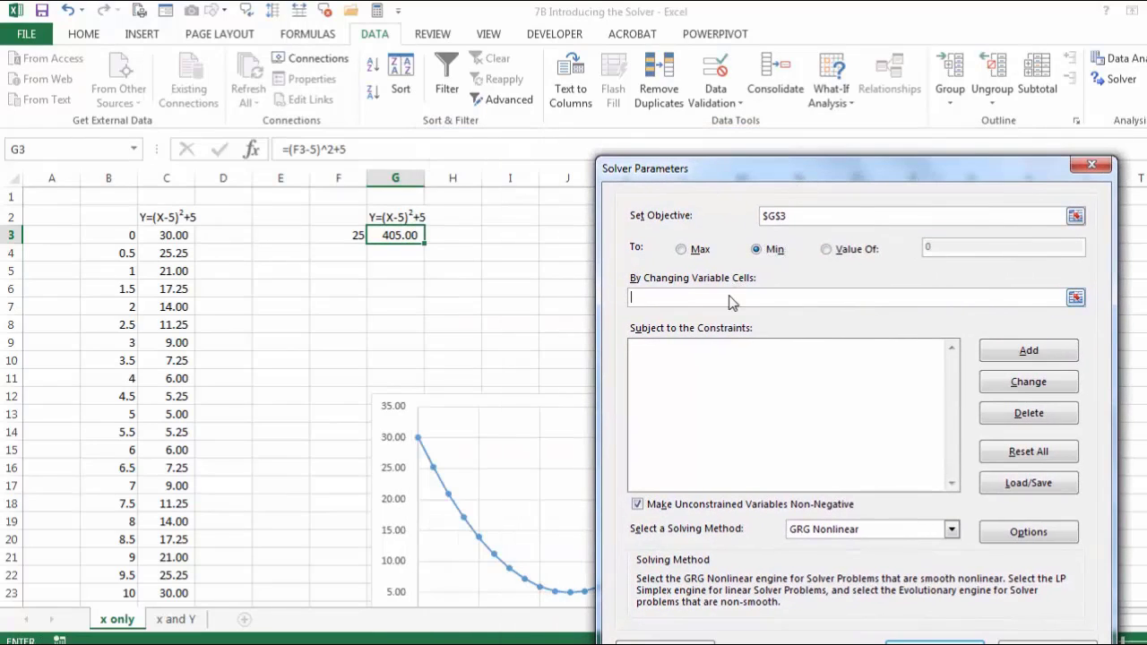
left_click(345, 235)
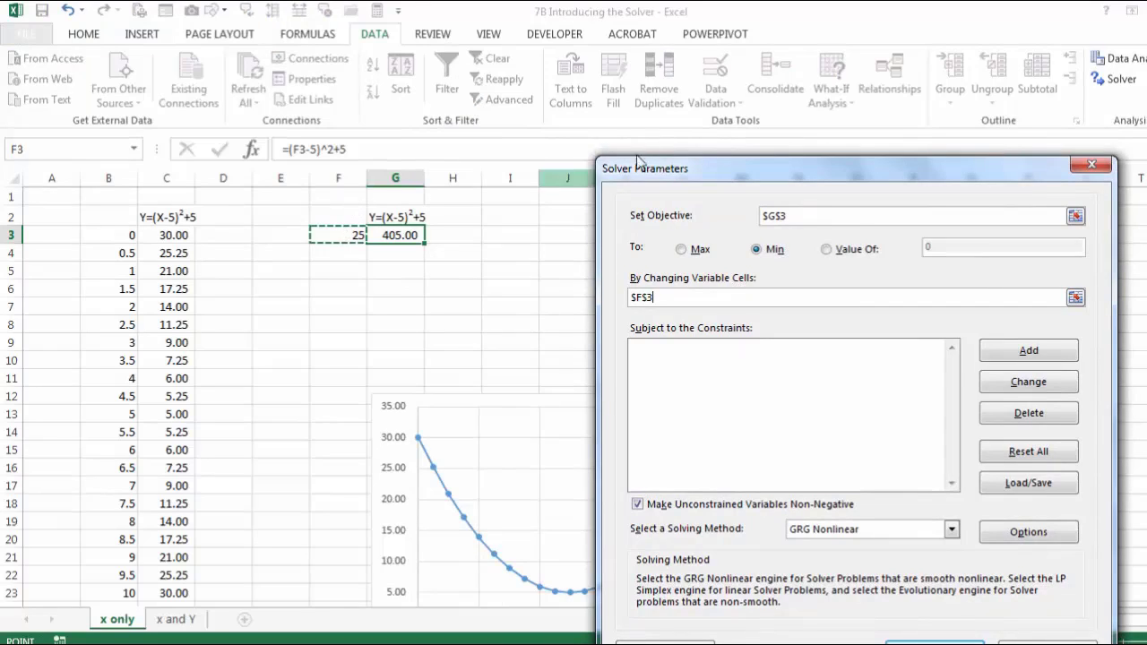
left_click_drag(678, 171, 662, 148)
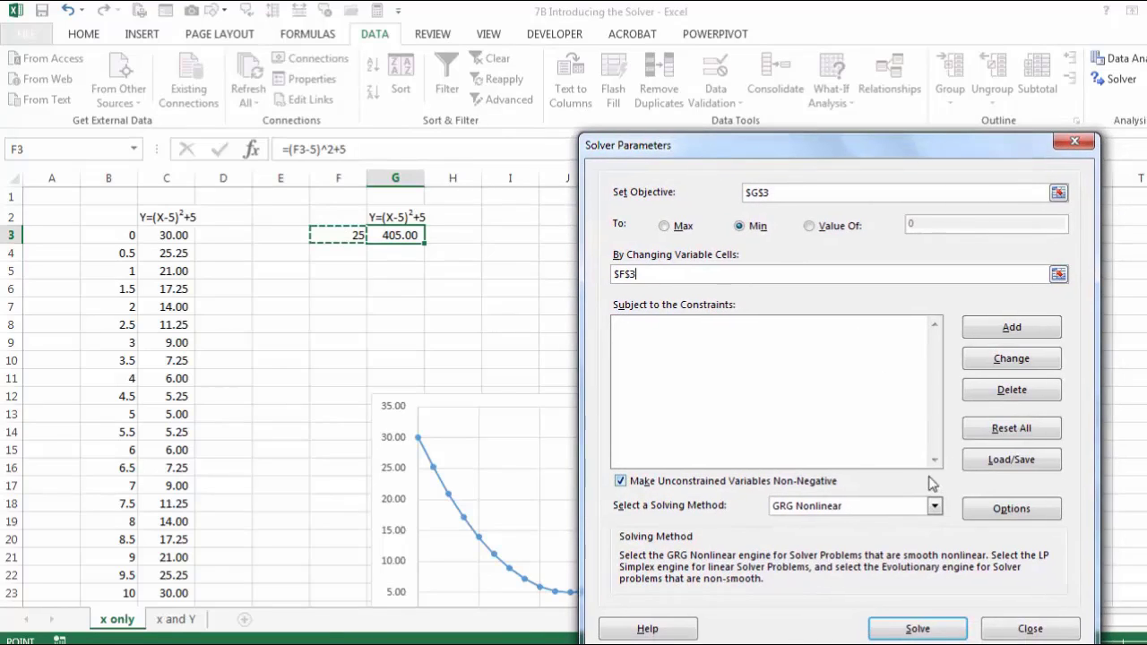
left_click(934, 508)
left_click(934, 508)
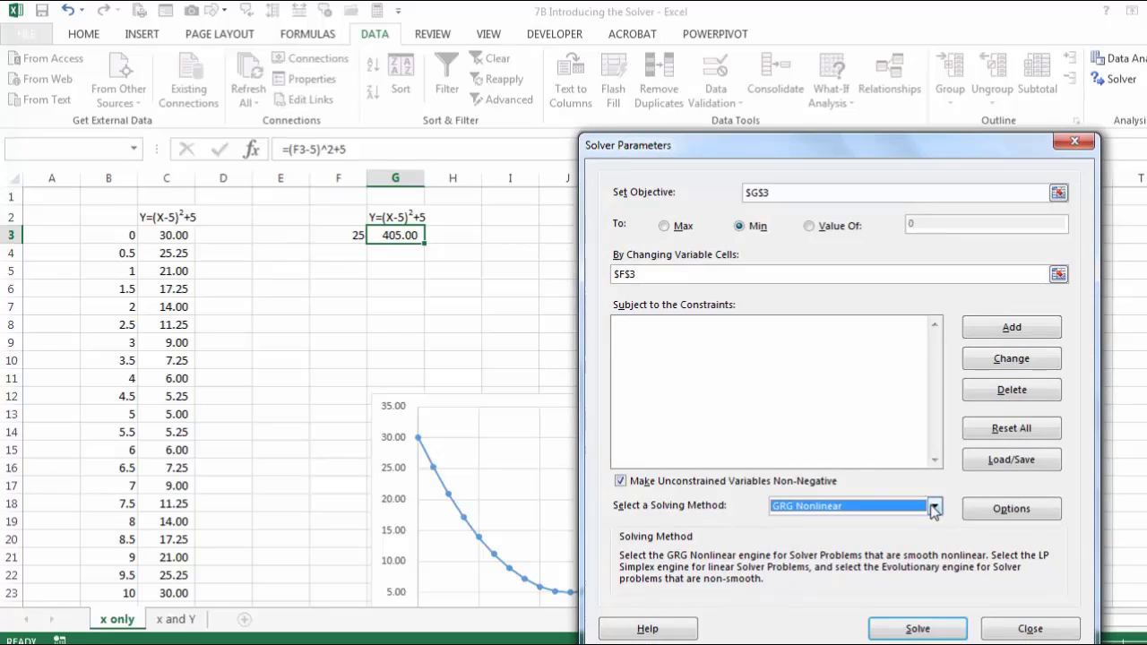
left_click(917, 628)
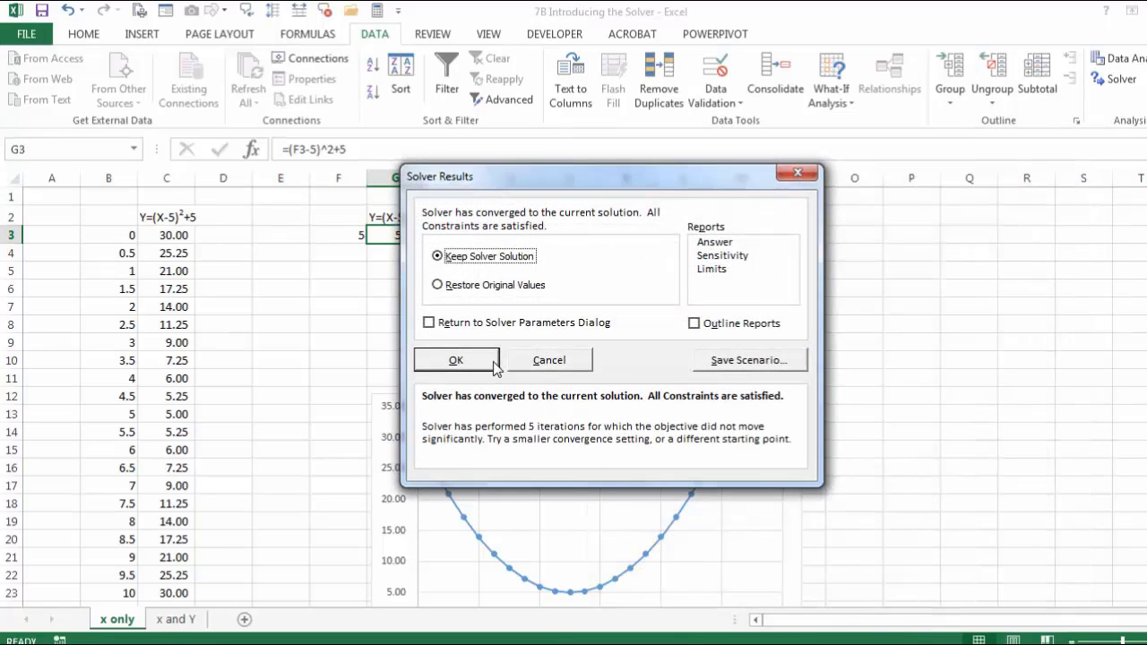
left_click(495, 365)
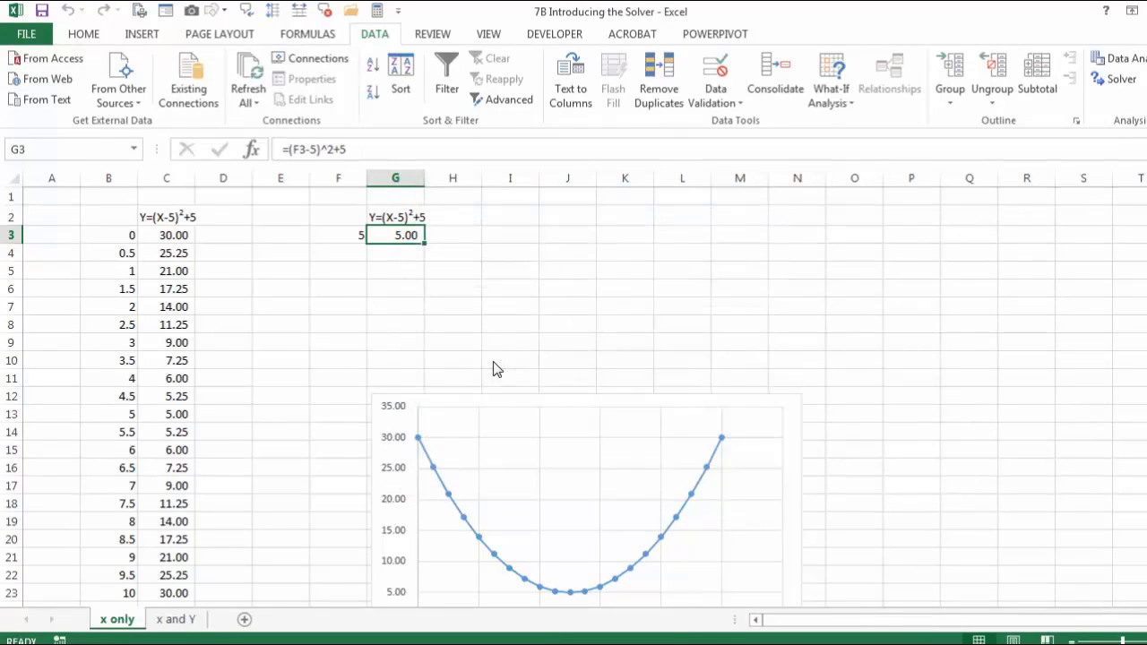
Compare the solved X in F3 and the Y formula cell G3 with the curve on the chart
scroll(505, 507, "down", 1)
scroll(475, 489, "up", 1)
left_click(346, 234)
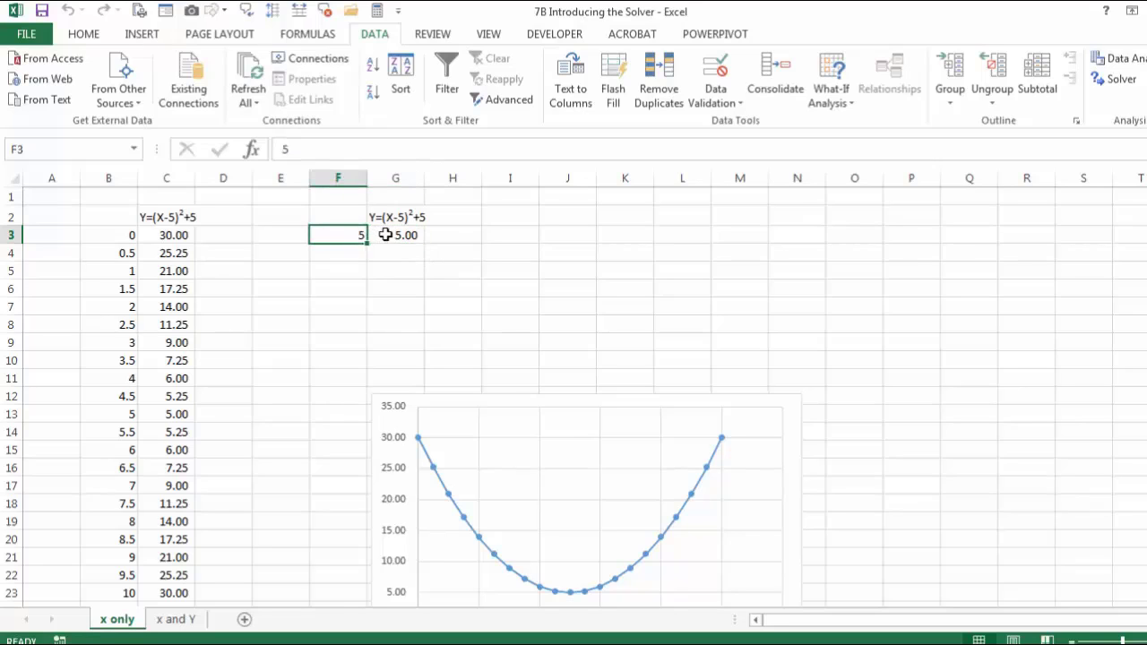
left_click(385, 235)
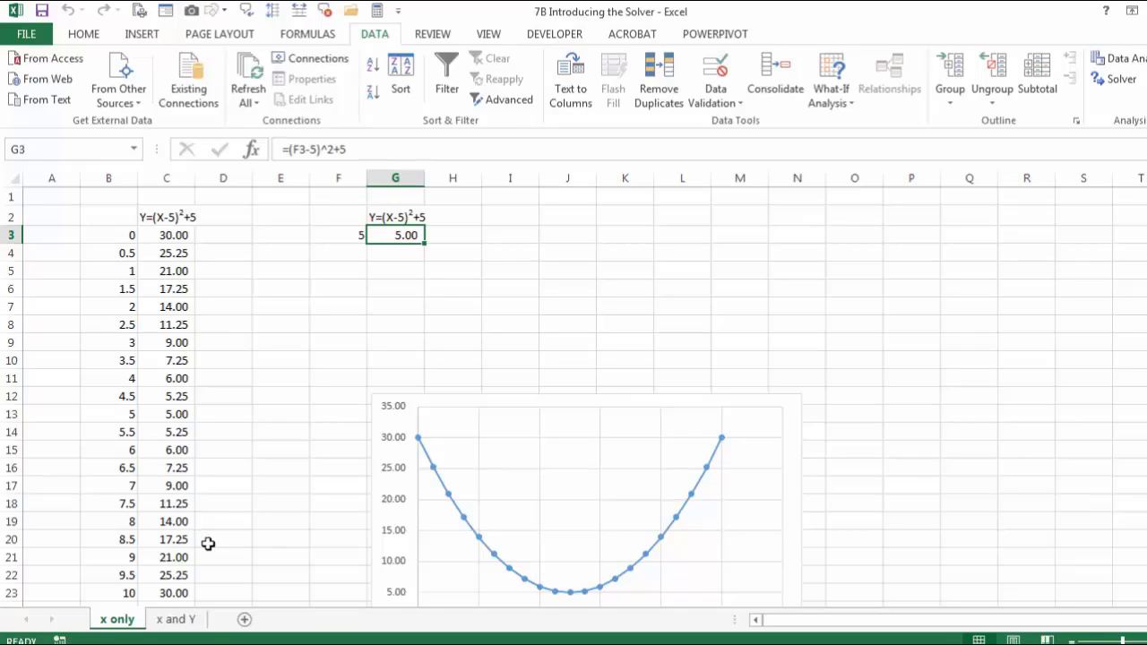
Switch to the "x and Y" sheet and inspect the Z equation heading in C2 without changing it
left_click(177, 619)
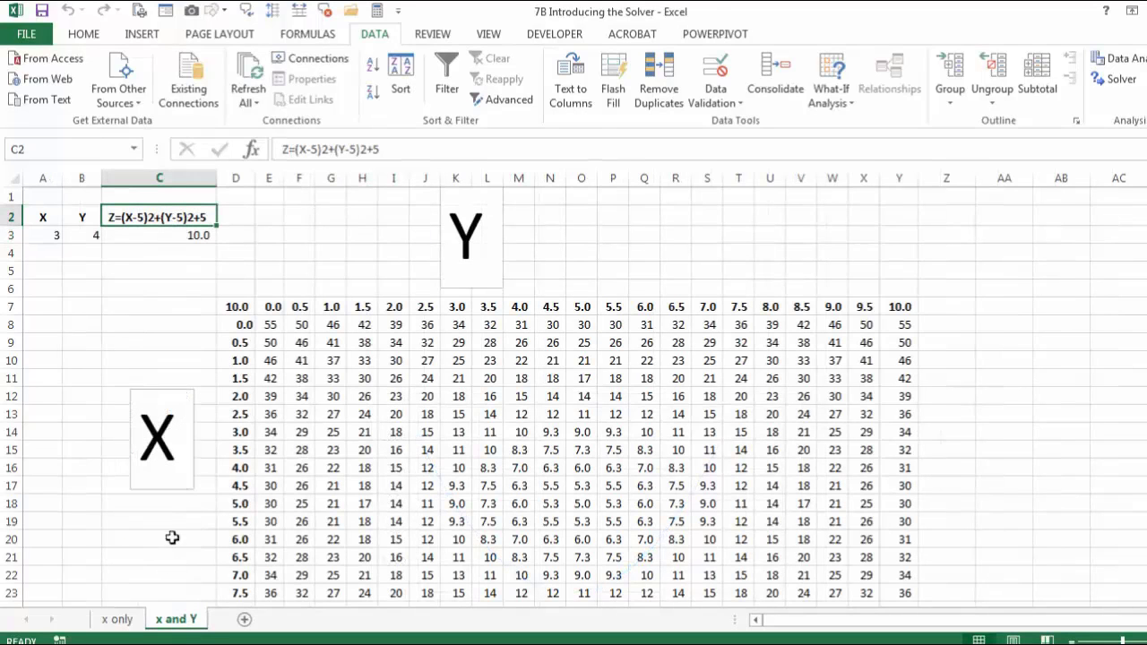
double_click(184, 217)
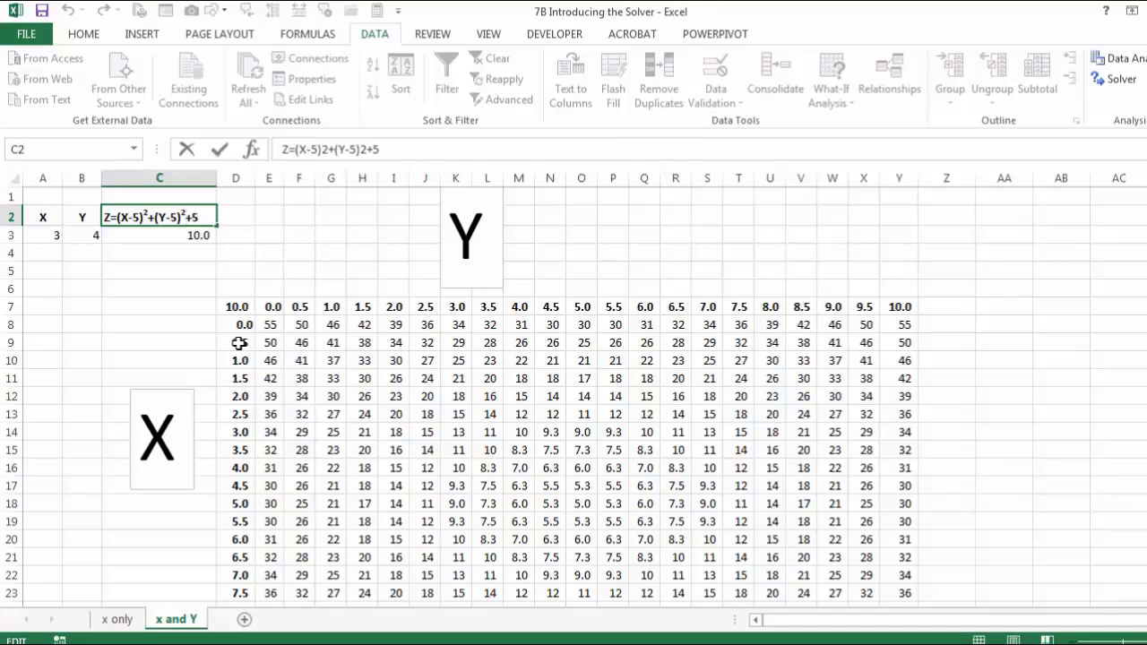
key("Escape")
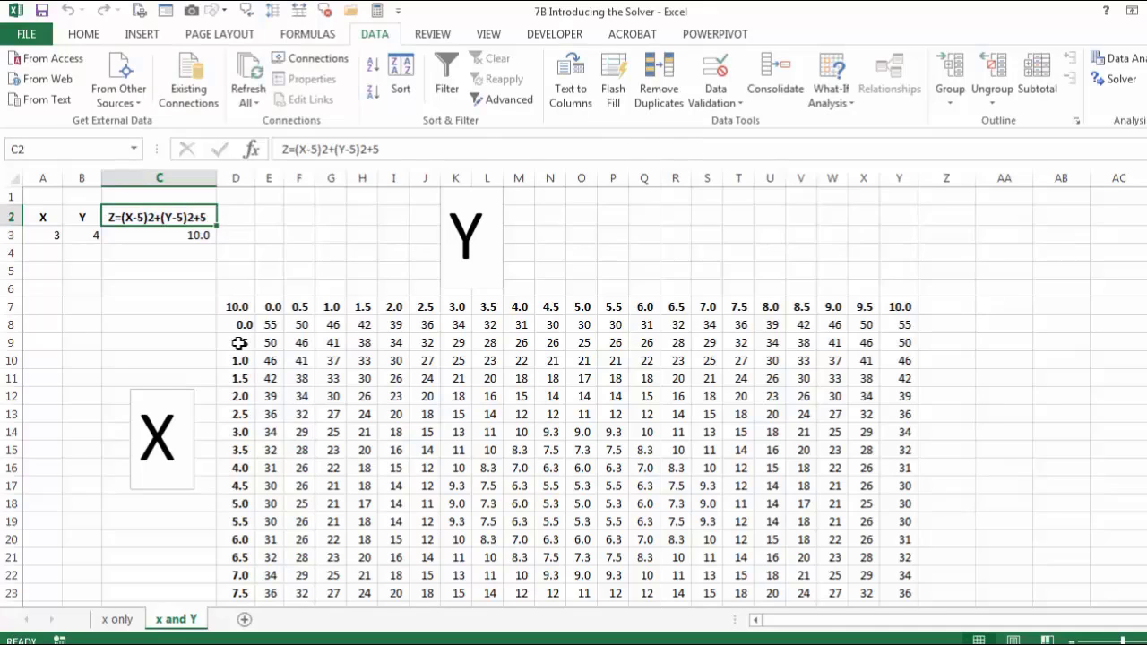
Set X in A3 and Y in B3 to 1 to test the Z formula in C3
left_click(157, 238)
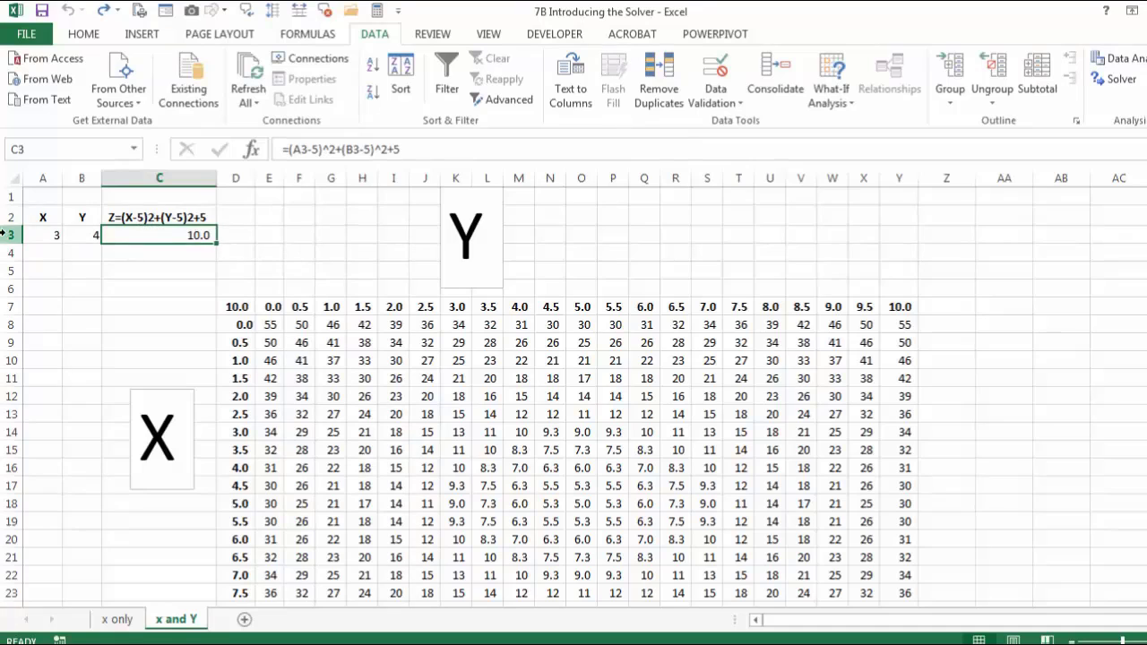
left_click(40, 238)
type("1")
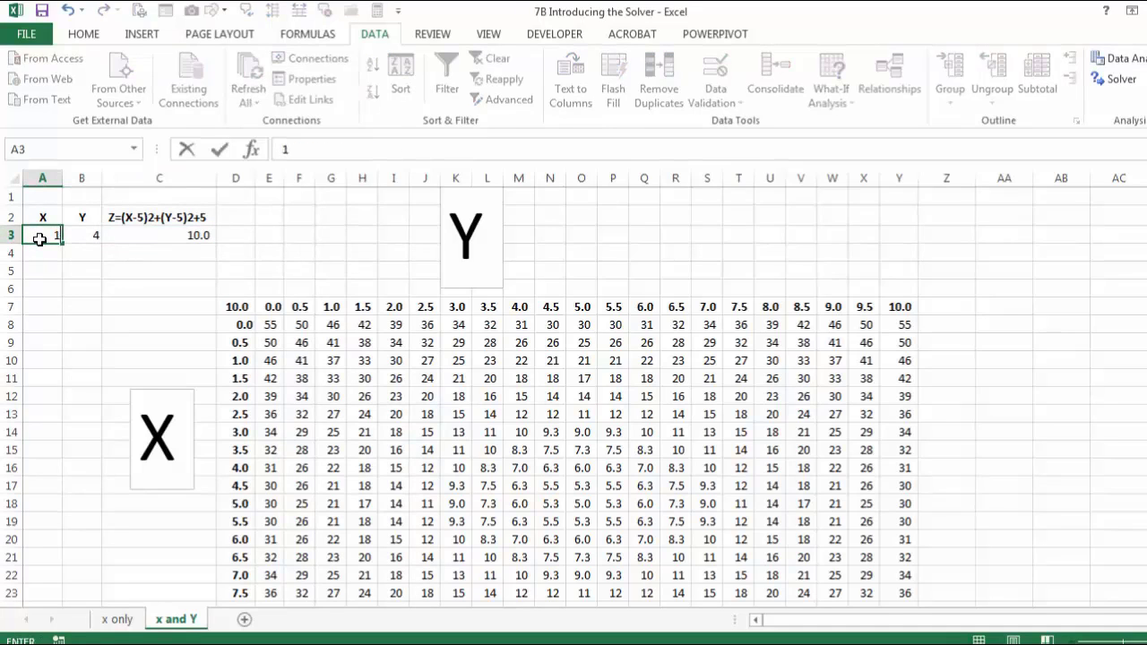
key("Tab")
type("1")
key("Tab")
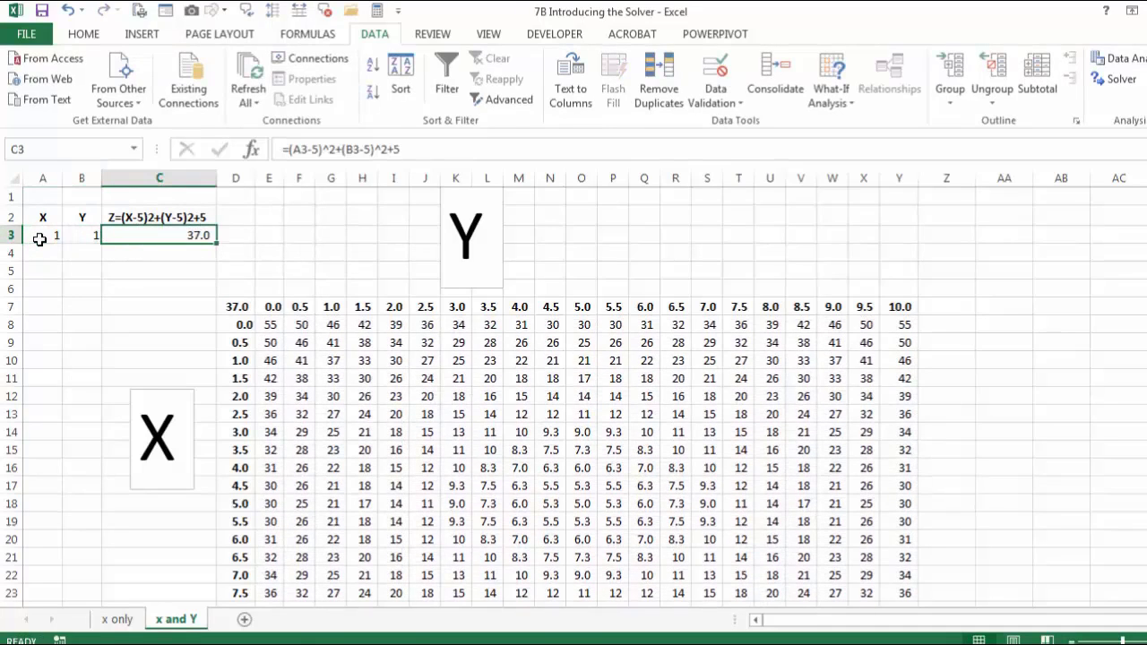
key("Left")
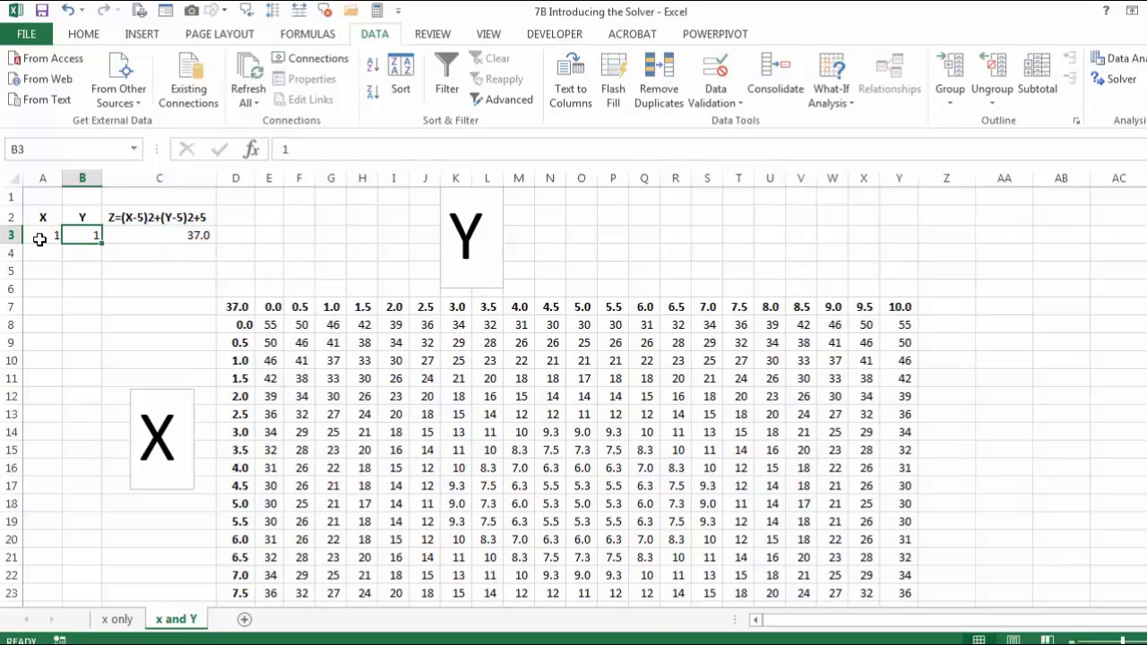
key("Left")
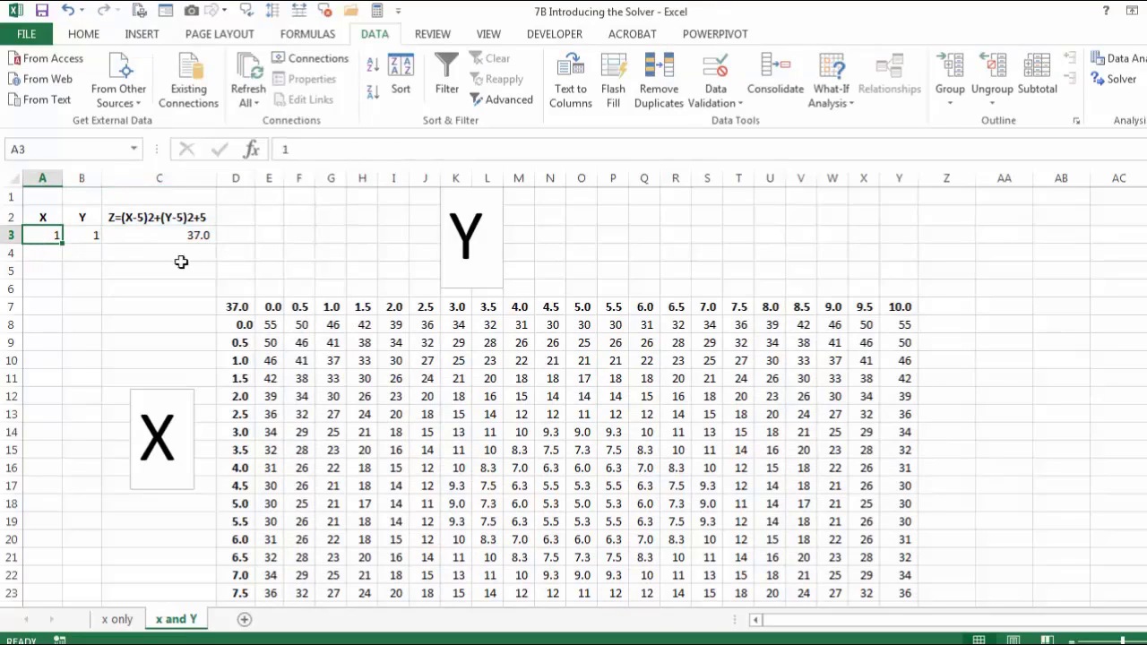
Inspect the Z formula in C3, the data table below it, and the corner reference in D7 without changing anything
left_click(198, 234)
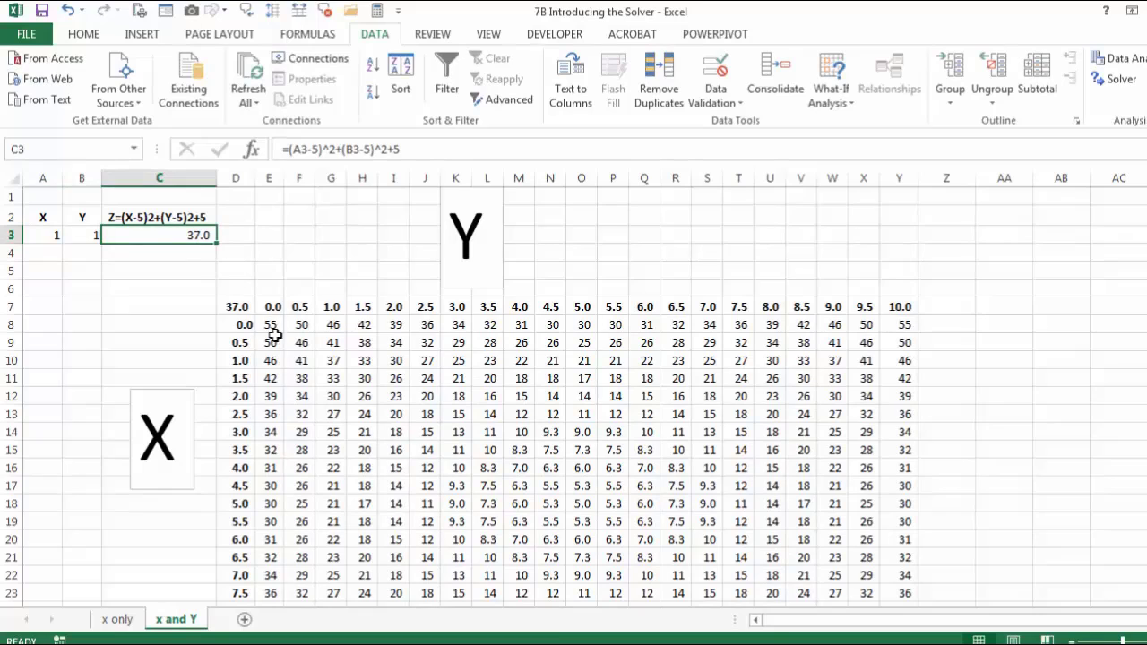
scroll(297, 337, "down", 1)
scroll(332, 352, "down", 2)
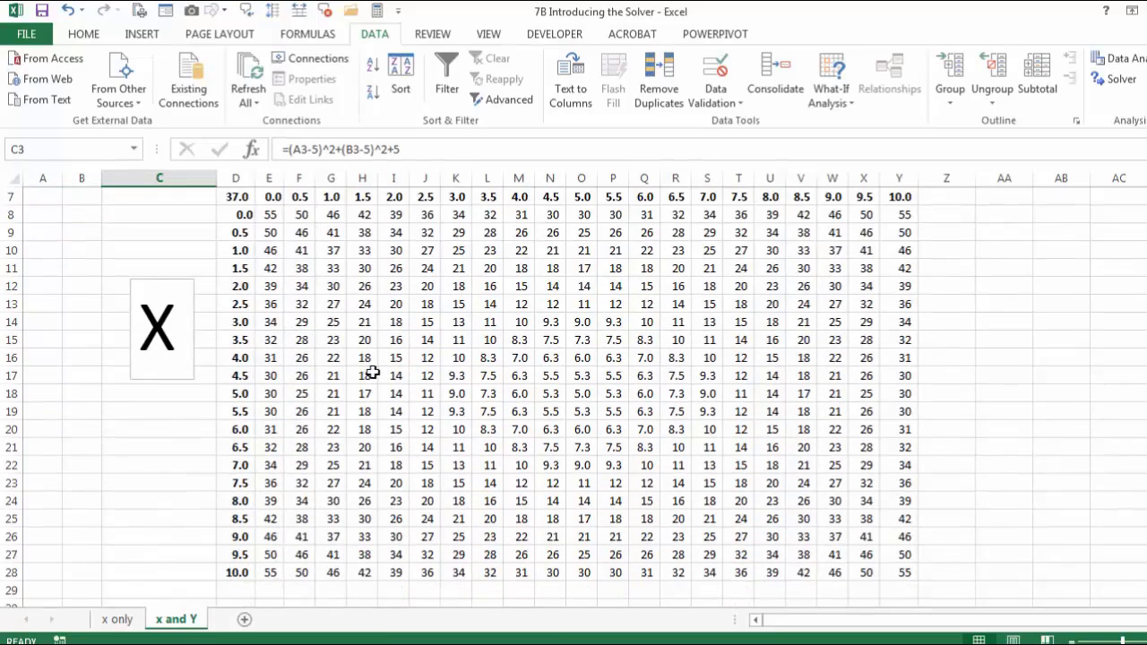
scroll(389, 379, "up", 3)
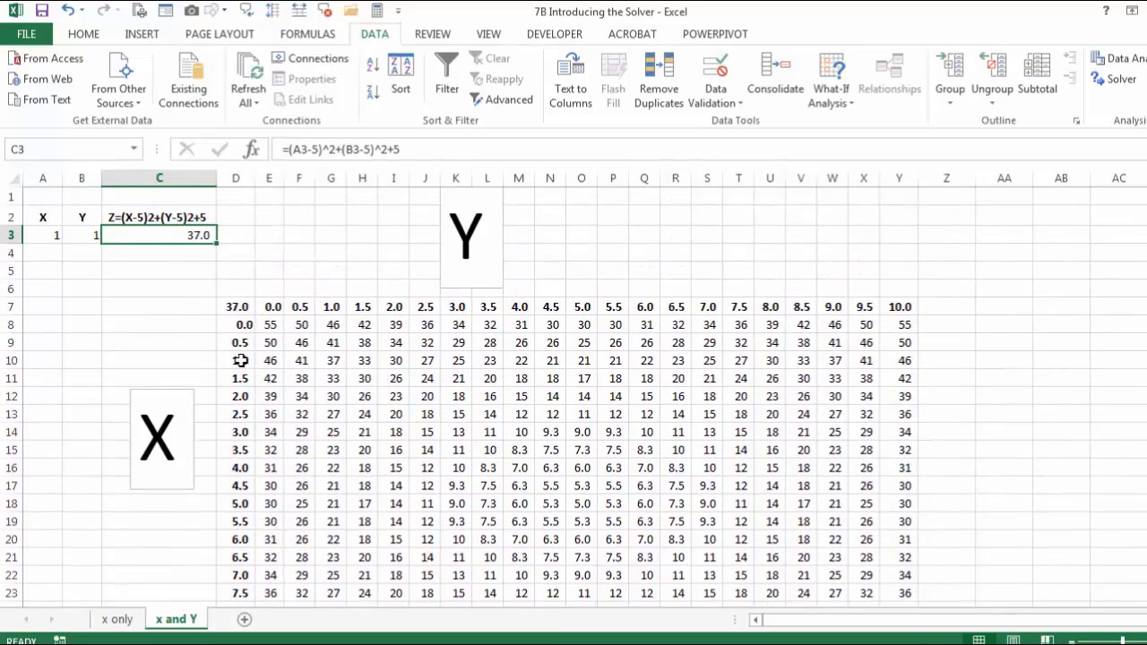
left_click(240, 308)
double_click(240, 307)
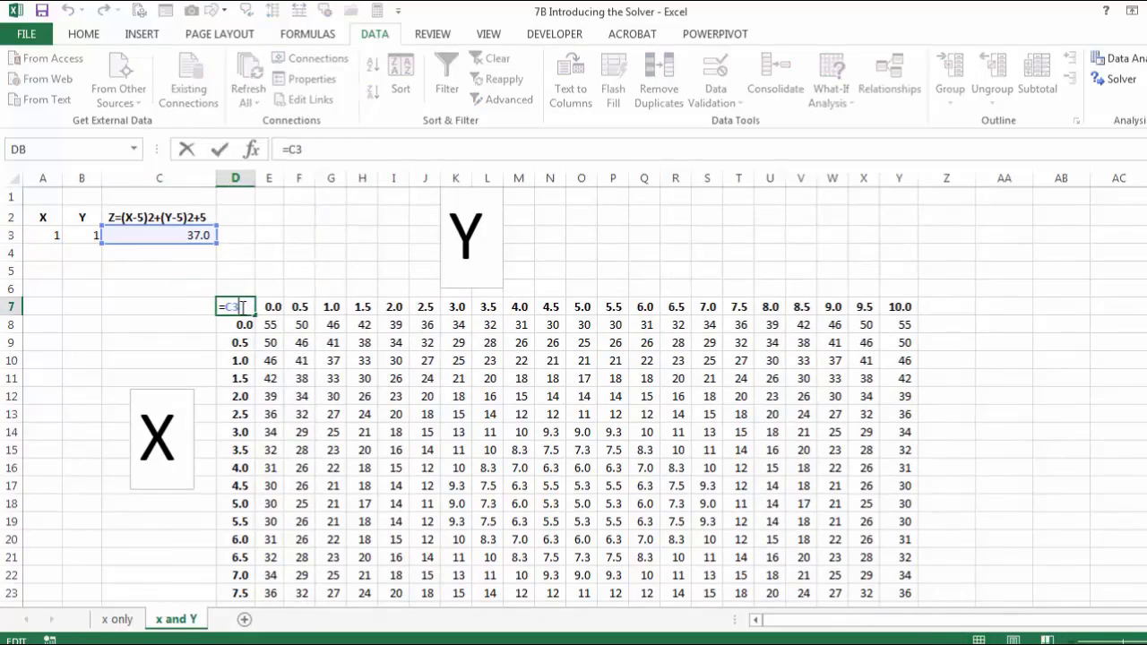
key("Escape")
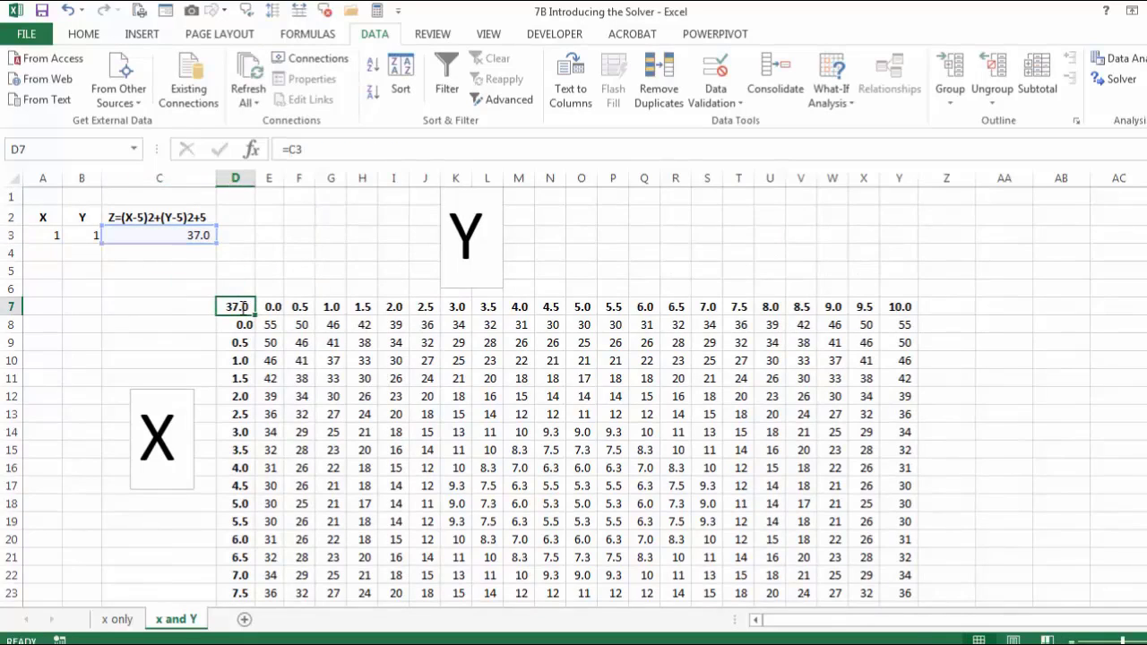
Try 33 for both X and Y in A3:B3, and replace both with 3
left_click_drag(40, 241, 81, 247)
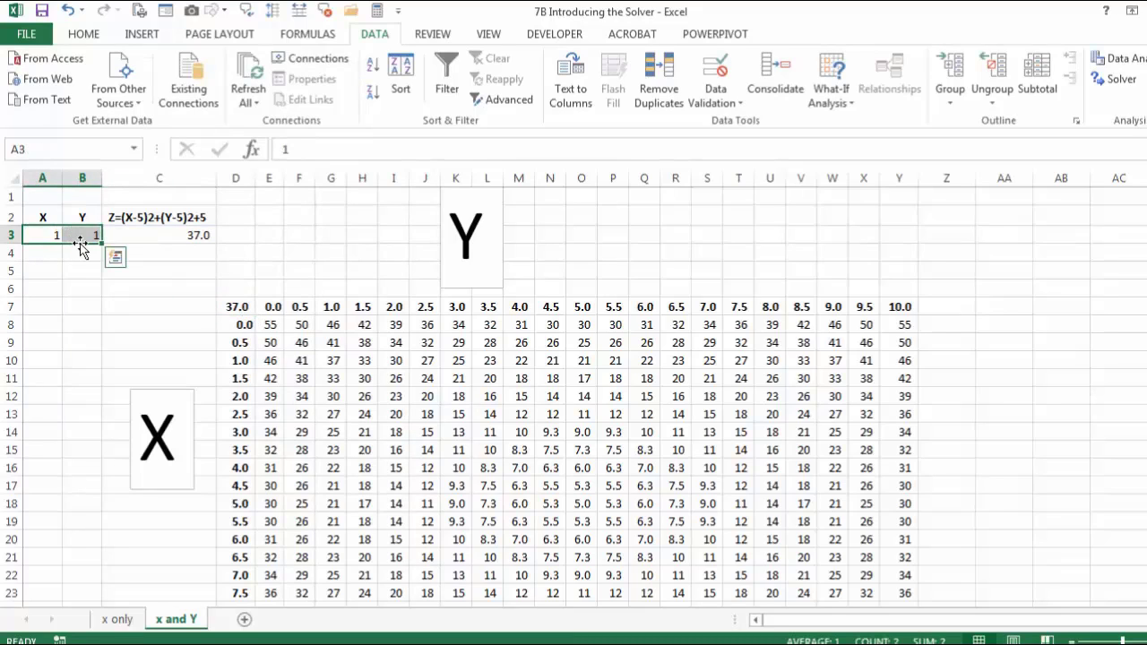
type("33")
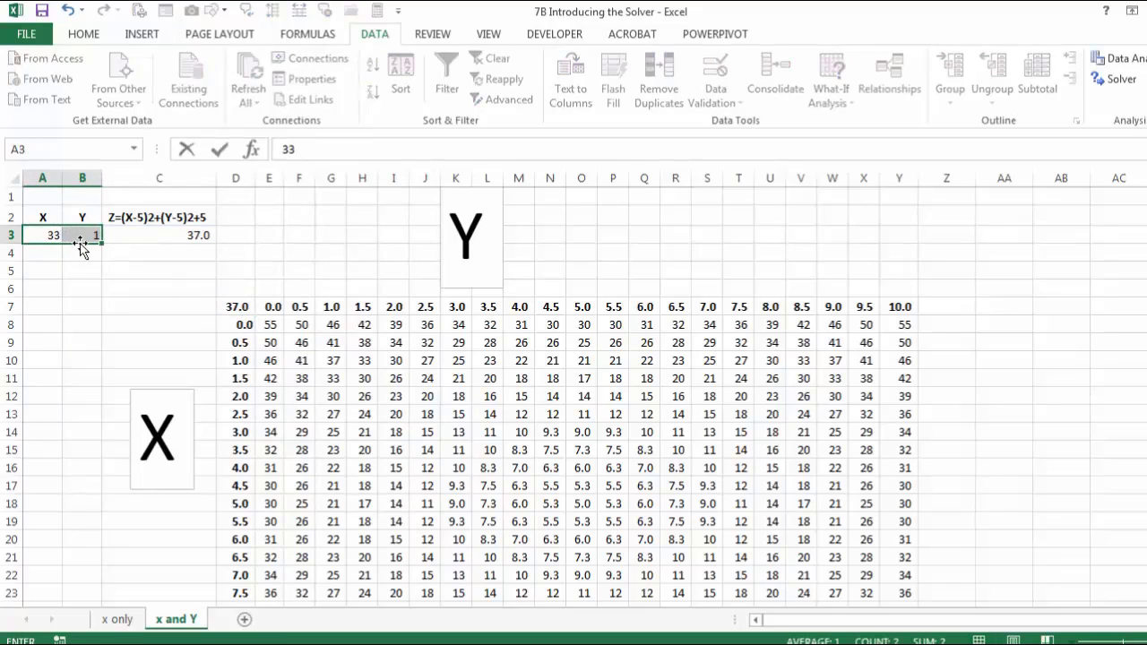
key("ctrl+Return")
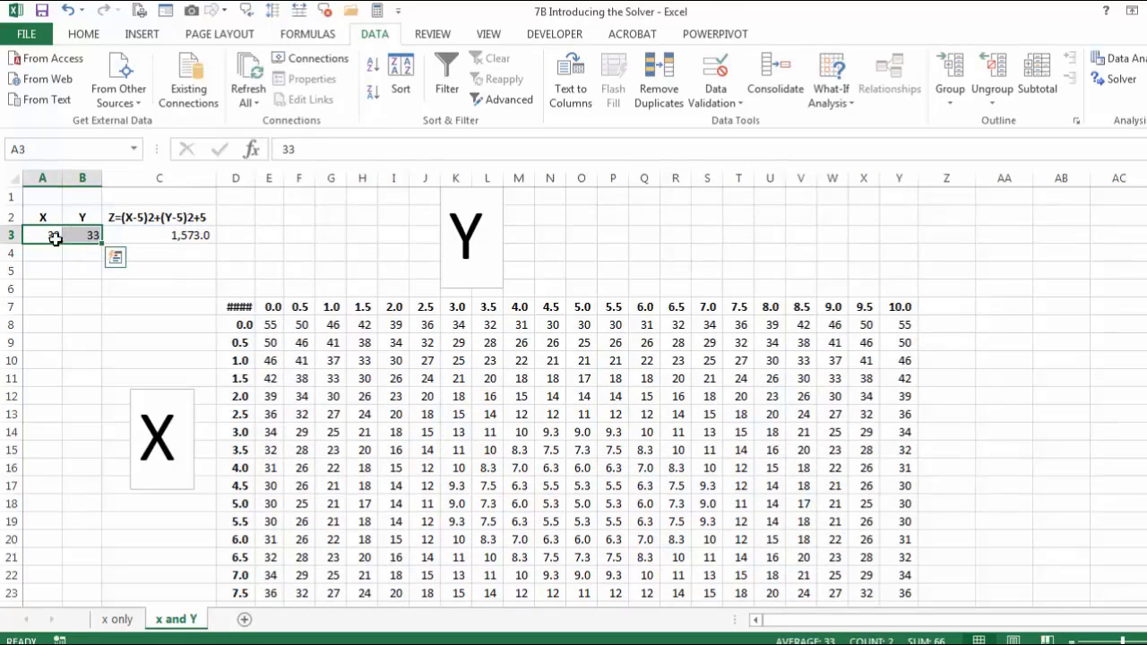
type("3")
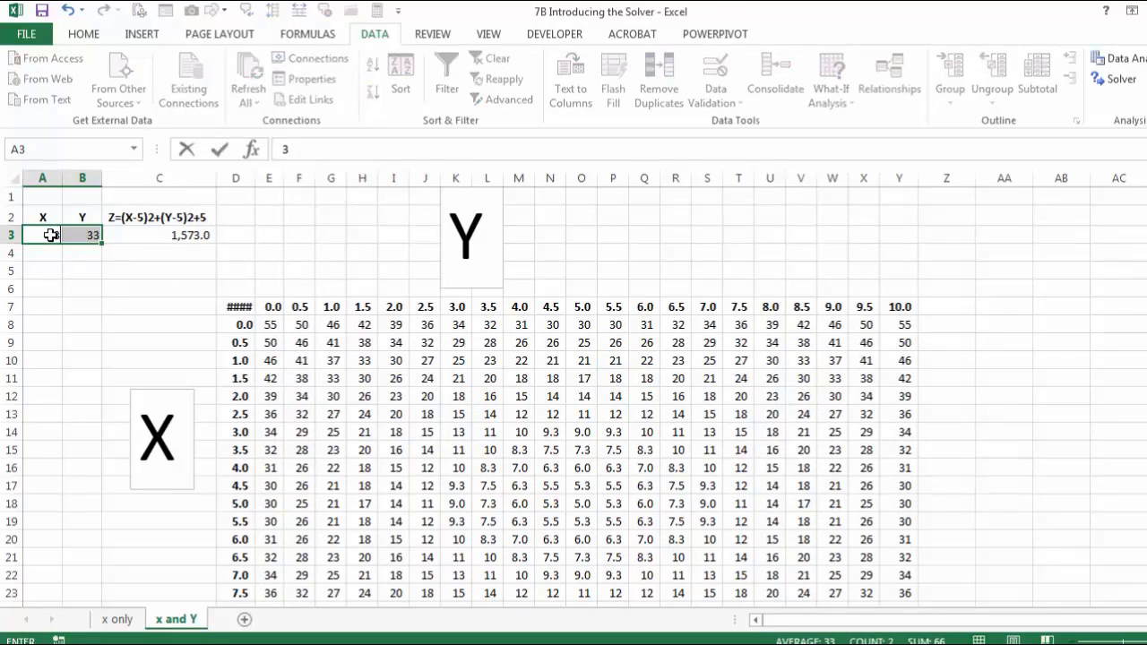
key("ctrl+Return")
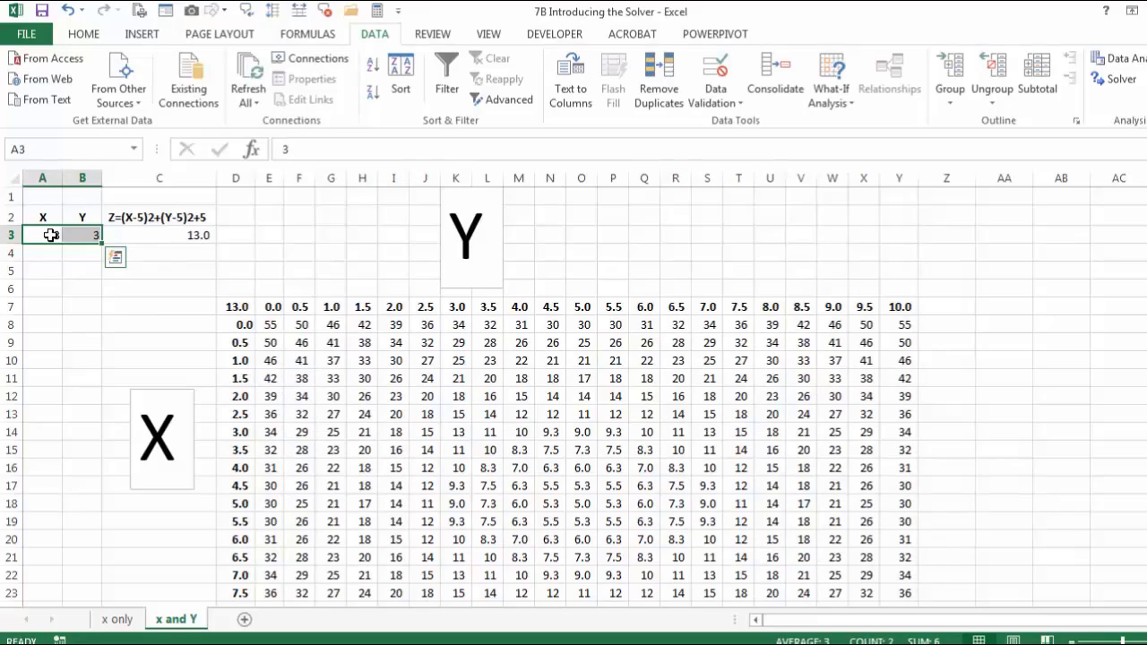
Check the data table's corner cell D7 and the Z result in O18, where X and Y are both 5
left_click(233, 308)
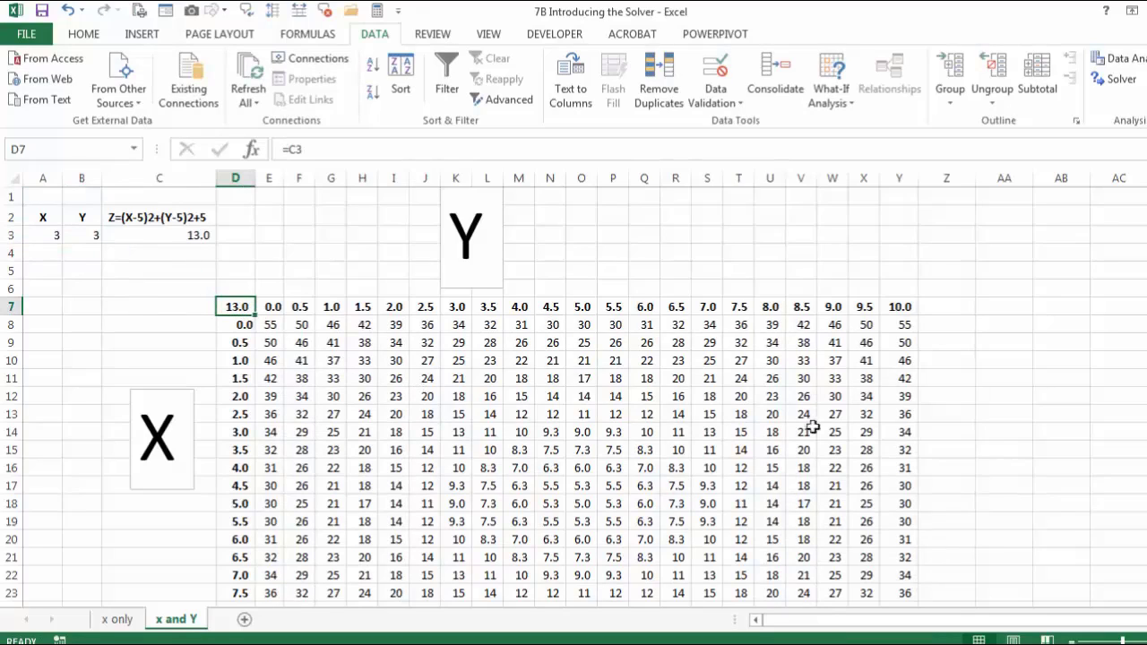
scroll(676, 478, "down", 3)
scroll(676, 494, "up", 2)
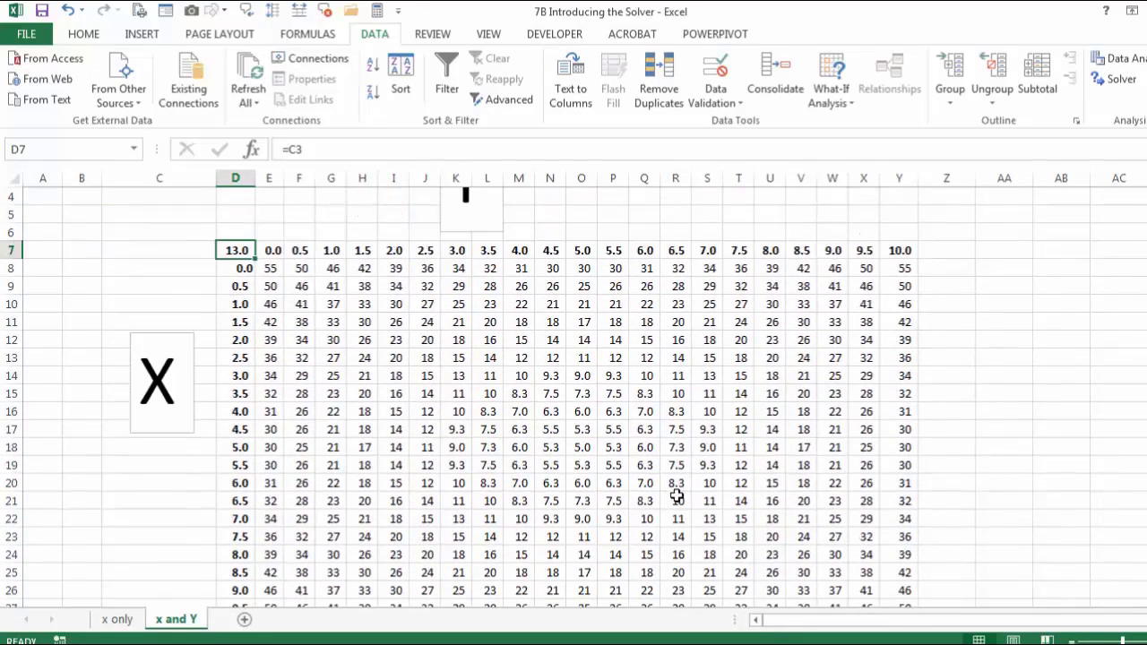
left_click(584, 447)
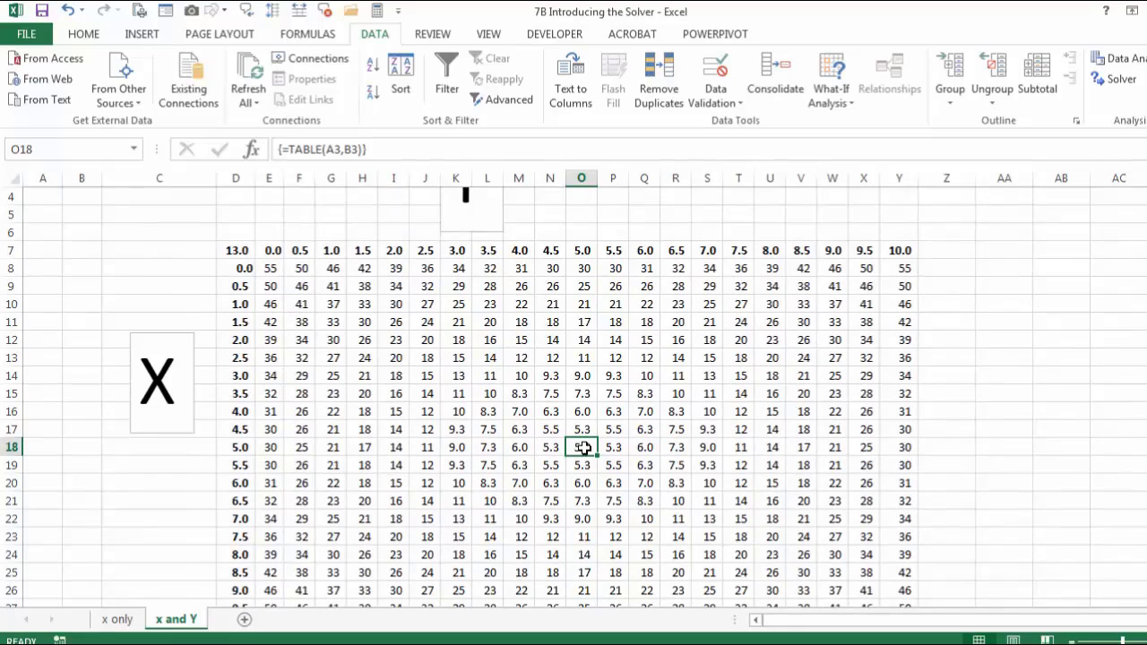
scroll(583, 447, "up", 1)
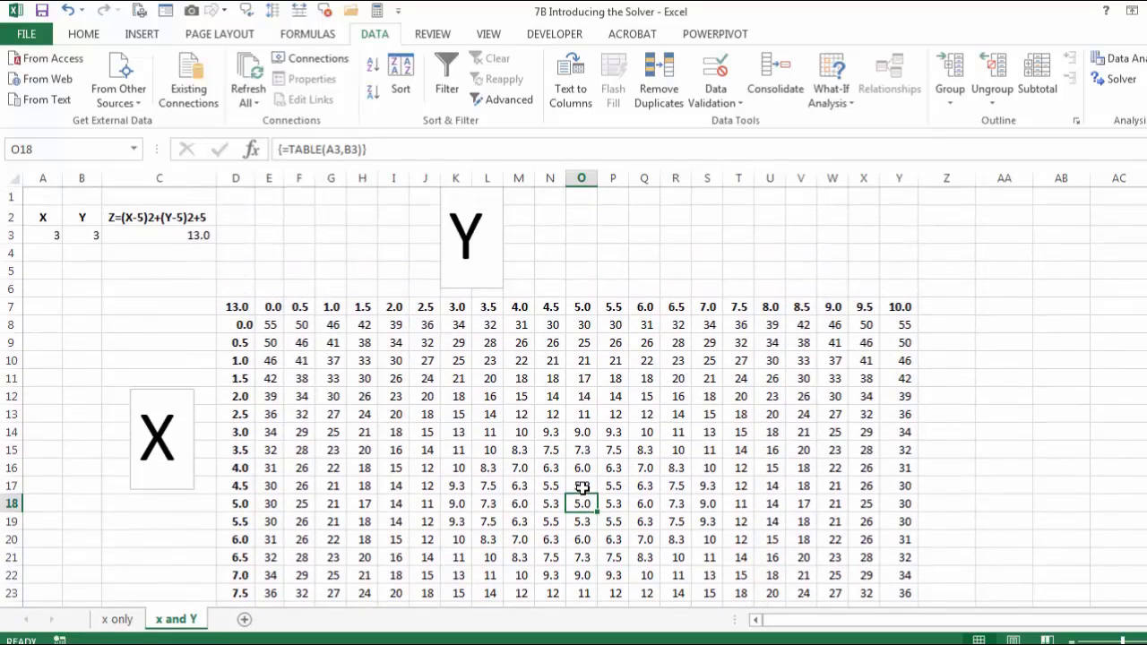
Apply a green-yellow-red color scale to the data table results in E8:Y28
left_click_drag(268, 324, 897, 620)
left_click_drag(895, 573, 890, 565)
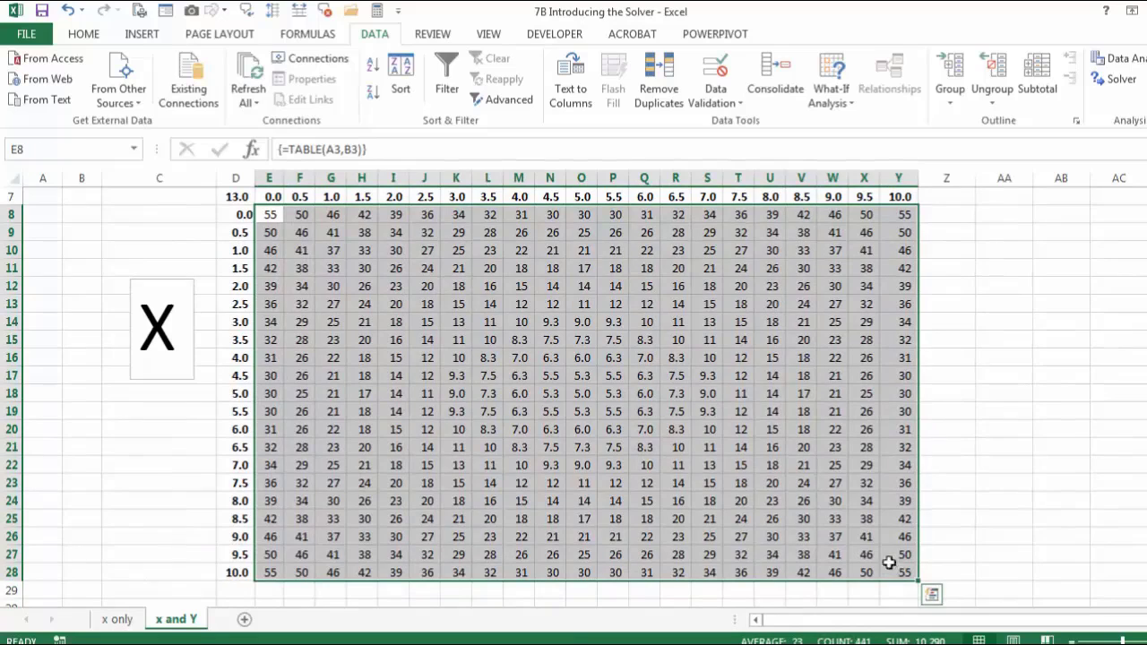
left_click(84, 34)
left_click(724, 96)
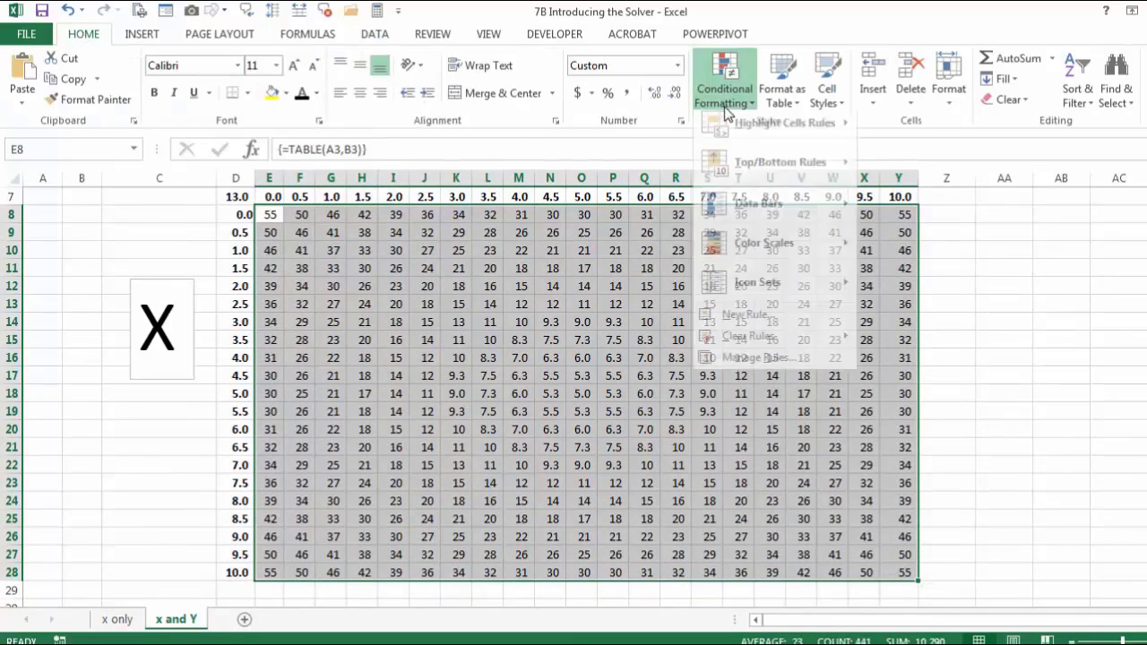
mouse_move(722, 213)
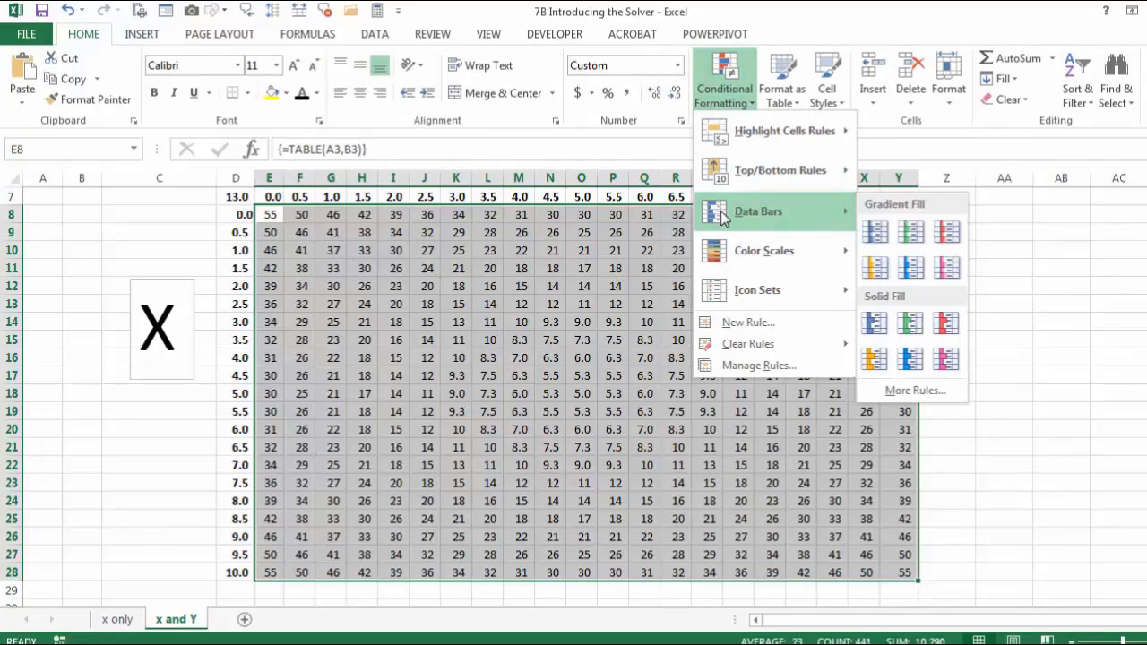
mouse_move(741, 253)
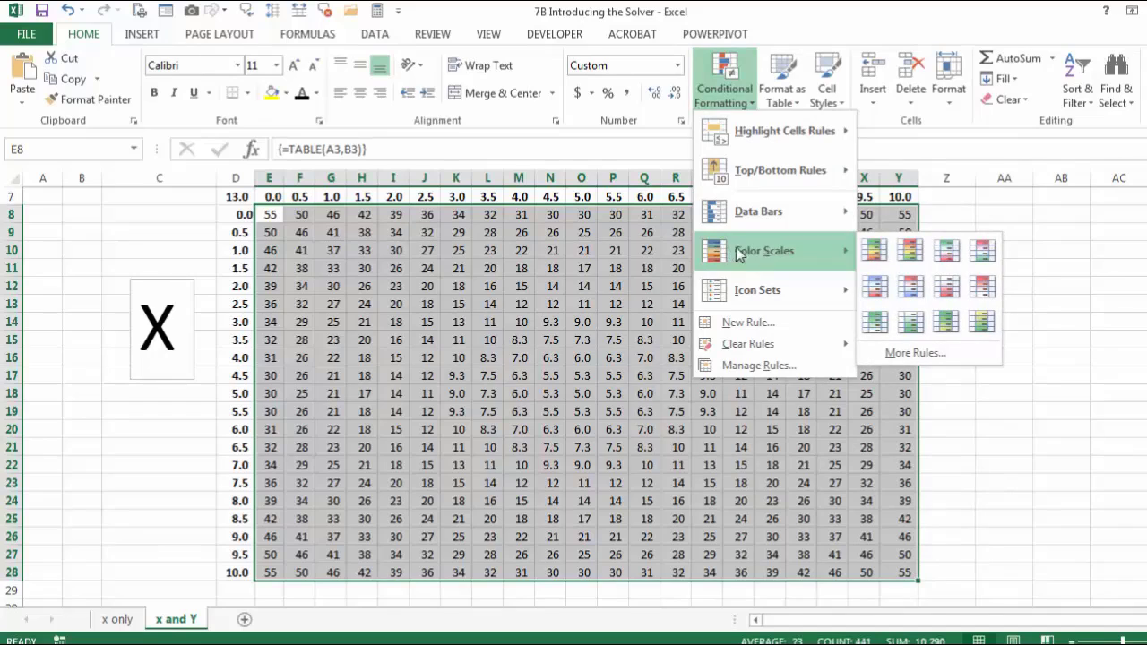
left_click(872, 253)
scroll(585, 318, "up", 2)
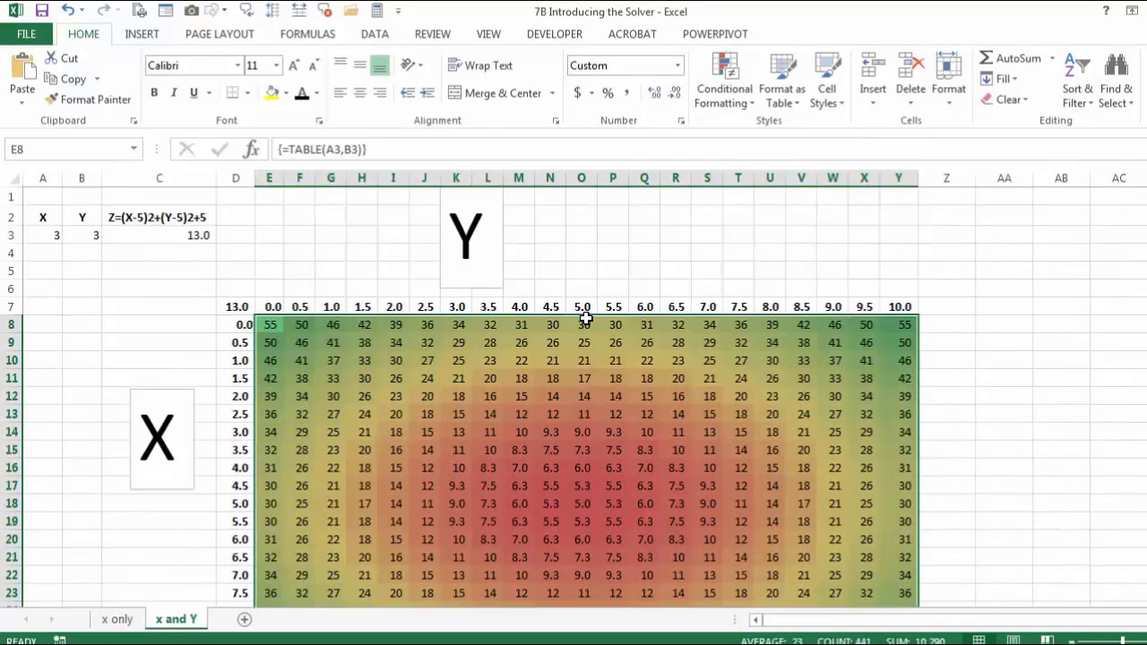
Copy the whole table D7:Y28 to D31 and clear the copy's corner cell D31
left_click(448, 379)
key("ctrl+a")
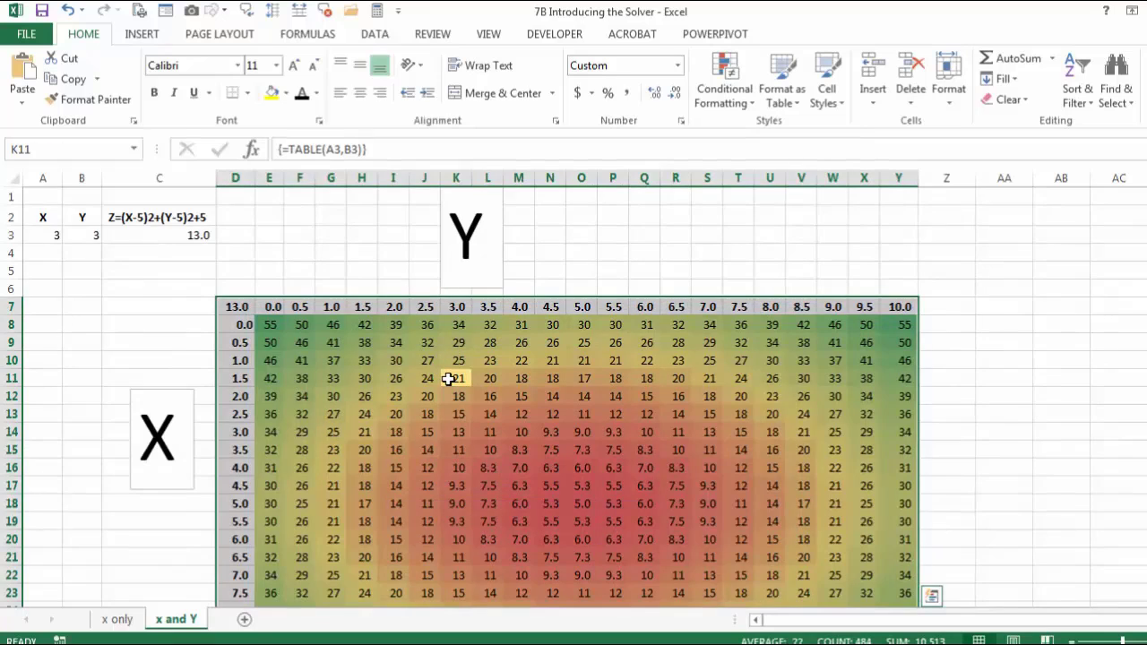
key("ctrl+c")
scroll(448, 381, "down", 4)
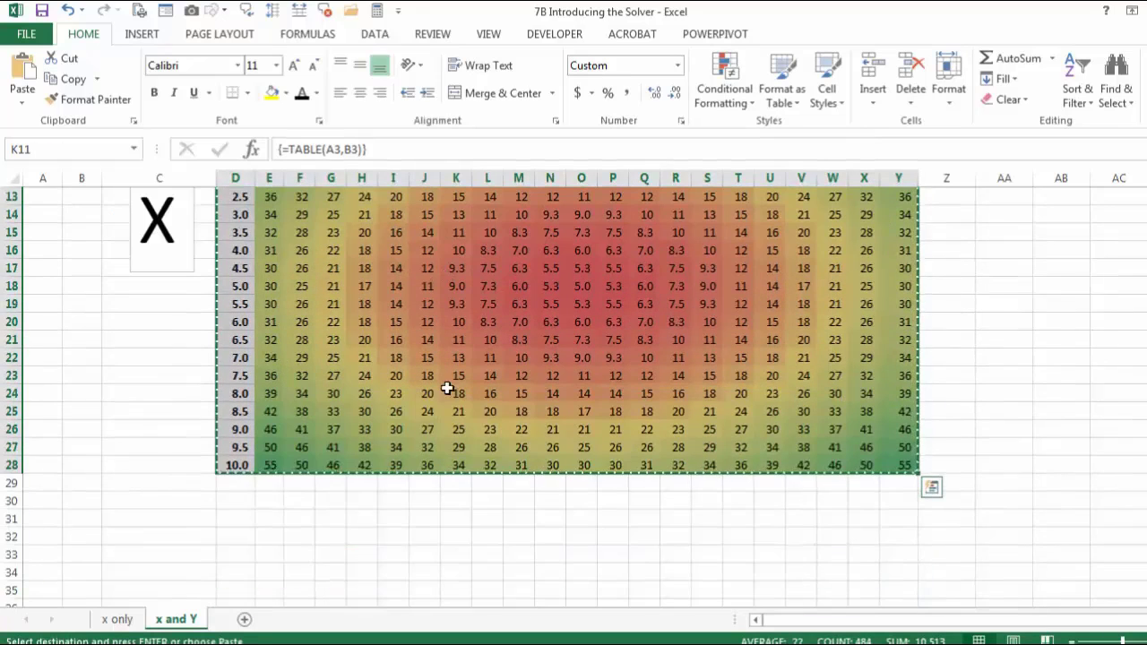
left_click(248, 518)
key("Return")
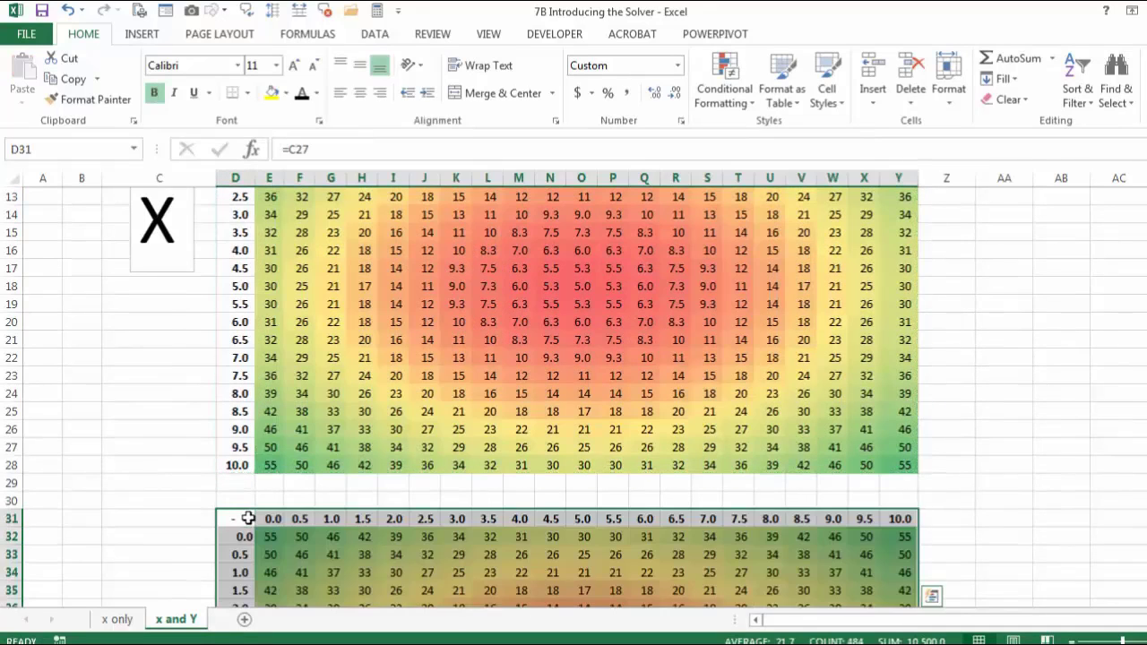
left_click(248, 518)
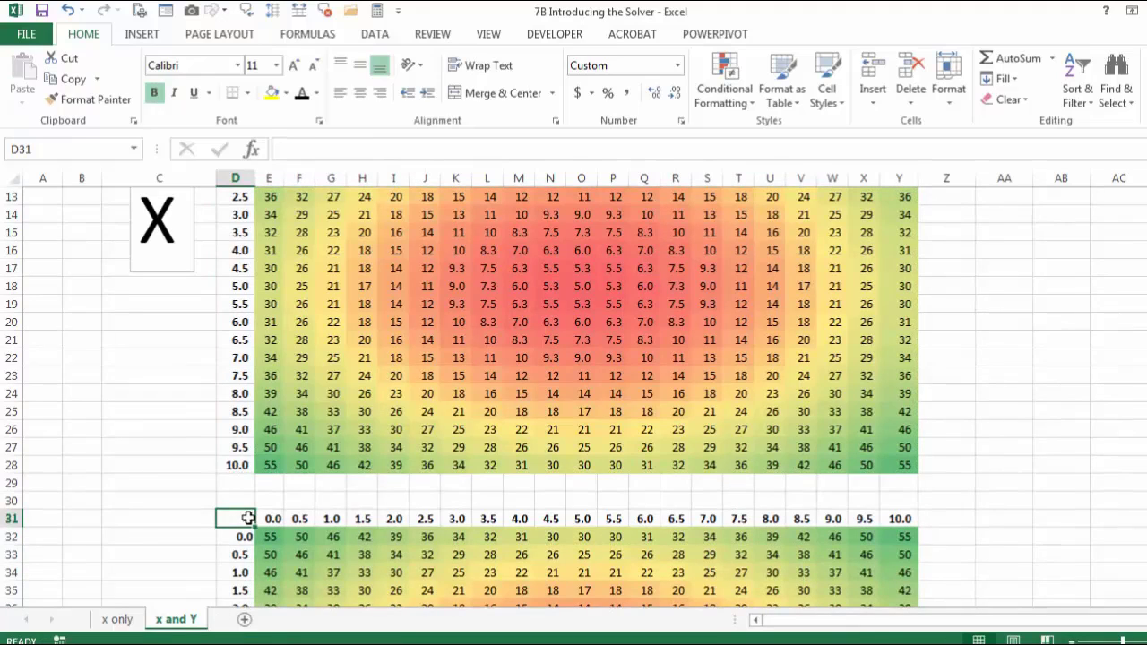
Examine the copied table's Y headings in row 31, X headings in column D, and the values in H35 and O42
left_click(362, 591)
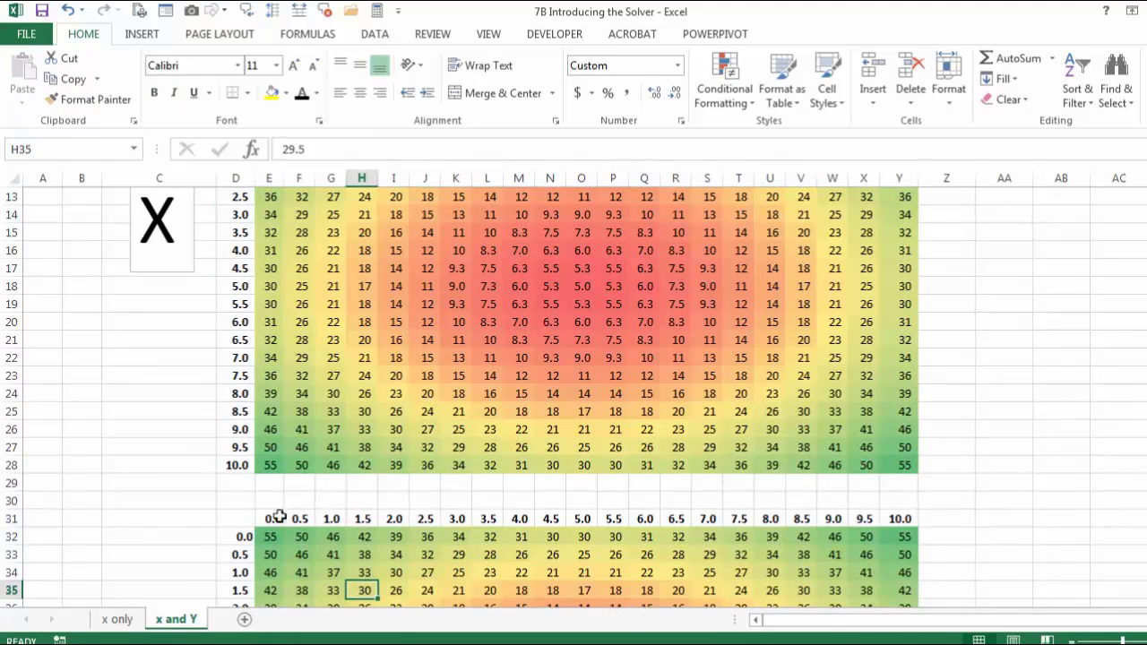
left_click_drag(272, 516, 899, 519)
mouse_move(236, 536)
left_mouse_down()
mouse_move(232, 632)
mouse_move(236, 555)
left_mouse_up()
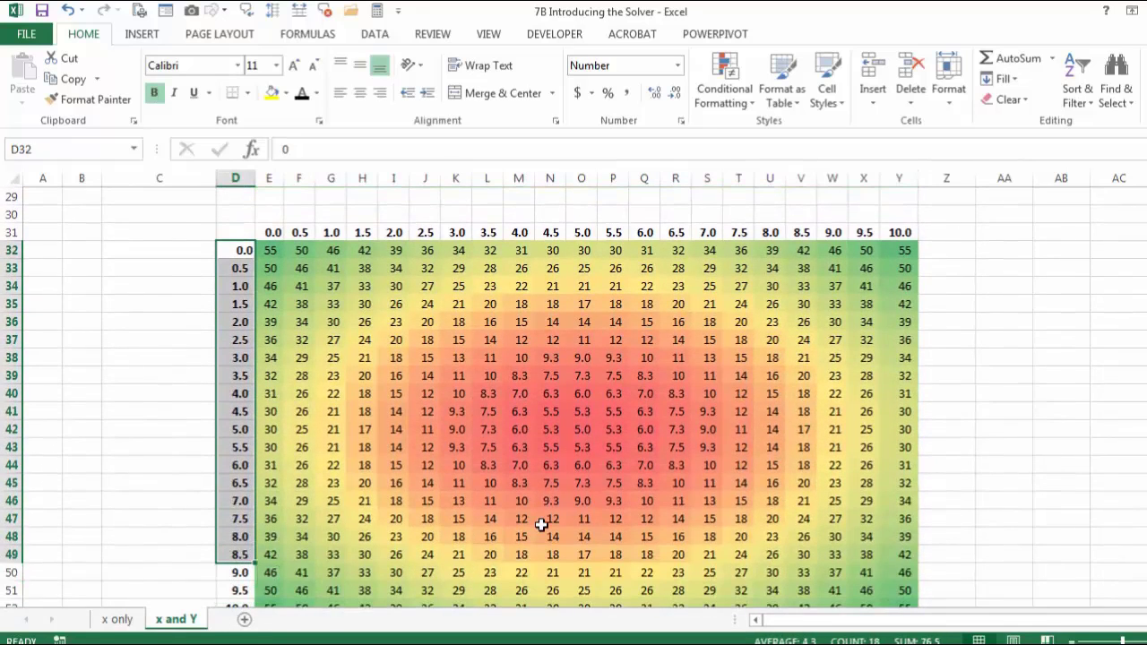
scroll(542, 524, "up", 2)
left_click(582, 538)
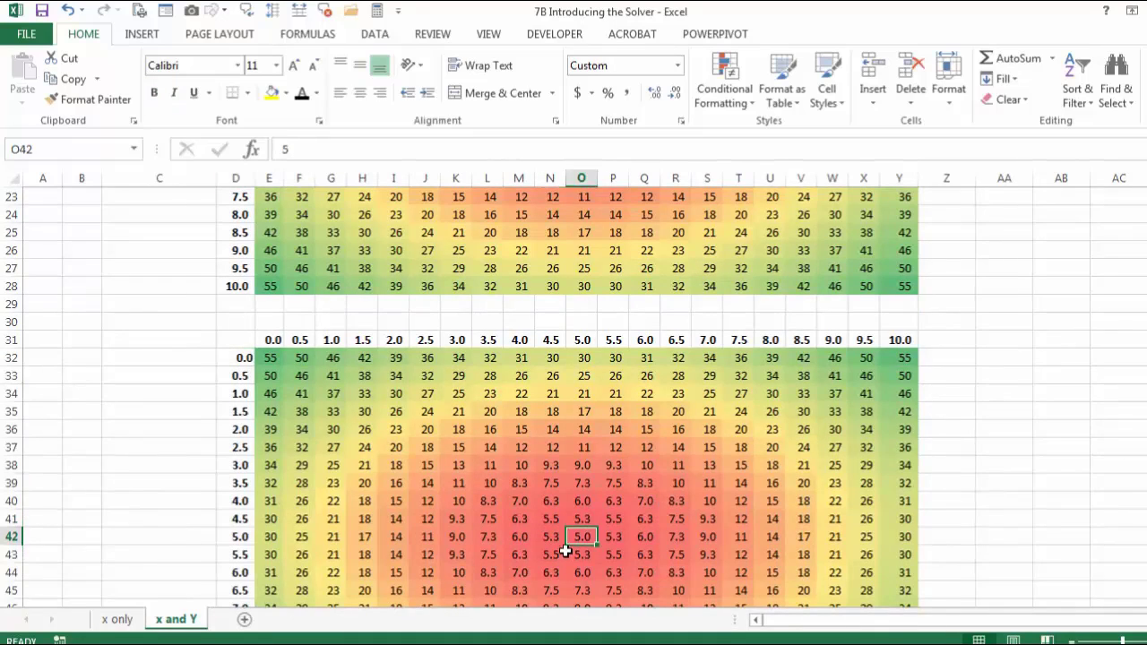
left_click(235, 340)
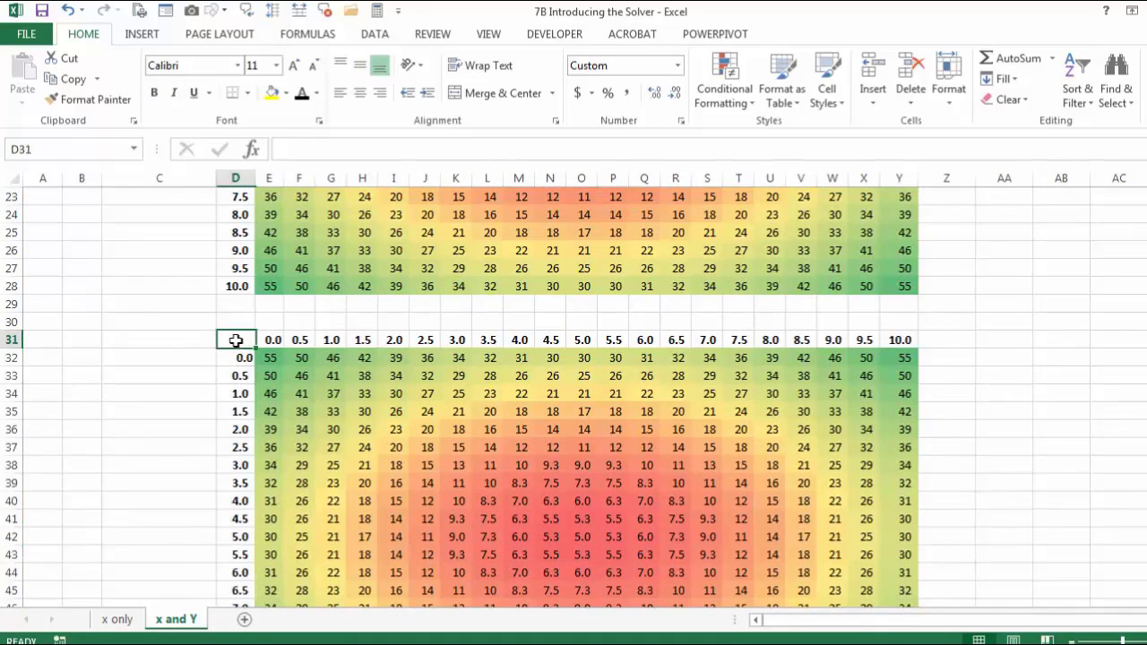
Insert a Wireframe 3-D Surface chart of the copied X and Y table that starts at D31
left_click(614, 469)
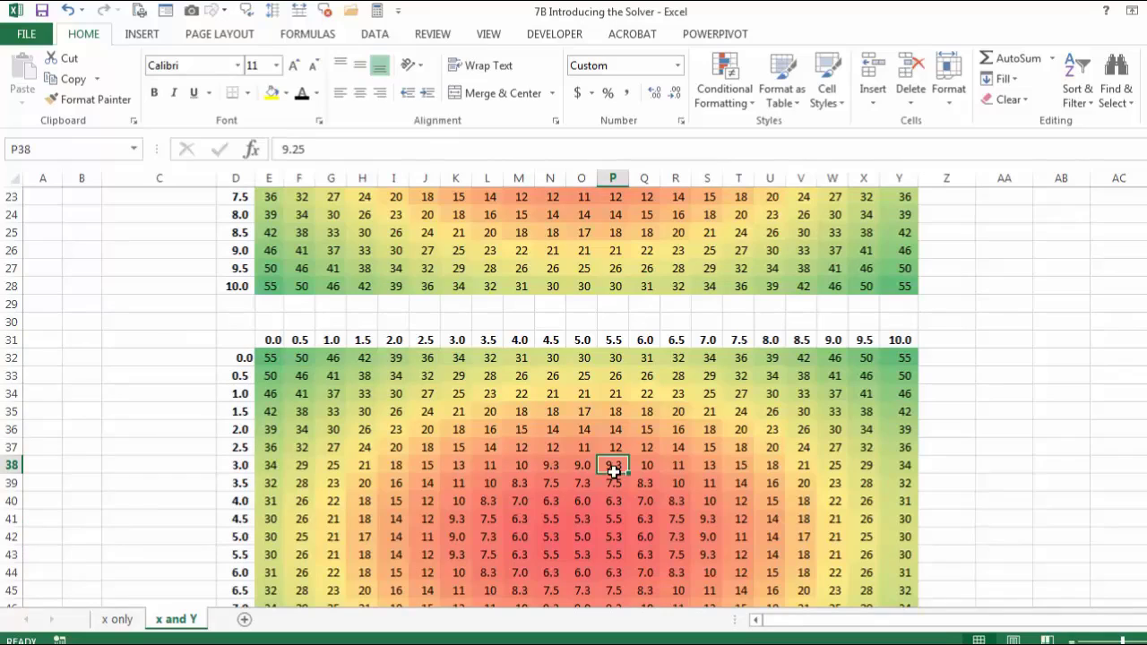
left_click(143, 38)
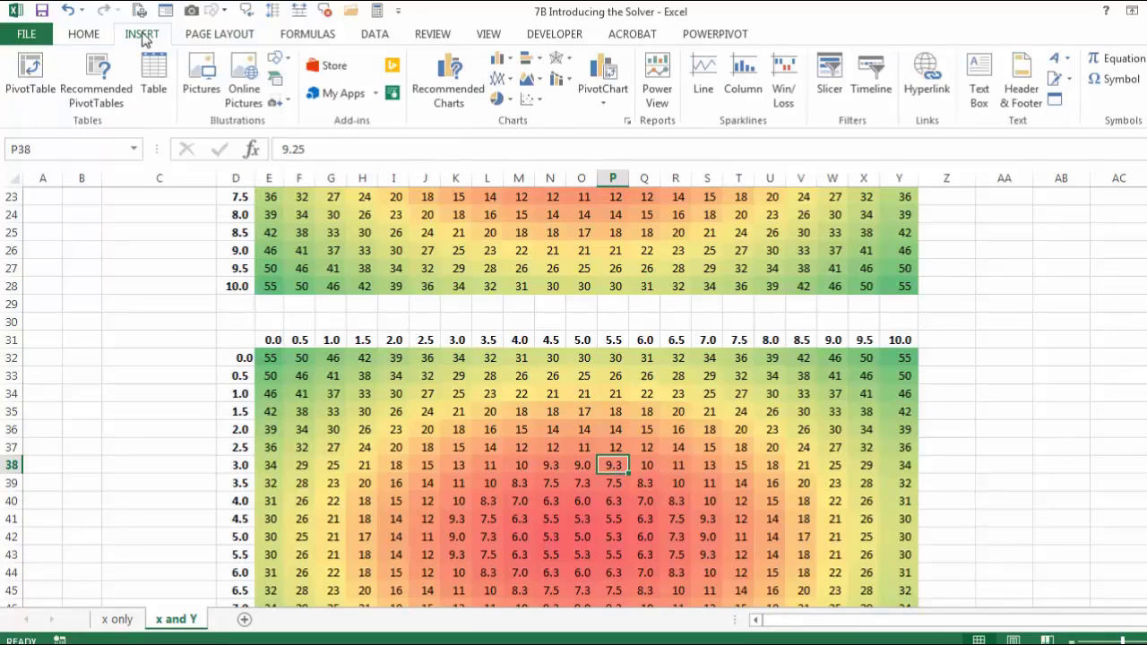
left_click(627, 121)
left_click(500, 153)
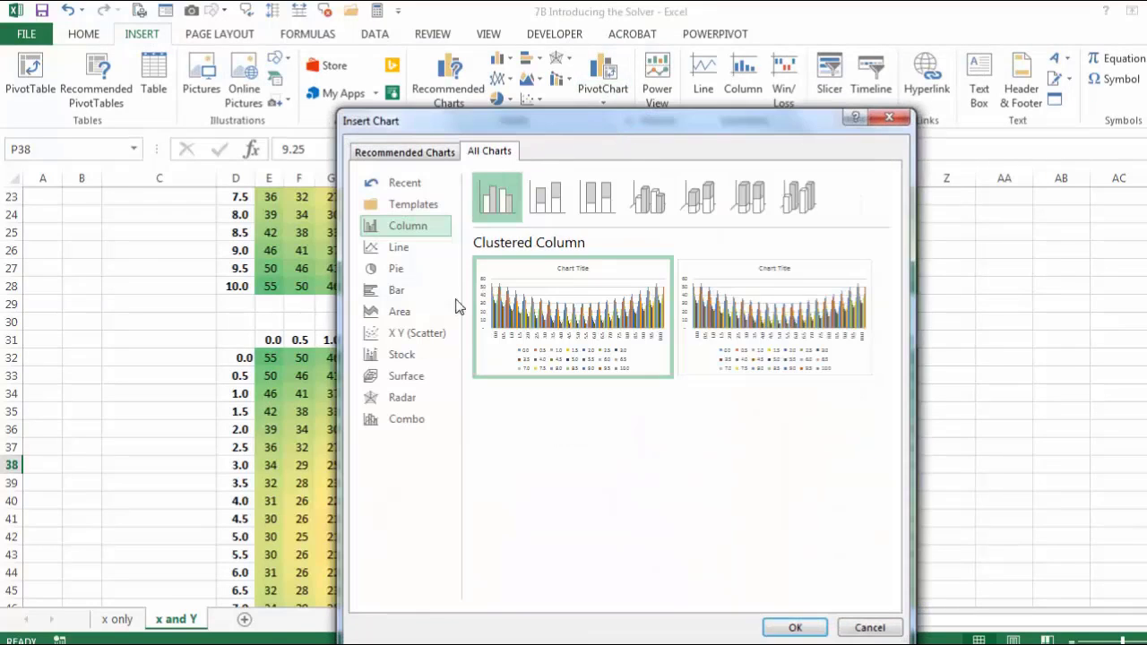
left_click(396, 378)
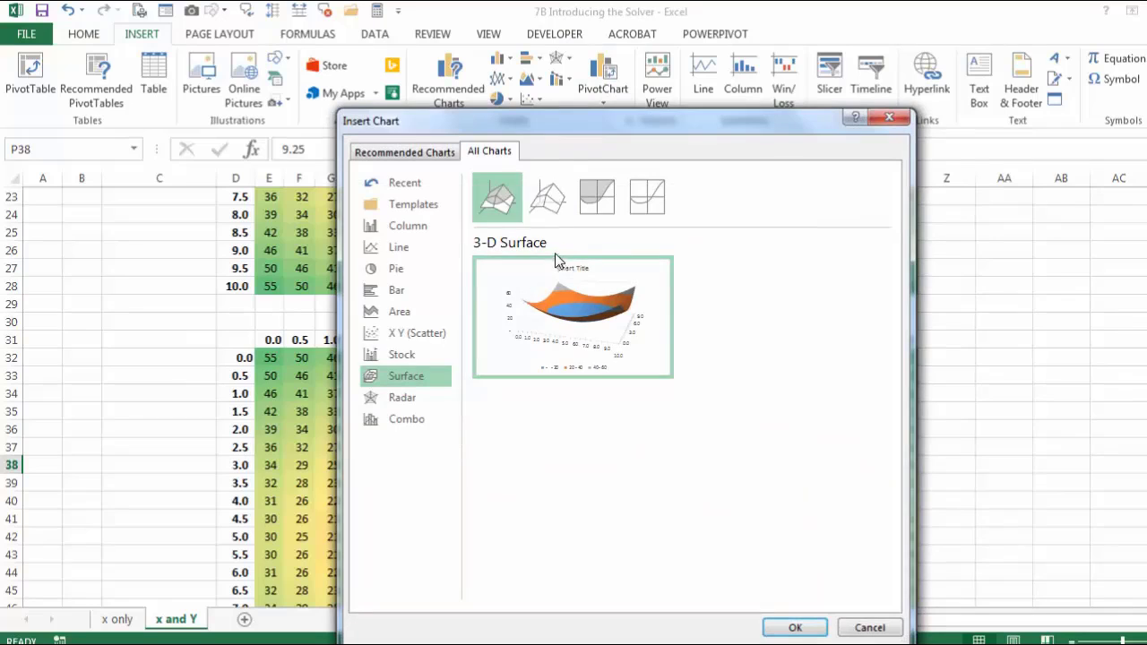
left_click(539, 208)
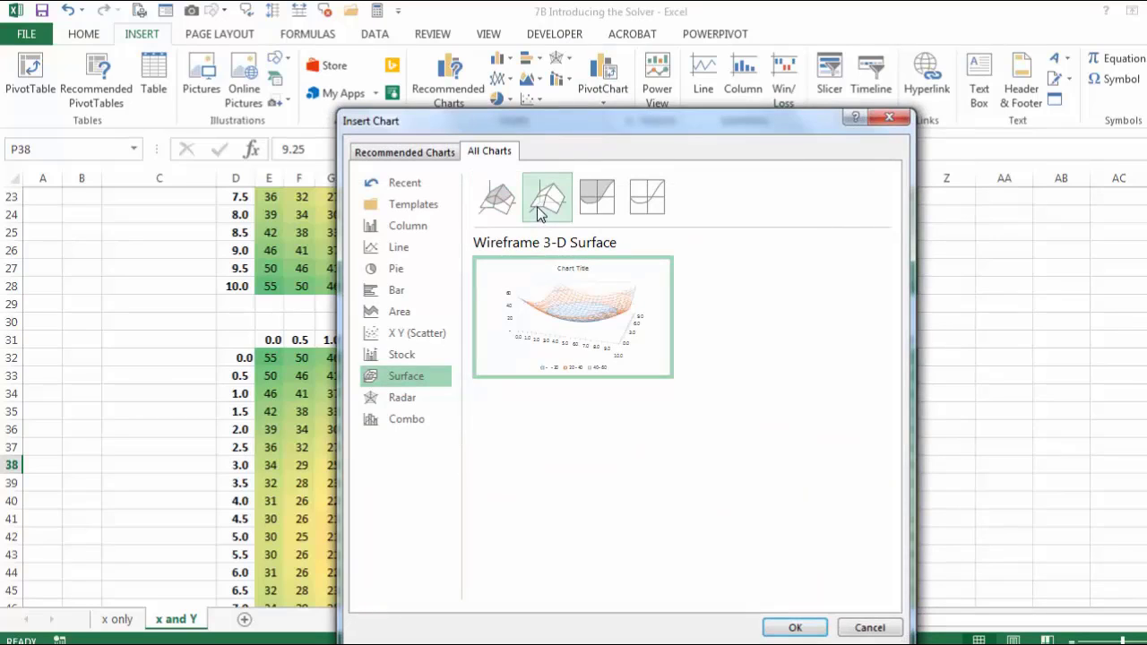
left_click(795, 626)
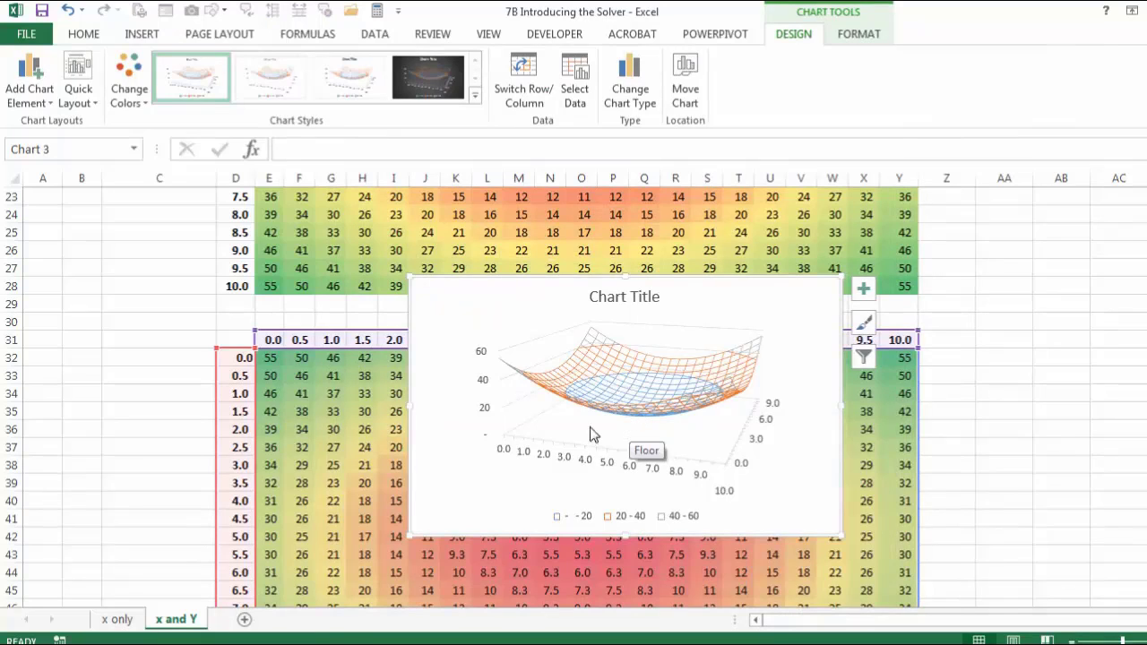
Run Solver to minimize Z in C3 by changing A3:B3 with the GRG Nonlinear method, and keep the solution
scroll(551, 457, "up", 4)
scroll(551, 457, "up", 3)
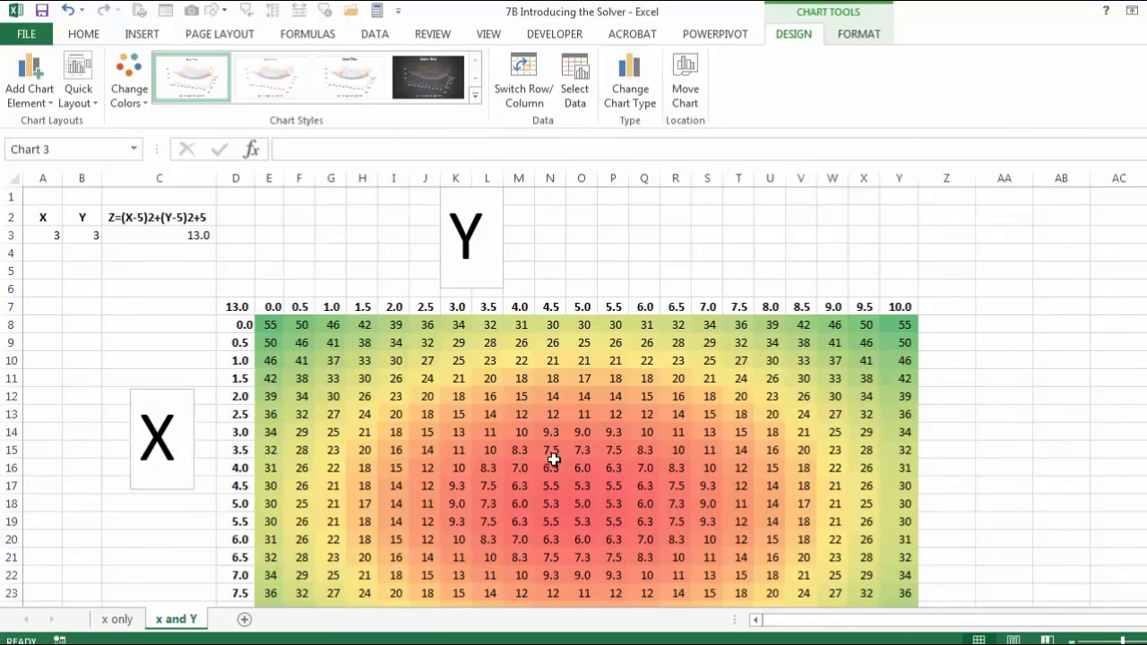
left_click(583, 505)
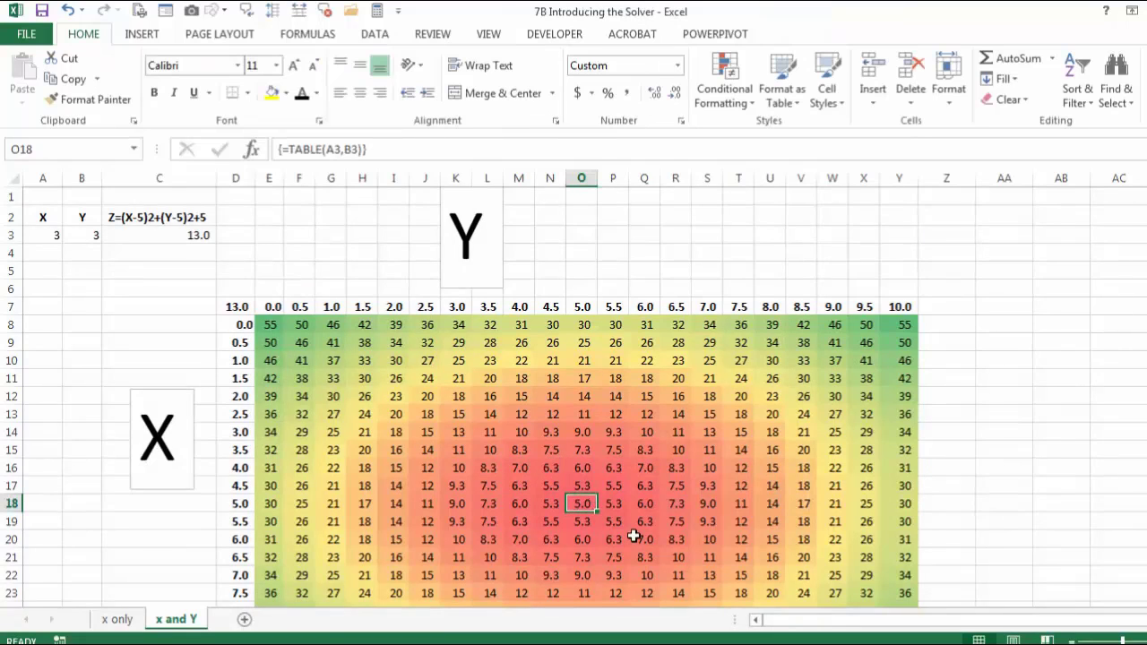
left_click(176, 237)
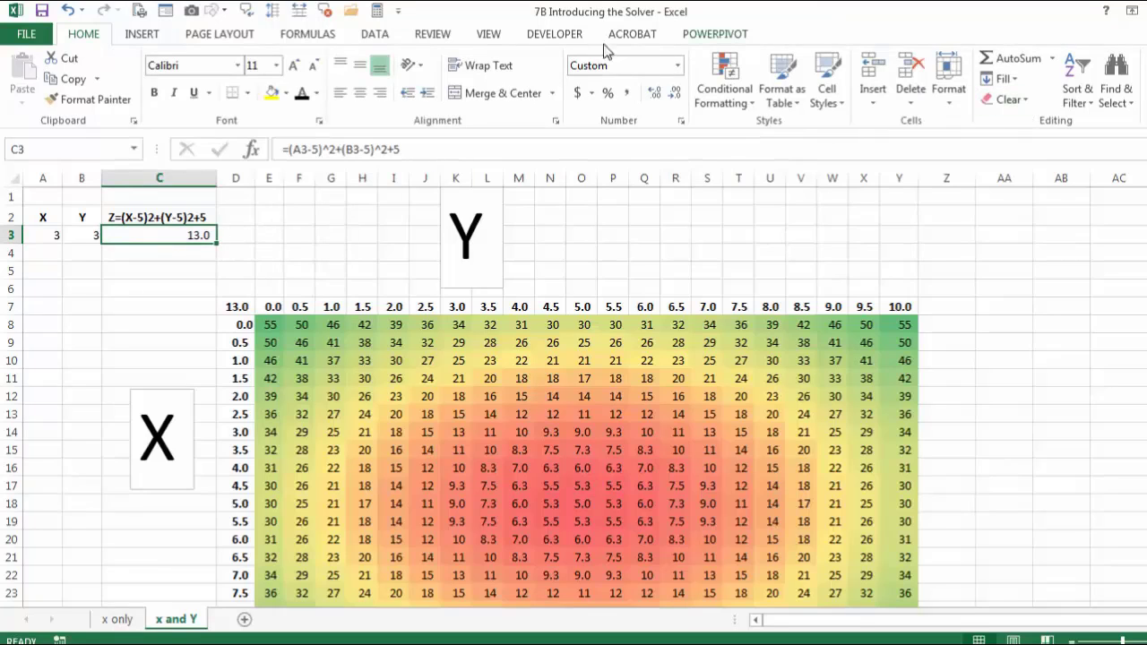
left_click(375, 36)
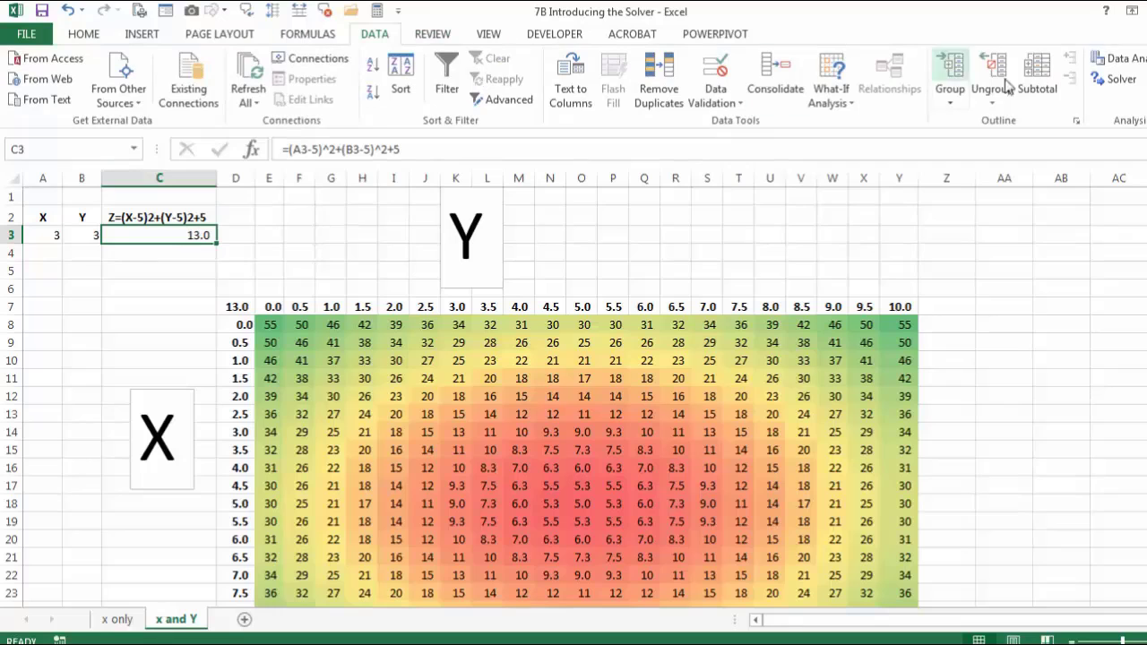
left_click(1116, 79)
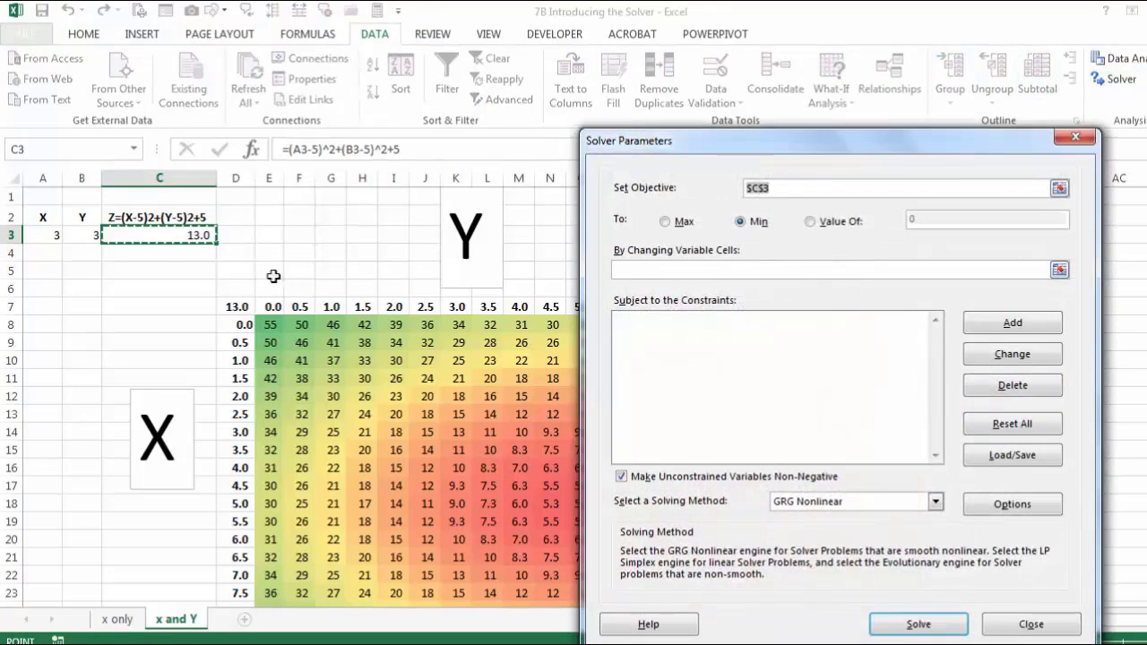
left_click(717, 270)
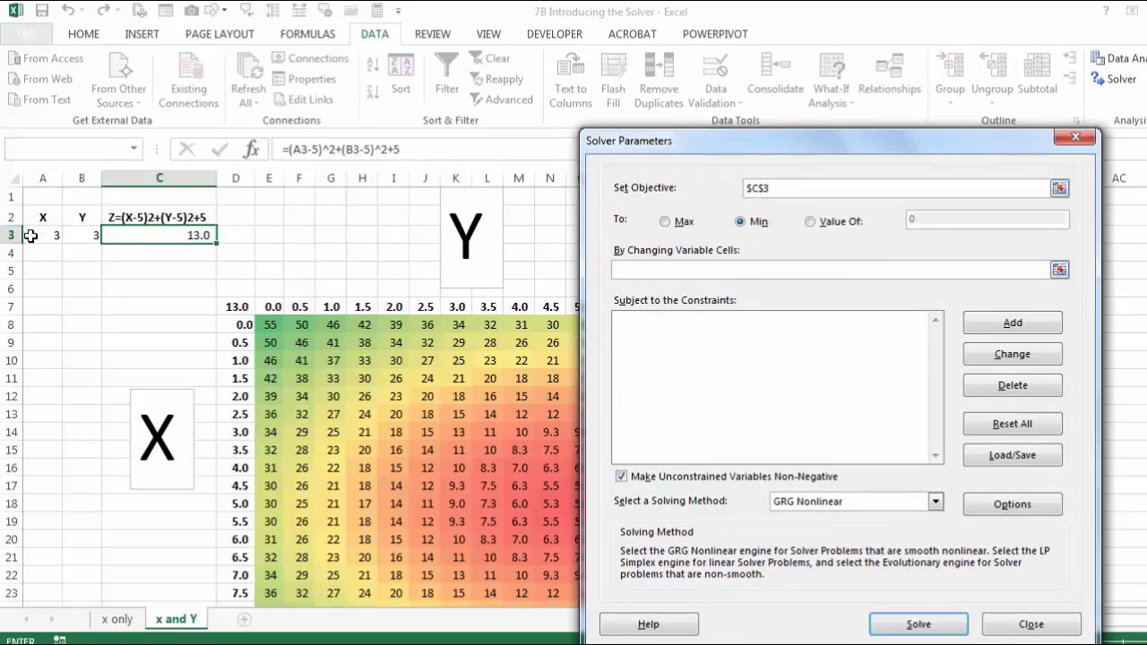
left_click_drag(30, 234, 70, 235)
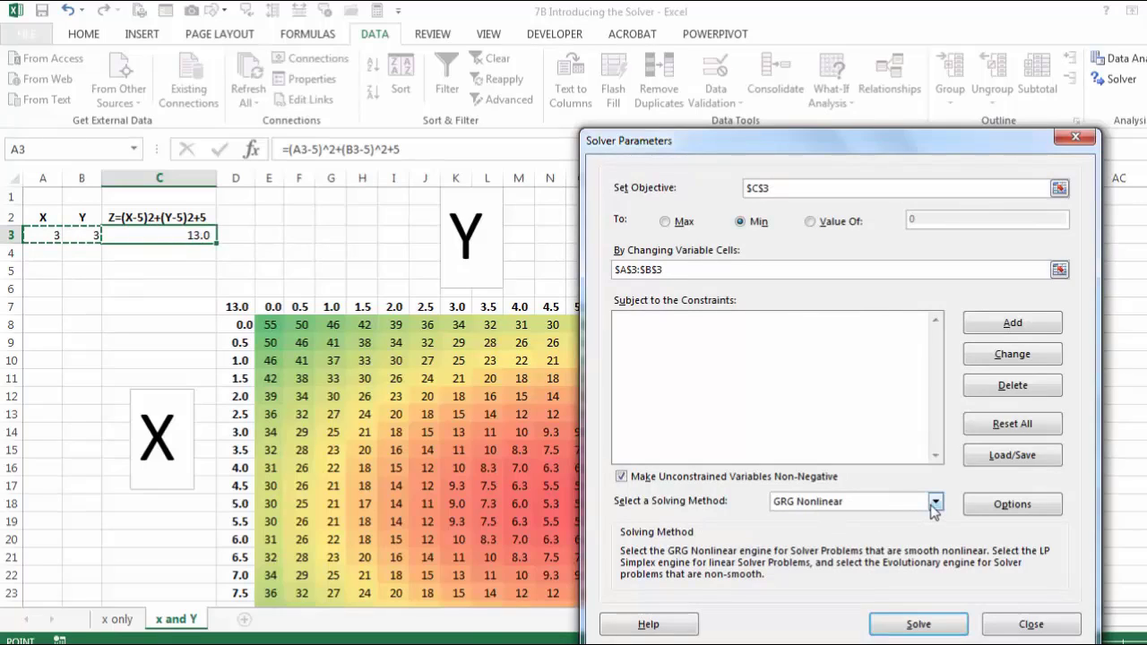
left_click(916, 624)
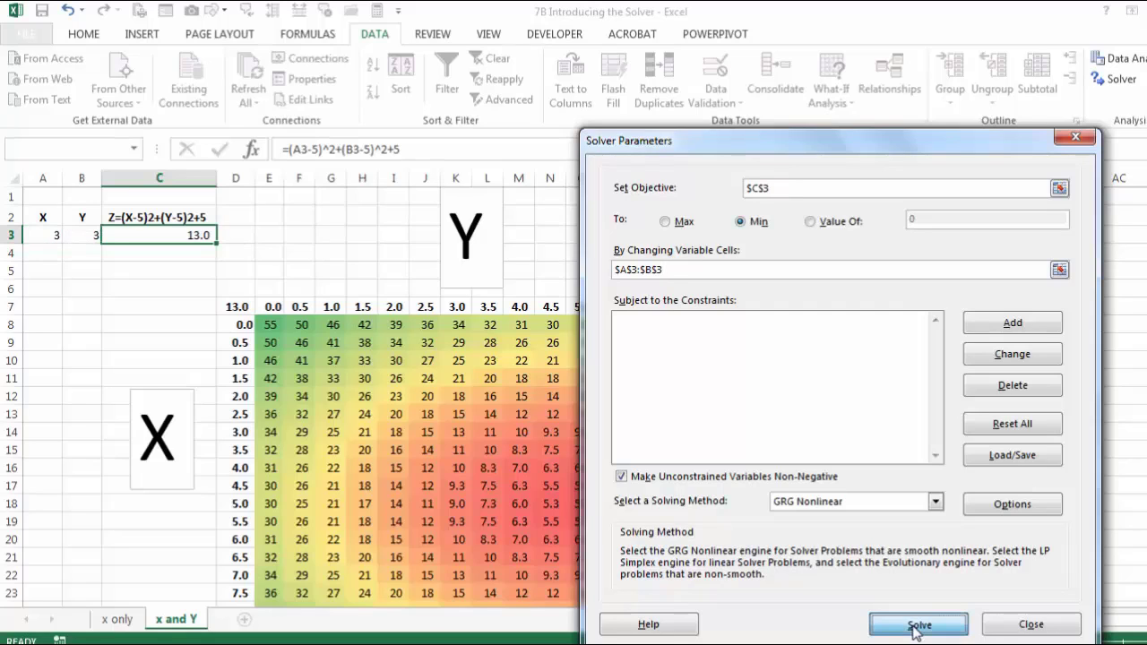
left_click(472, 359)
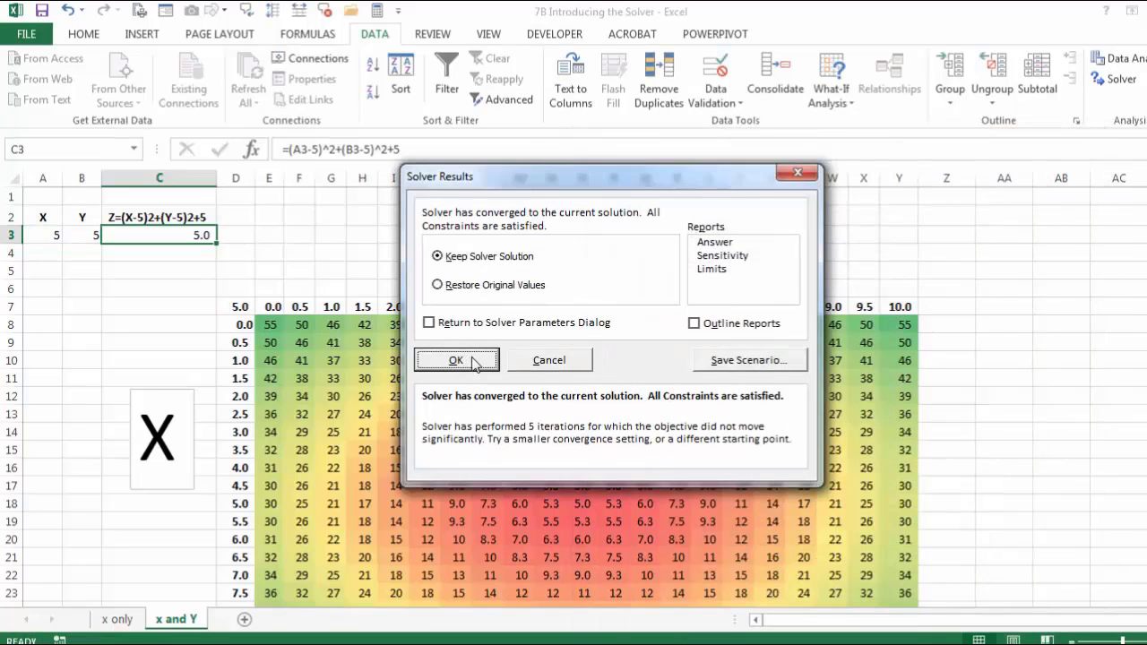